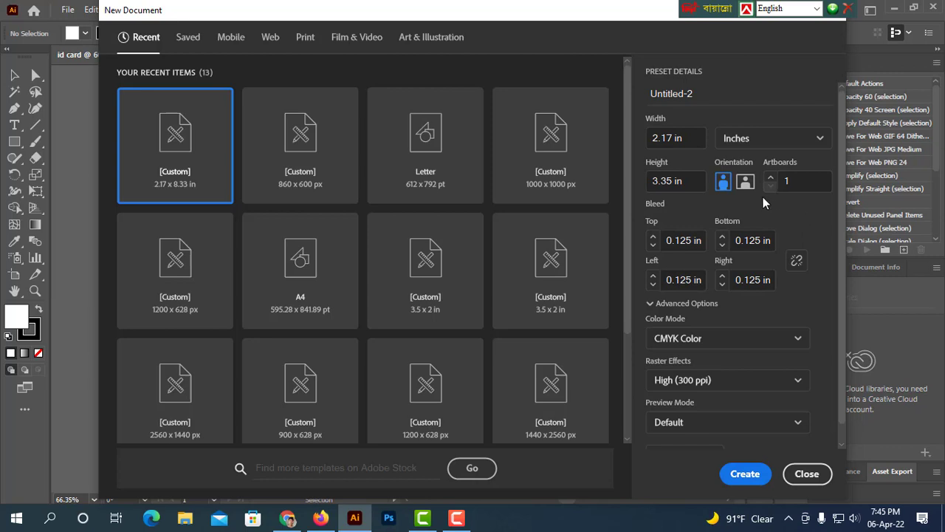
# Create a 2.17 × 3.35 in document and draw a stroke-less rectangle covering the whole artboard and bleed.
pyautogui.click(739, 476)
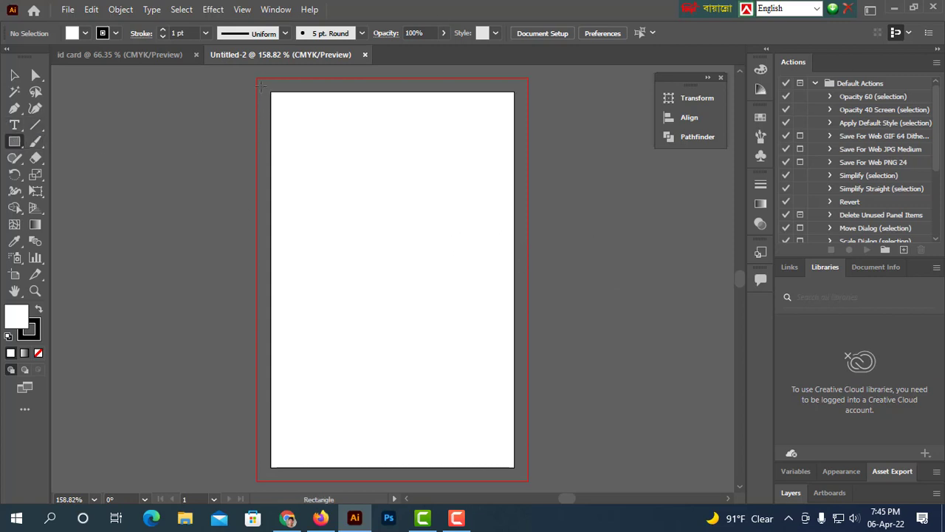
pyautogui.moveTo(252, 76); pyautogui.dragTo(530, 482)
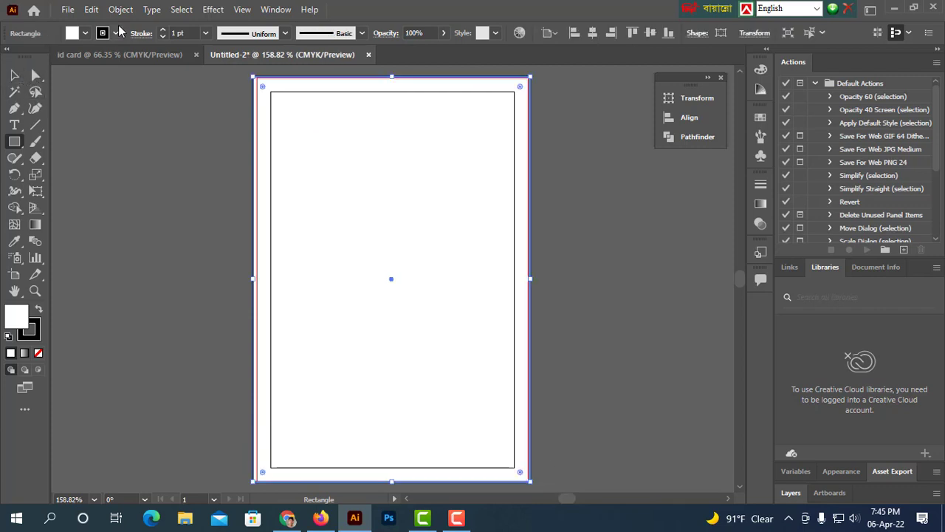
pyautogui.click(116, 33)
pyautogui.click(9, 56)
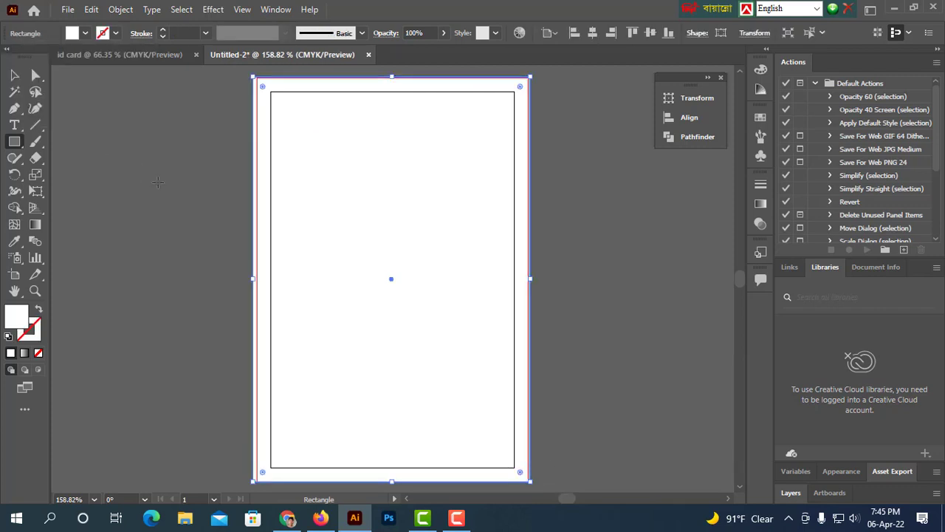
# Fill the background rectangle with dark gray.
pyautogui.click(11, 76)
pyautogui.click(197, 158)
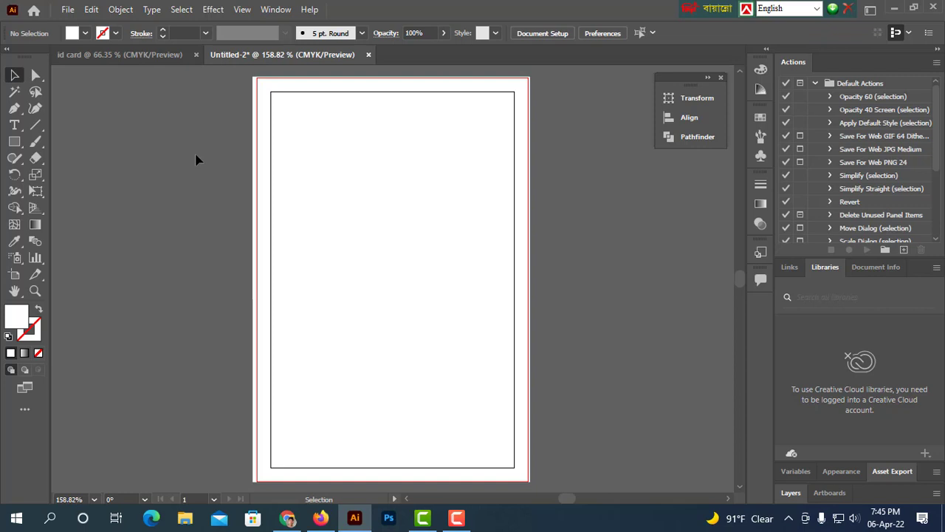
pyautogui.click(380, 199)
pyautogui.click(85, 34)
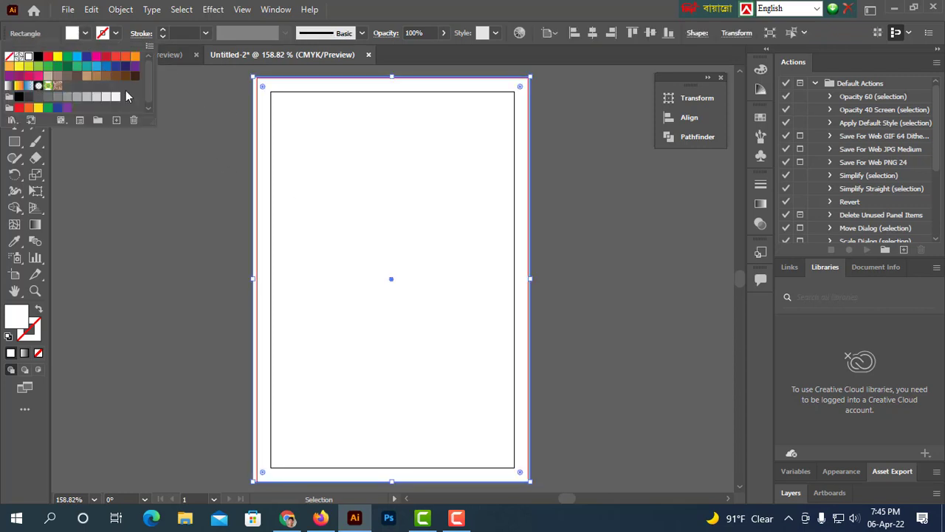
pyautogui.click(31, 101)
pyautogui.click(155, 181)
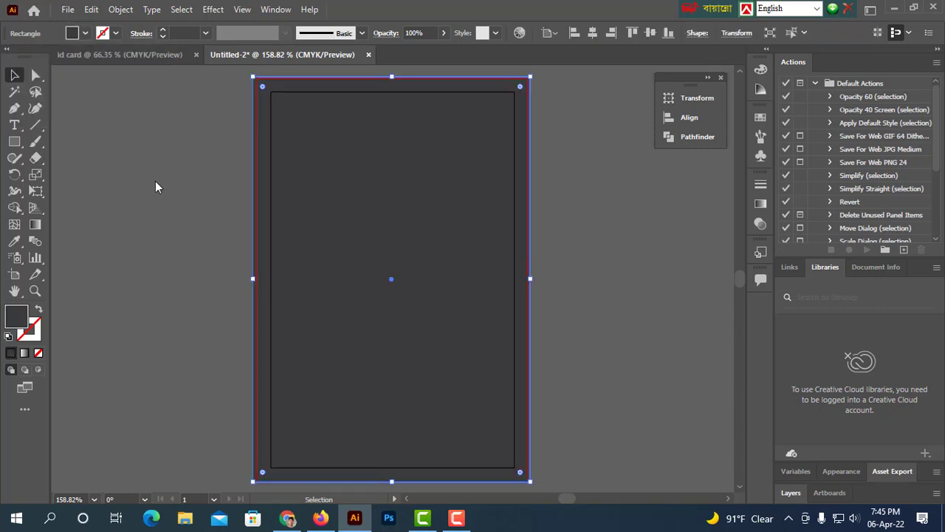
pyautogui.click(155, 180)
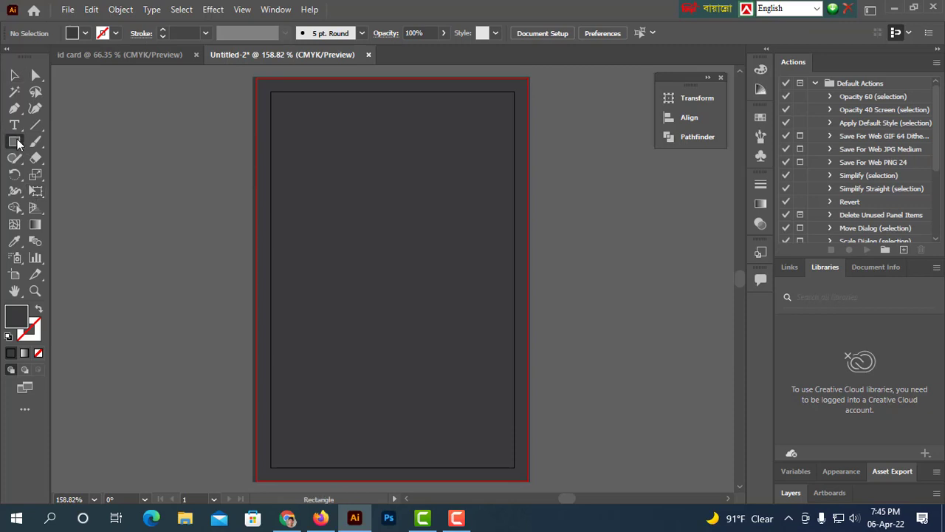
# Draw a wide rectangle across the bottom of the card and shorten it into a band along the bottom edge.
pyautogui.moveTo(224, 344); pyautogui.dragTo(537, 480)
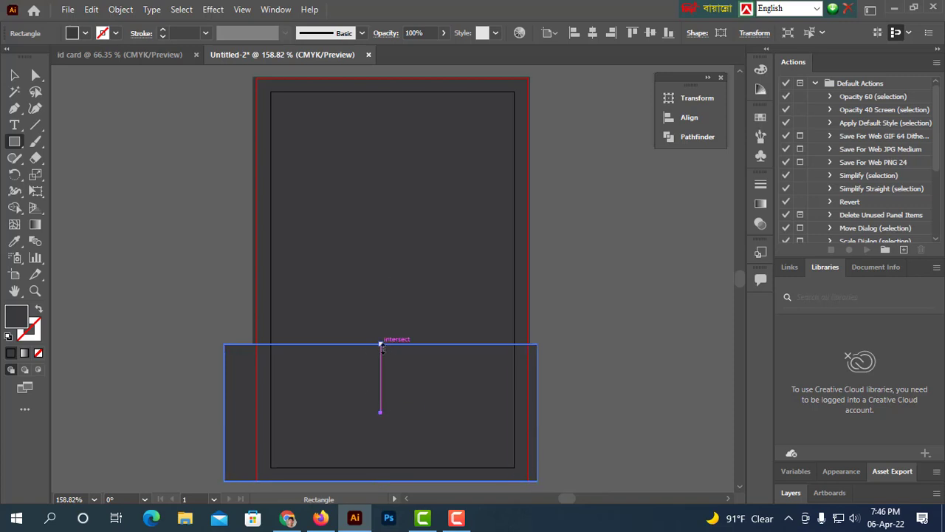
pyautogui.moveTo(381, 344); pyautogui.dragTo(391, 404)
pyautogui.click(13, 78)
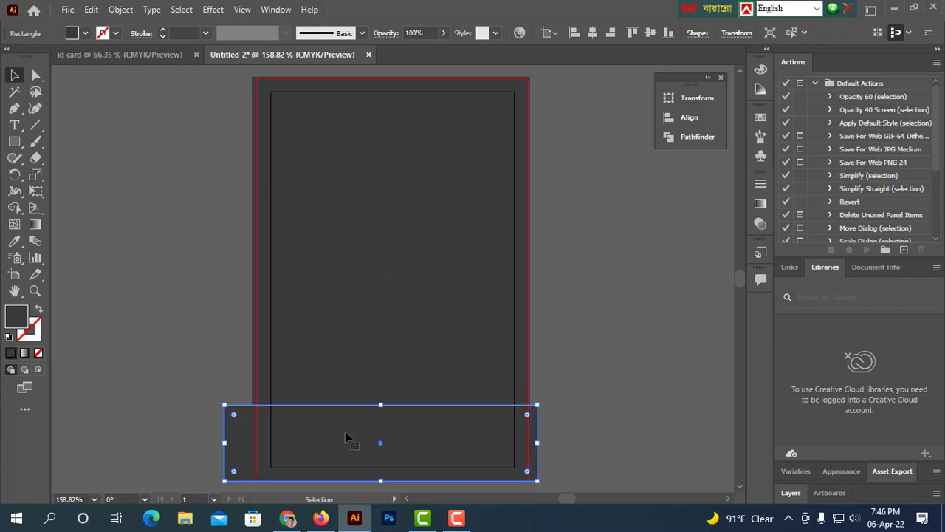
# Fill the bottom band rectangle with yellow.
pyautogui.click(662, 364)
pyautogui.click(376, 447)
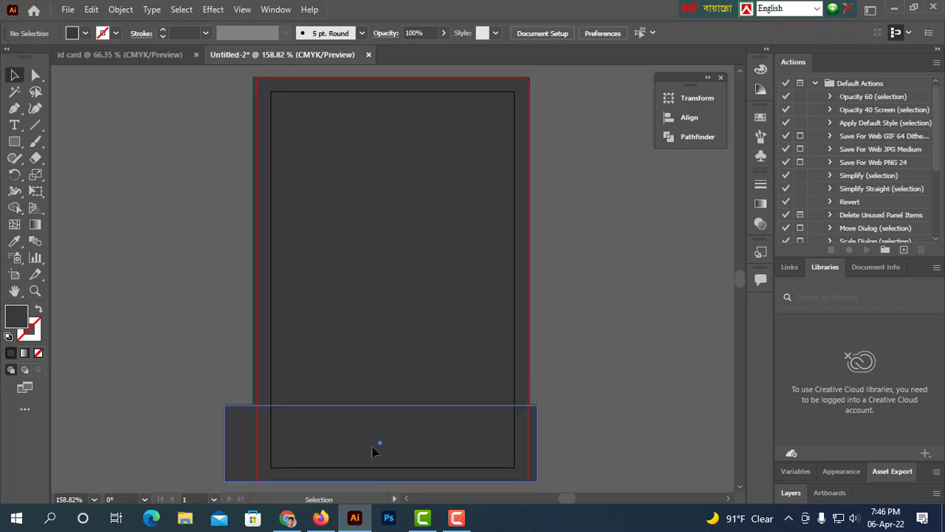
pyautogui.click(83, 34)
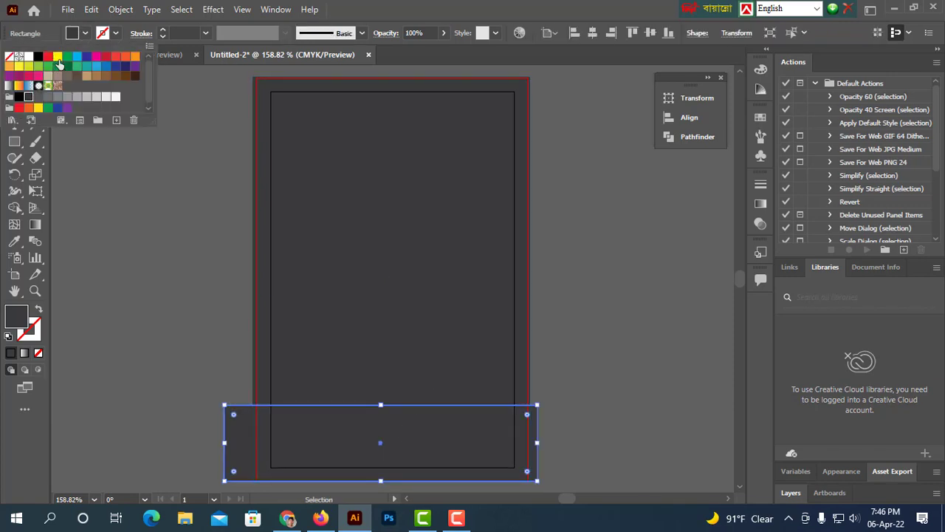
pyautogui.click(58, 58)
pyautogui.click(185, 241)
pyautogui.click(593, 291)
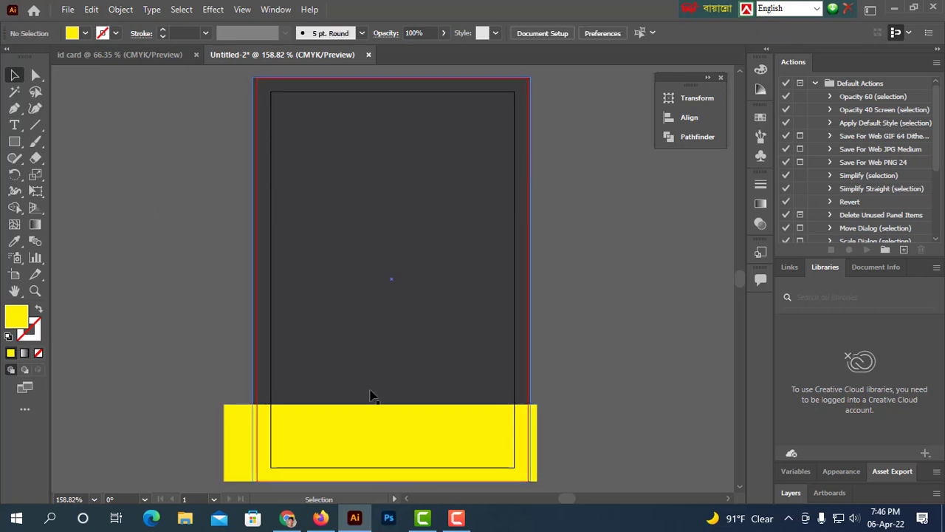
# Switch to Chrome, open a new tab and search Google for gril photo.
pyautogui.click(288, 517)
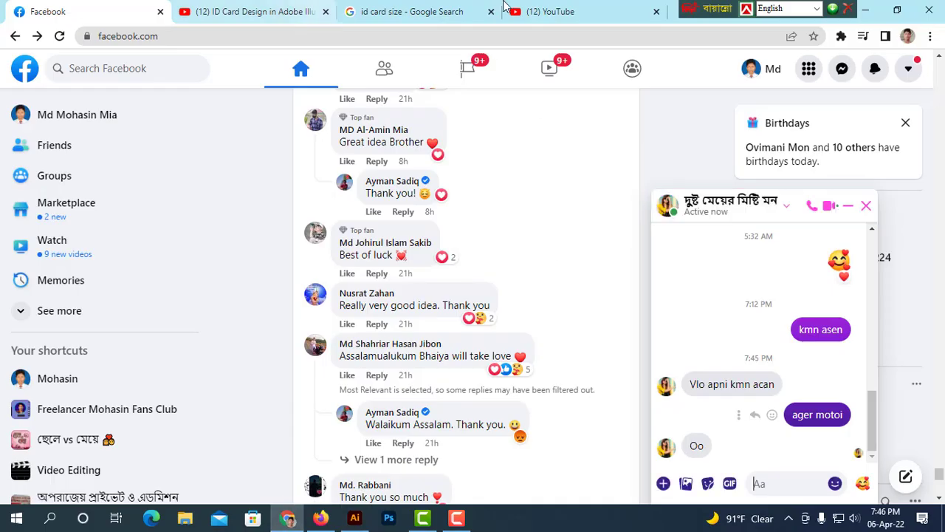
pyautogui.hotkey('ctrl', 't')
pyautogui.click(390, 285)
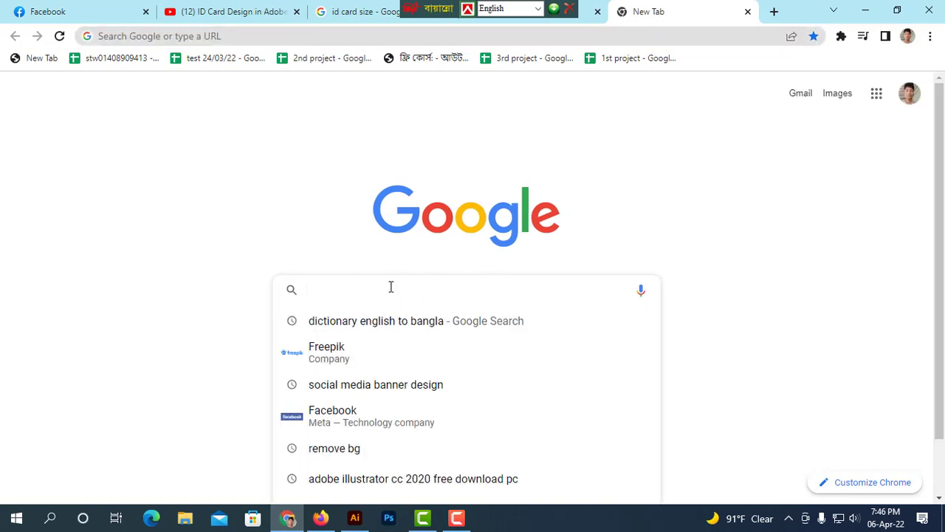
pyautogui.write('gri')
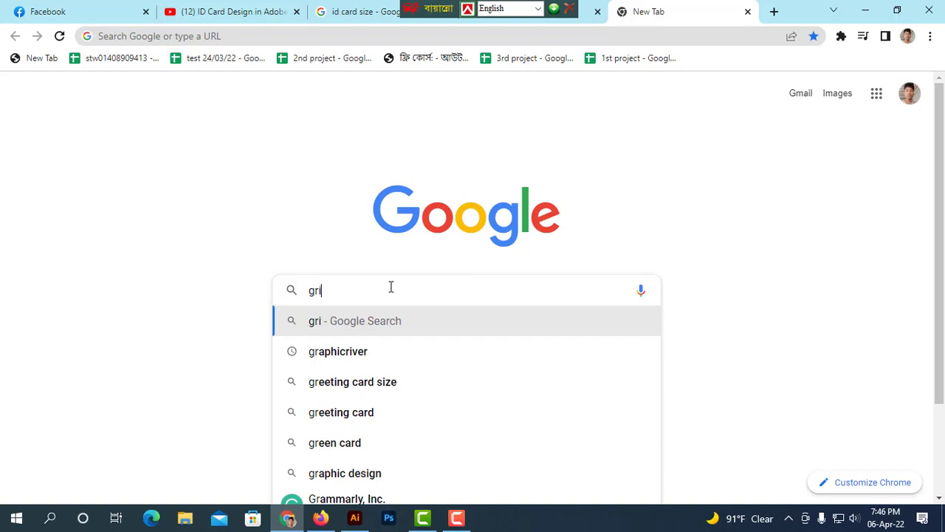
pyautogui.write('l')
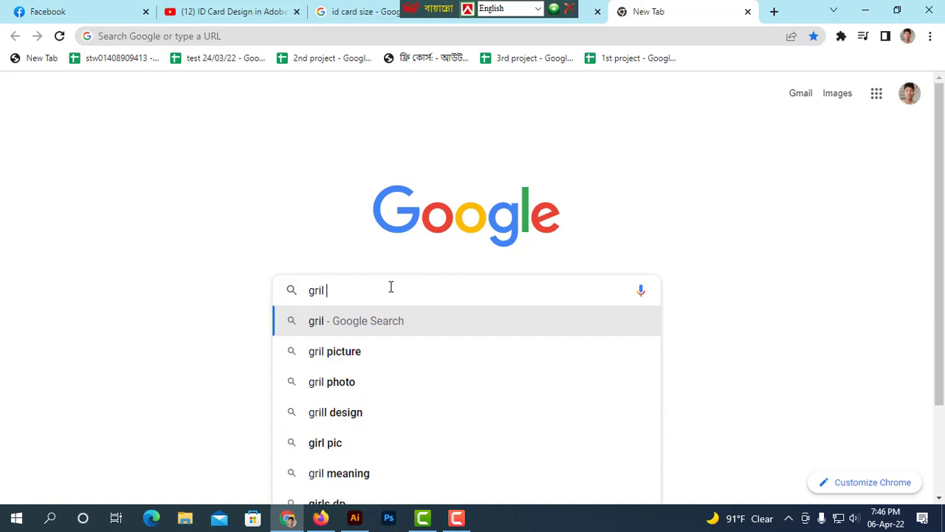
pyautogui.click(340, 392)
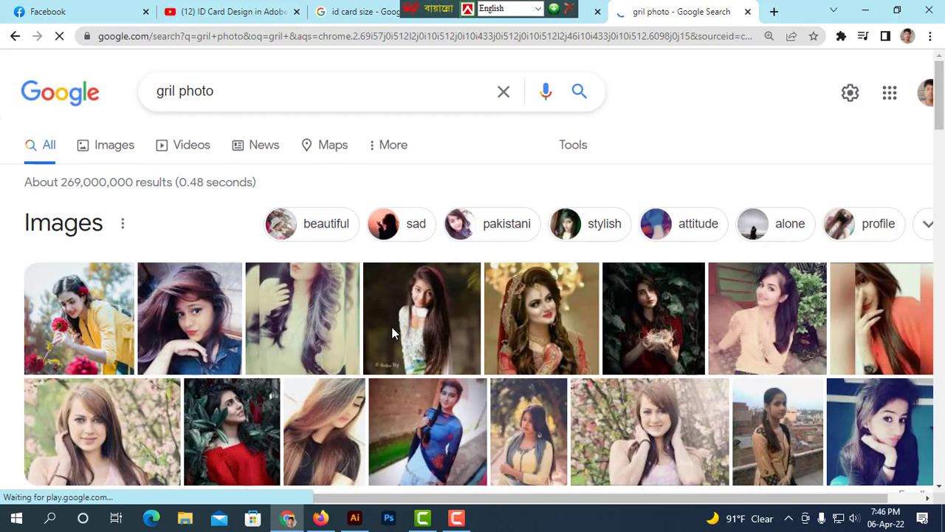
# Browse the Google image results for a suitable portrait photo.
pyautogui.click(122, 153)
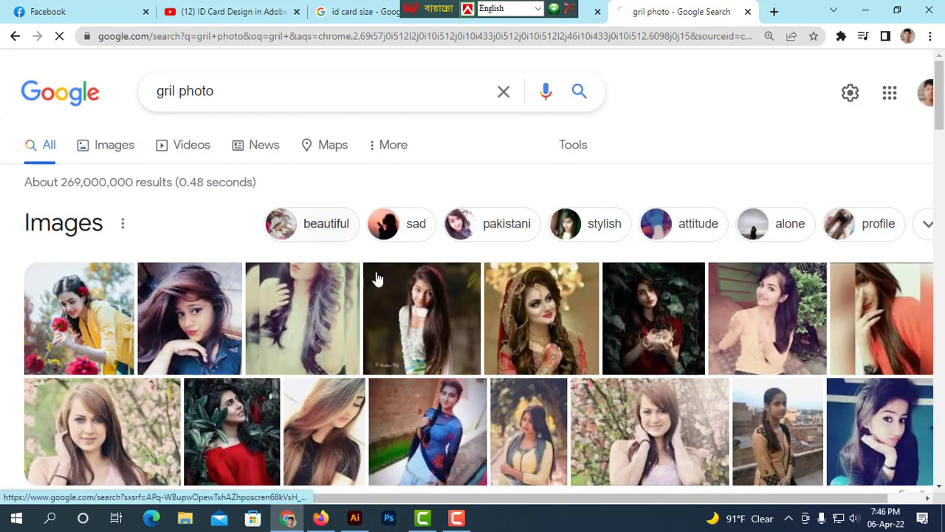
pyautogui.scroll(-4, 485, 295)
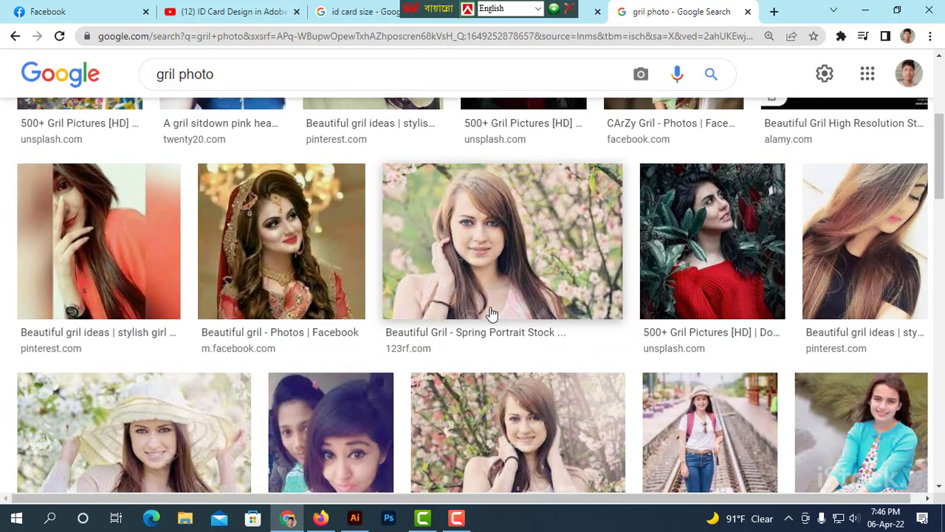
pyautogui.scroll(-2, 491, 314)
pyautogui.scroll(-6, 492, 314)
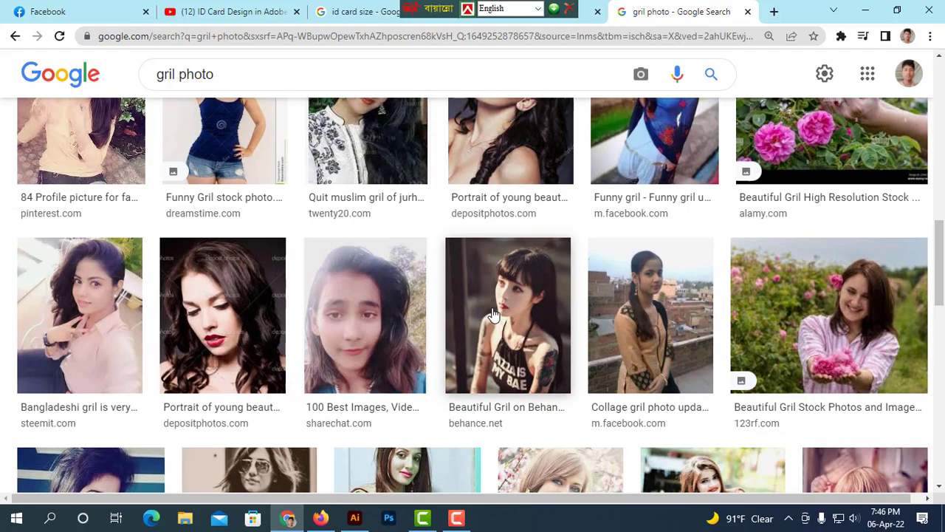
pyautogui.scroll(-5, 493, 314)
pyautogui.scroll(-8, 493, 314)
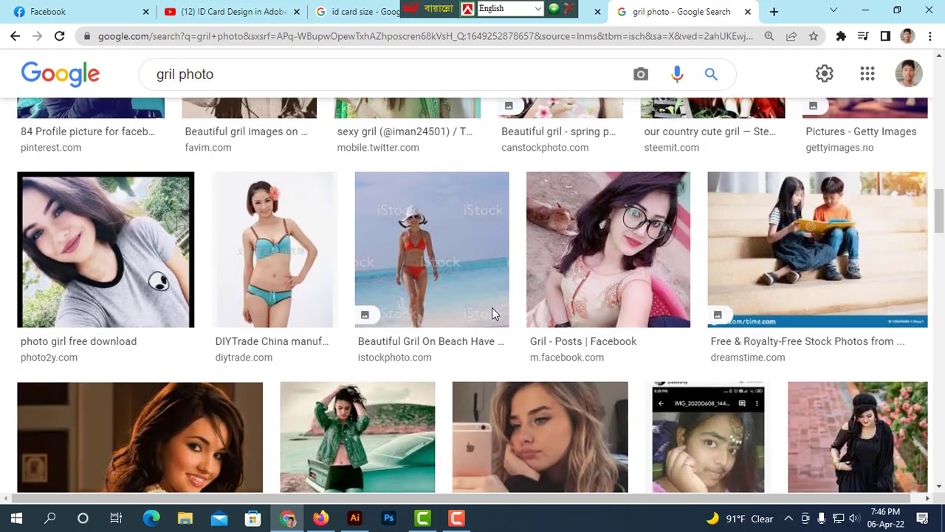
pyautogui.scroll(-2, 494, 314)
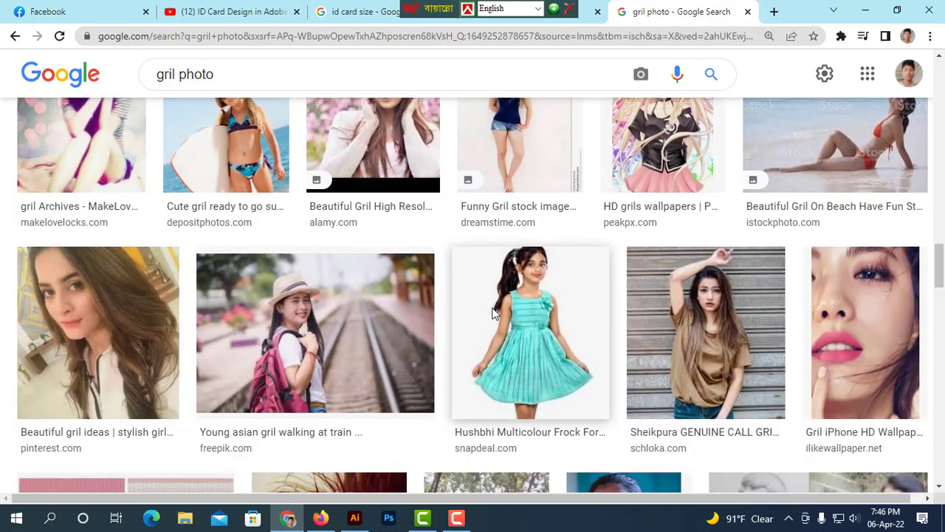
pyautogui.scroll(-1, 493, 314)
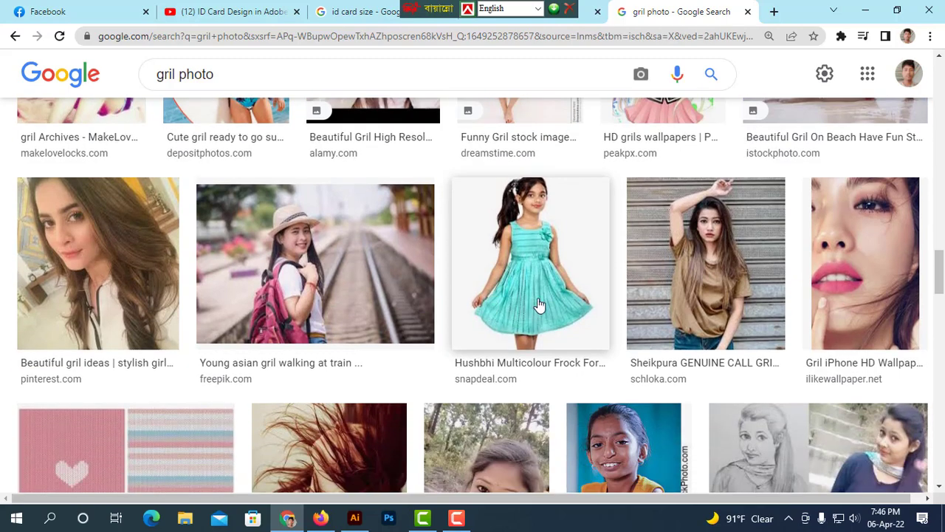
pyautogui.scroll(-2, 539, 305)
pyautogui.scroll(3, 539, 293)
# Open the photo of the girl in the turquoise frock and save the image to Downloads.
pyautogui.click(371, 273)
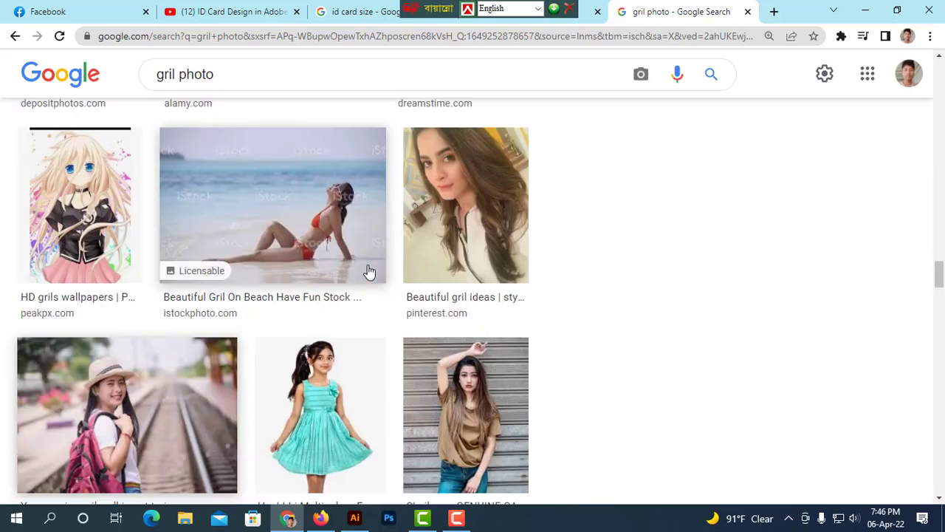
pyautogui.rightClick(749, 240)
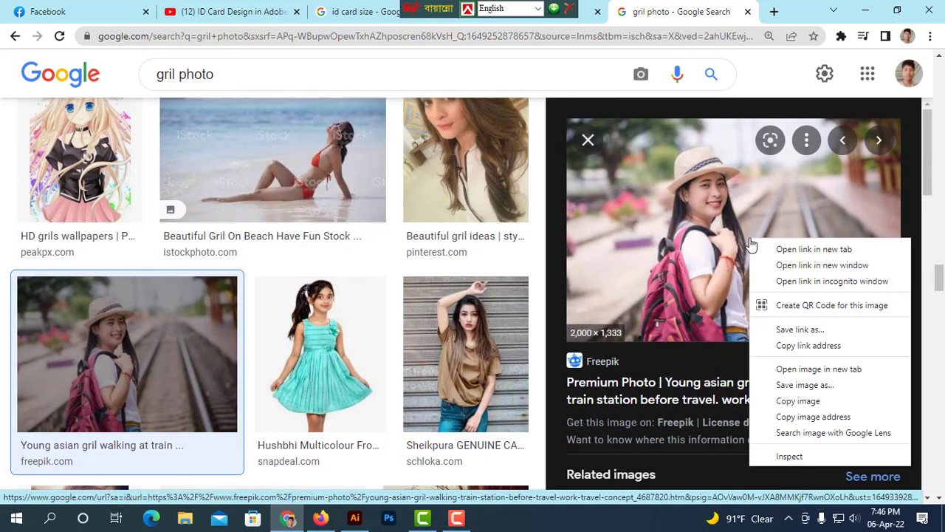
pyautogui.press('Escape')
pyautogui.scroll(-2, 317, 222)
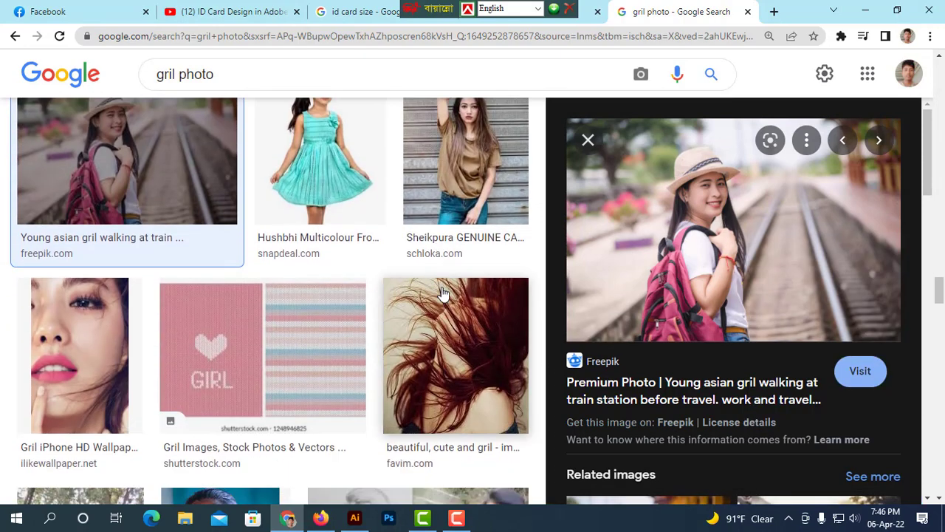
pyautogui.click(316, 186)
pyautogui.rightClick(750, 250)
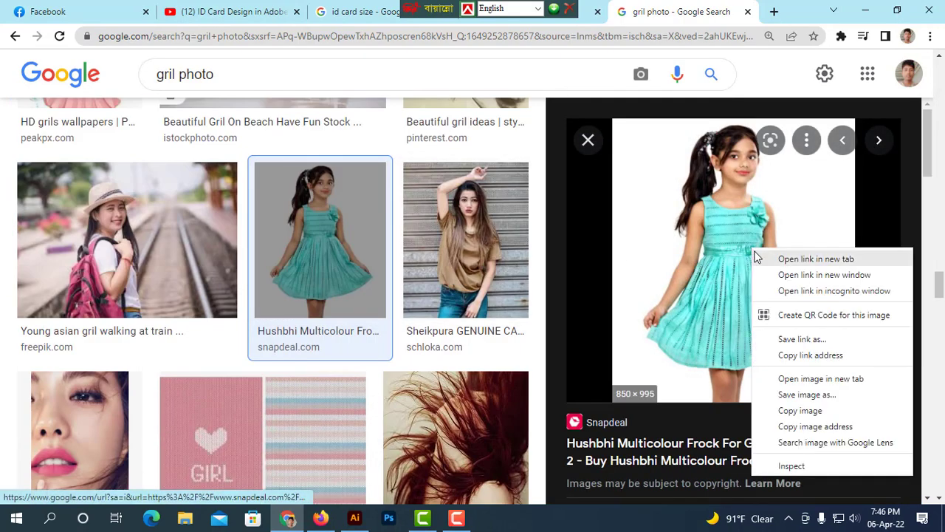
pyautogui.click(820, 395)
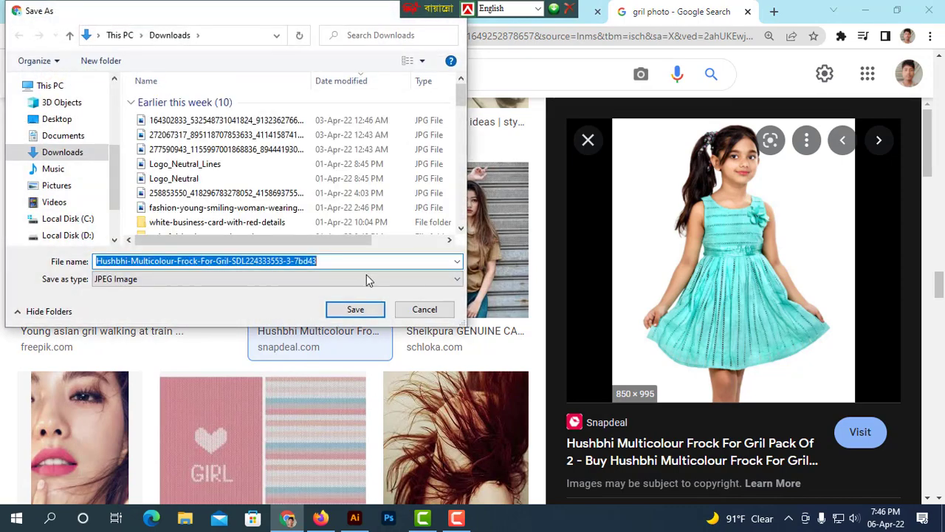
pyautogui.click(363, 310)
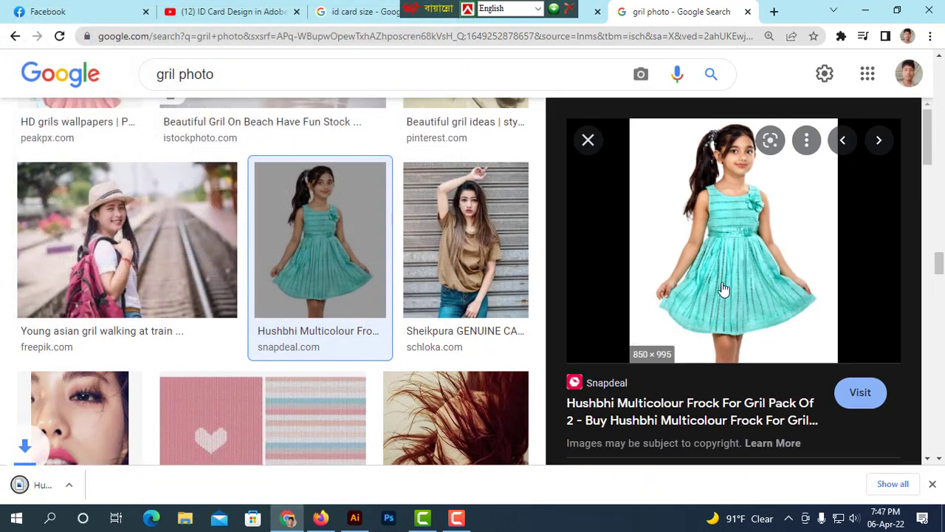
# Switch back to Illustrator and open the downloaded Hushbhi-Multicolour-Frock photo from Downloads.
pyautogui.click(355, 518)
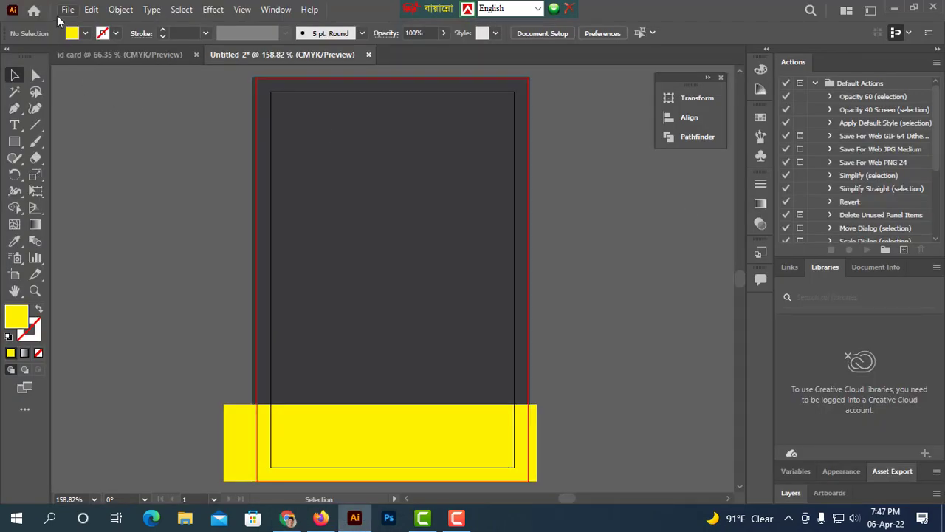
pyautogui.click(68, 9)
pyautogui.click(91, 58)
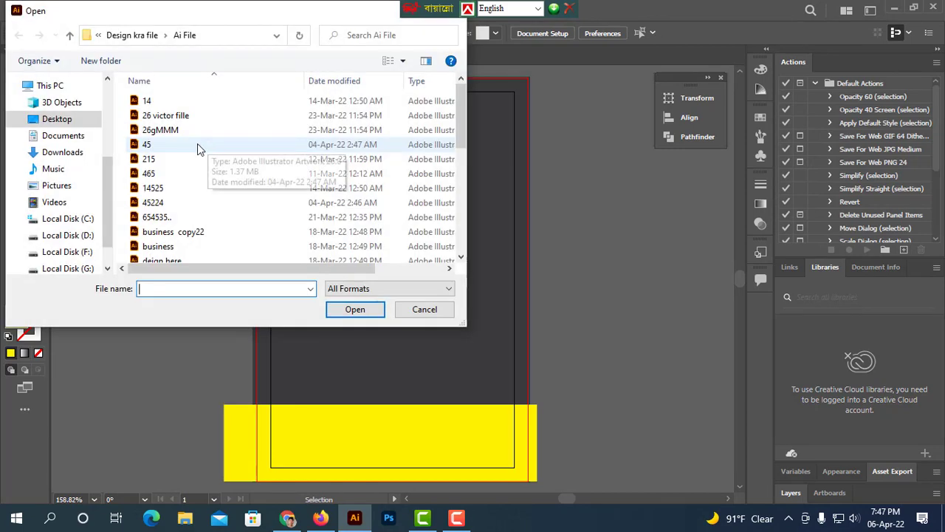
pyautogui.click(62, 152)
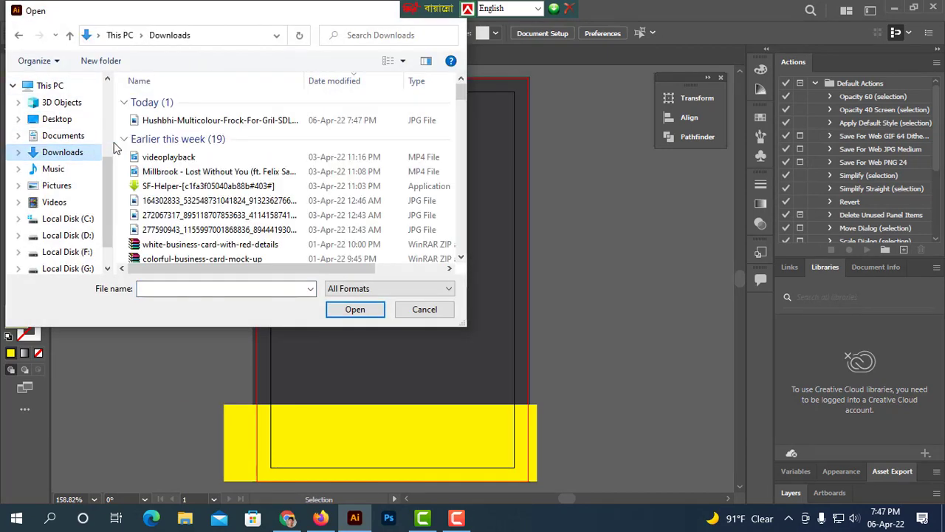
pyautogui.click(206, 119)
pyautogui.click(350, 311)
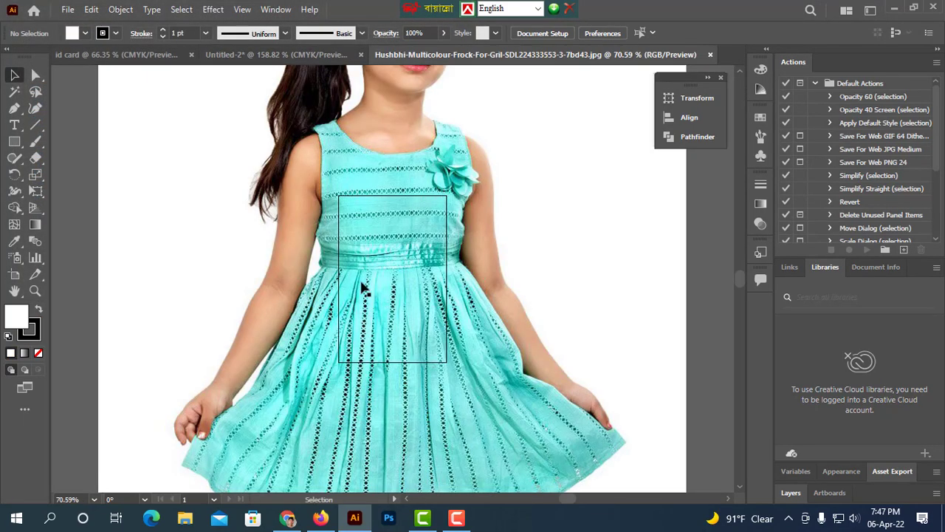
# Scale the downloaded photo down proportionally on its artboard.
pyautogui.keyDown('alt'); pyautogui.scroll(-4, 532, 288); pyautogui.keyUp('alt')
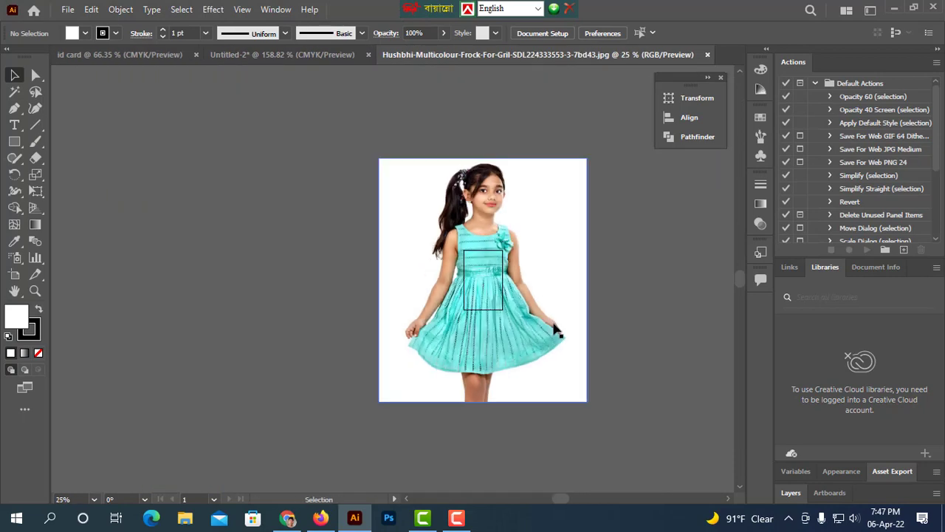
pyautogui.click(582, 404)
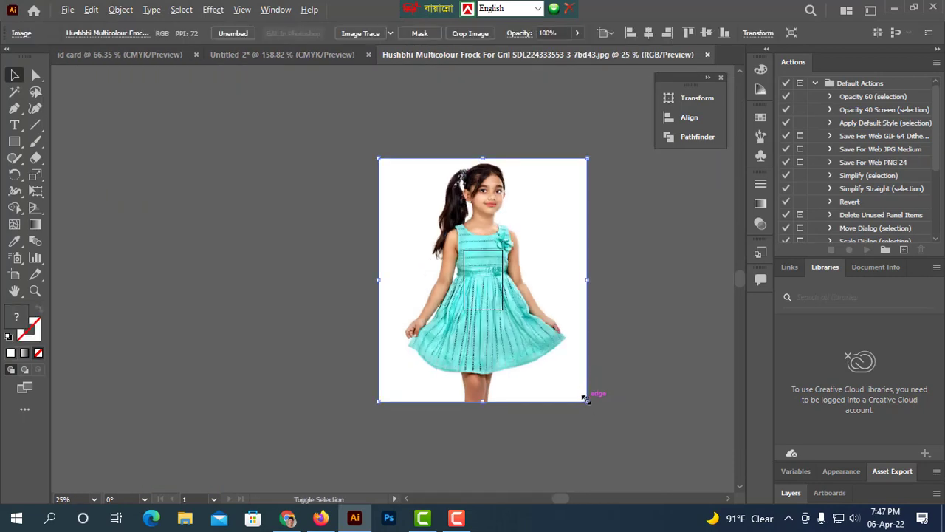
pyautogui.moveTo(586, 401); pyautogui.dragTo(503, 315)
# Draw a circle over the girl's head with the Ellipse tool and set its opacity to 50%.
pyautogui.keyDown('alt'); pyautogui.scroll(5, 560, 350); pyautogui.keyUp('alt')
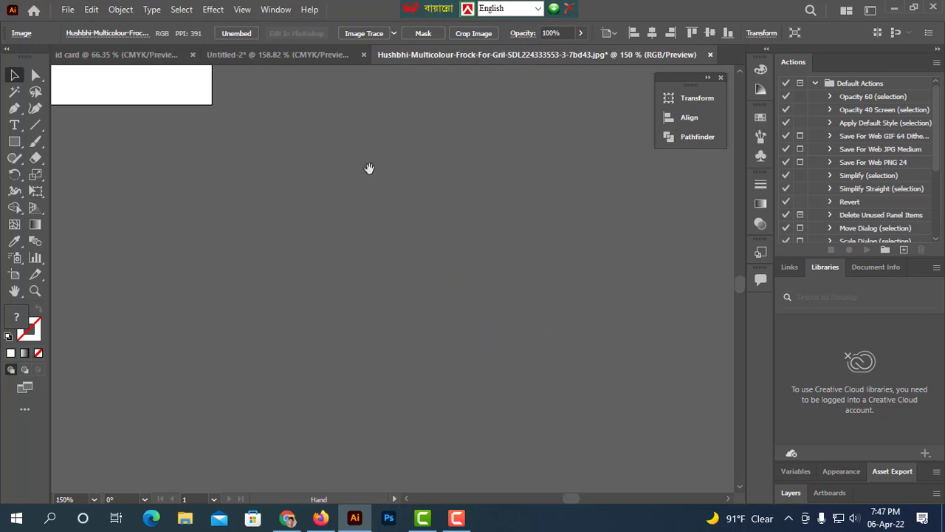
pyautogui.moveTo(369, 168); pyautogui.dragTo(538, 373)
pyautogui.moveTo(451, 81); pyautogui.dragTo(610, 346)
pyautogui.moveTo(14, 141); pyautogui.dragTo(60, 173)
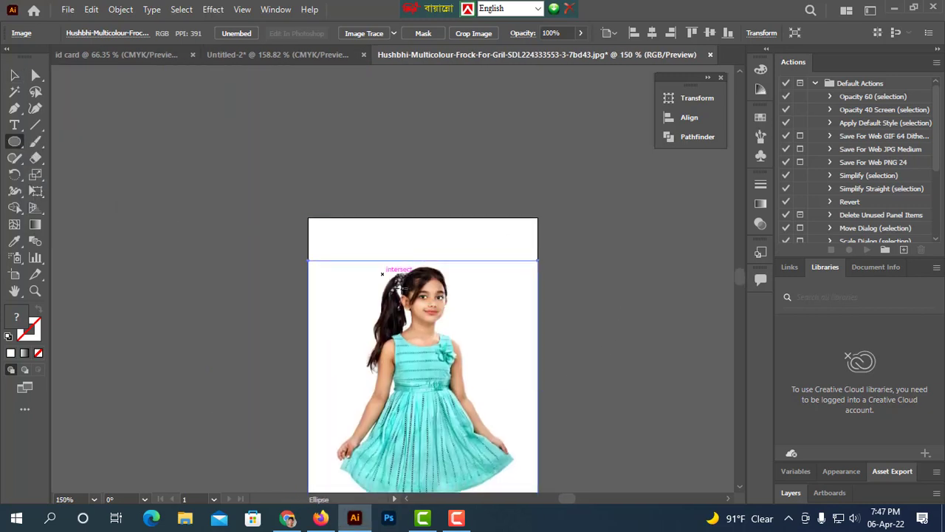
pyautogui.moveTo(382, 274); pyautogui.dragTo(465, 356)
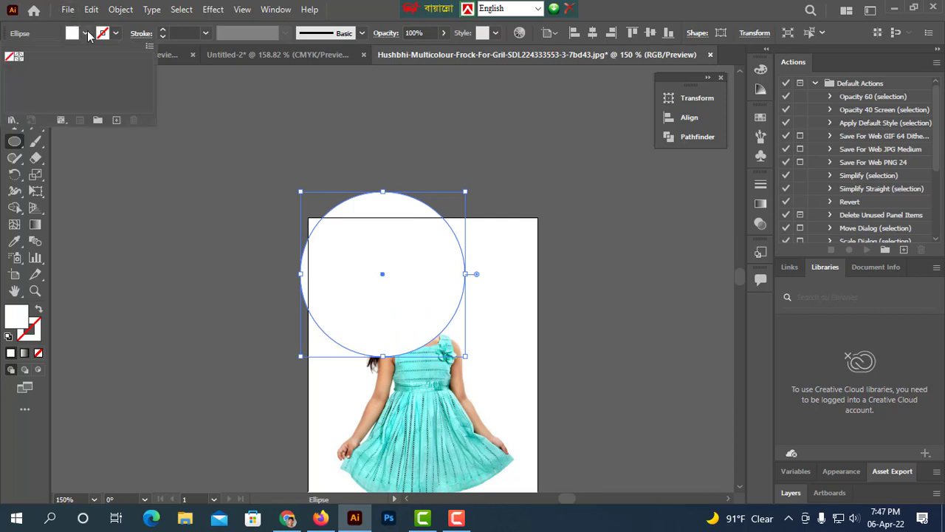
pyautogui.click(441, 34)
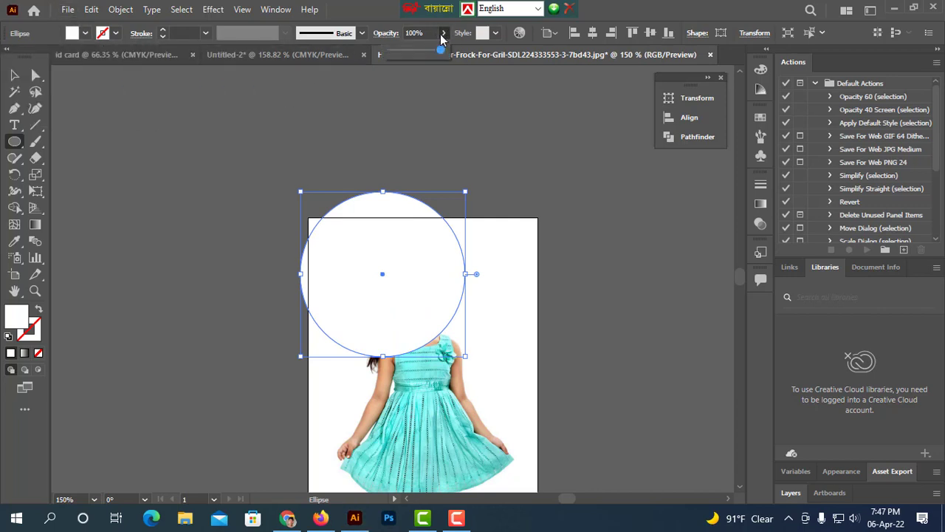
pyautogui.moveTo(440, 50); pyautogui.dragTo(412, 54)
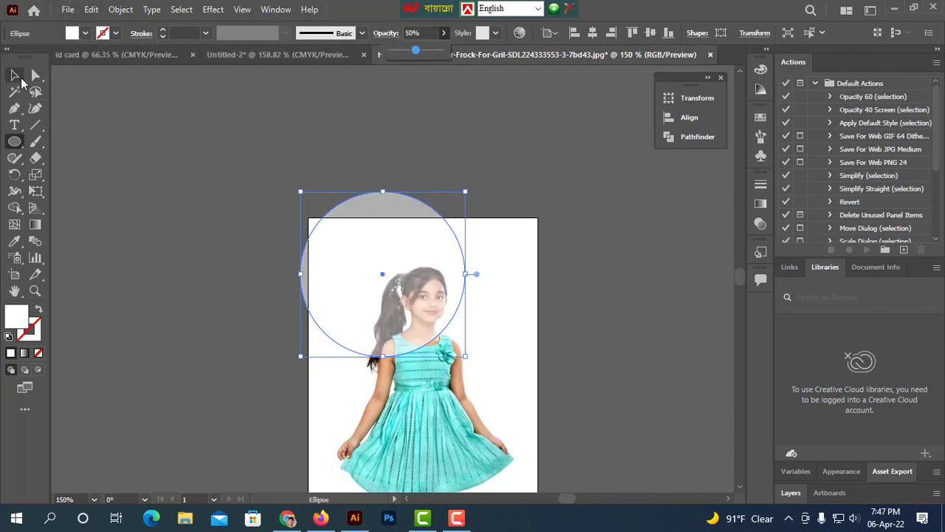
# Move and shrink the circle so it frames the girl's face.
pyautogui.click(15, 74)
pyautogui.click(148, 127)
pyautogui.moveTo(382, 276); pyautogui.dragTo(417, 316)
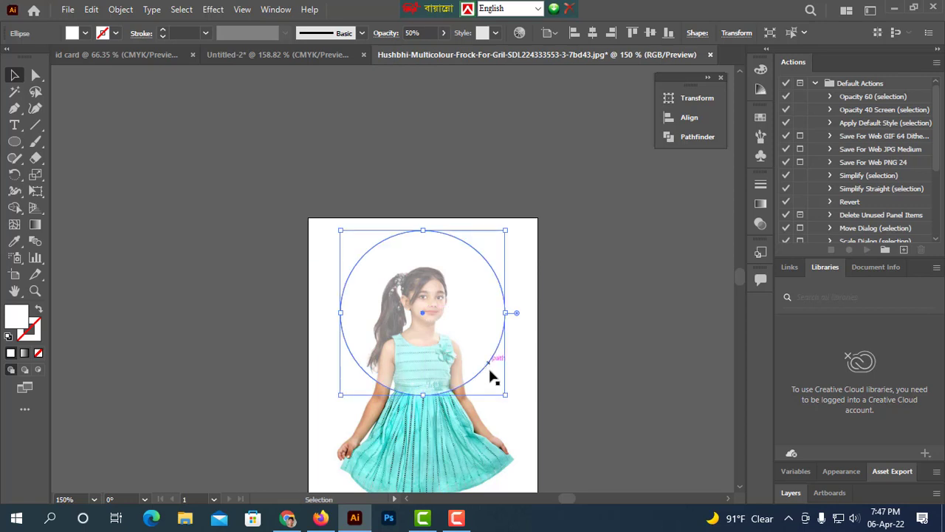
pyautogui.moveTo(502, 395); pyautogui.dragTo(486, 375)
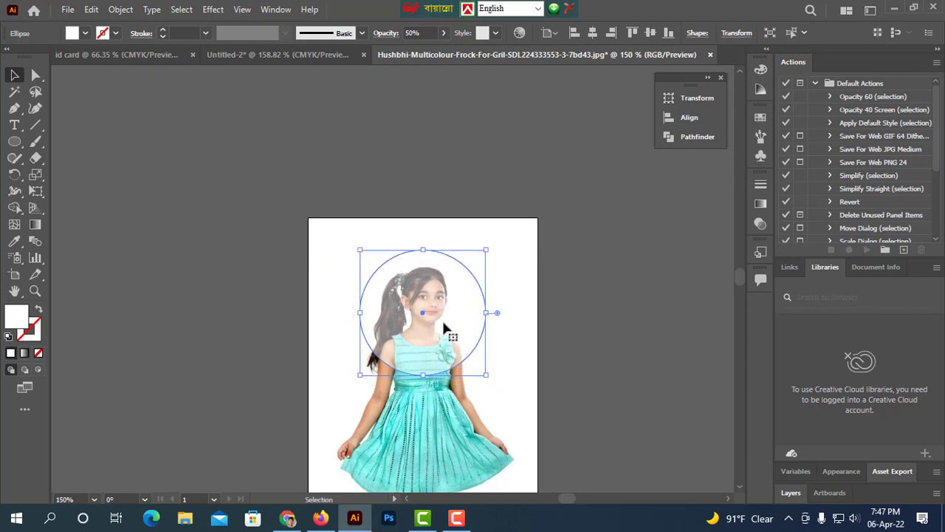
pyautogui.moveTo(423, 312); pyautogui.dragTo(420, 319)
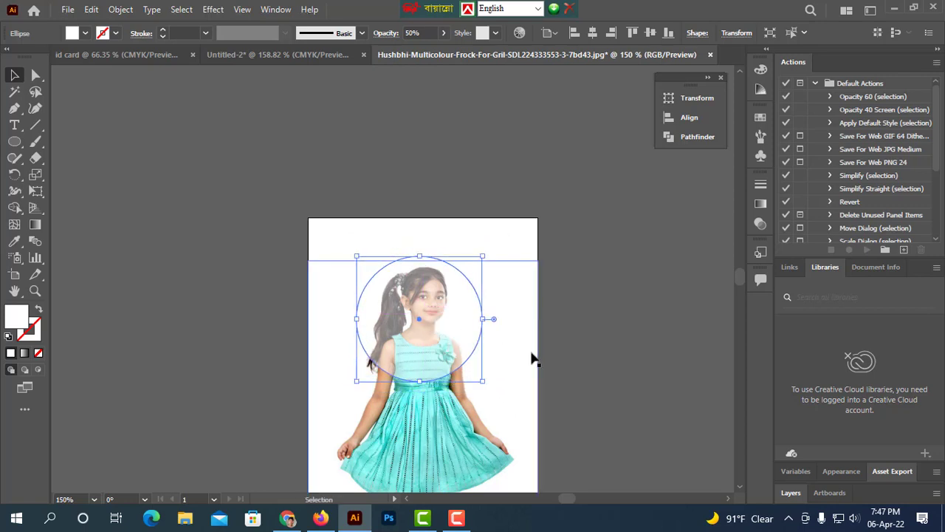
# Select the circle and photo together and align their horizontal centres.
pyautogui.click(613, 349)
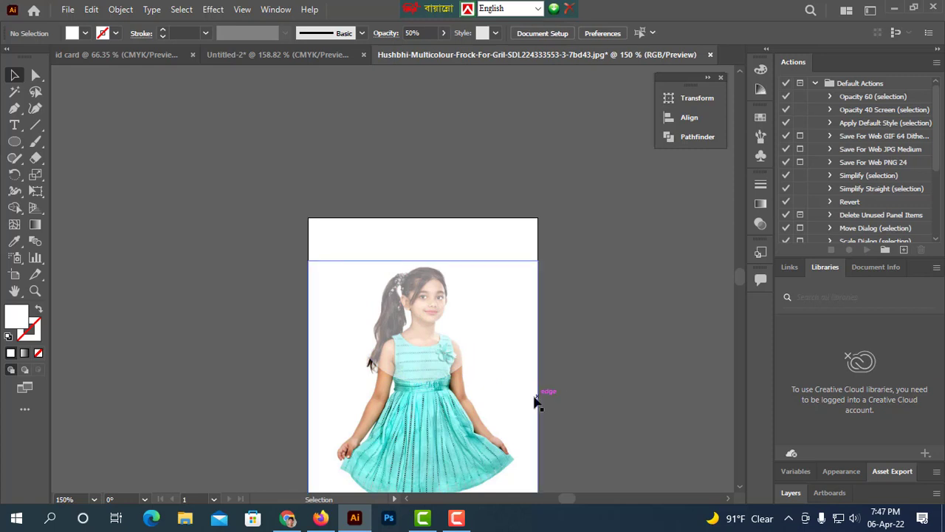
pyautogui.moveTo(534, 401); pyautogui.dragTo(466, 344)
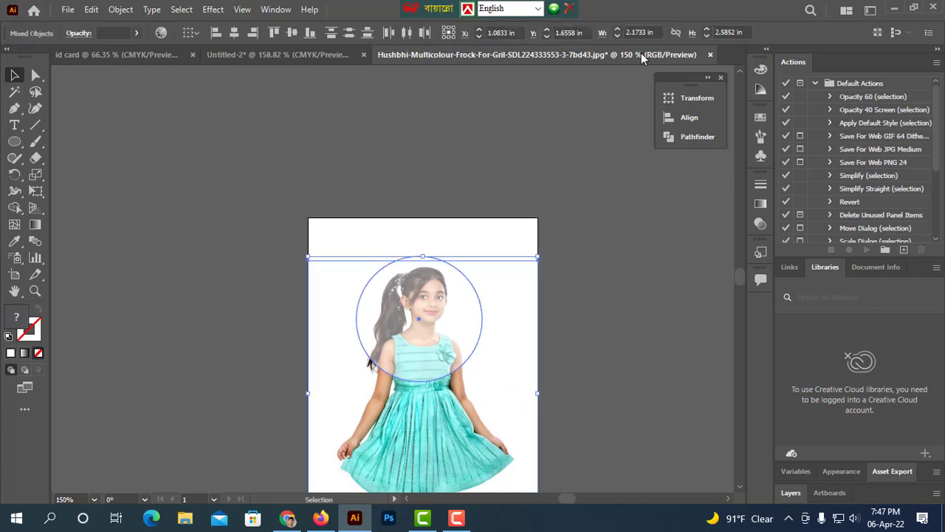
pyautogui.click(685, 117)
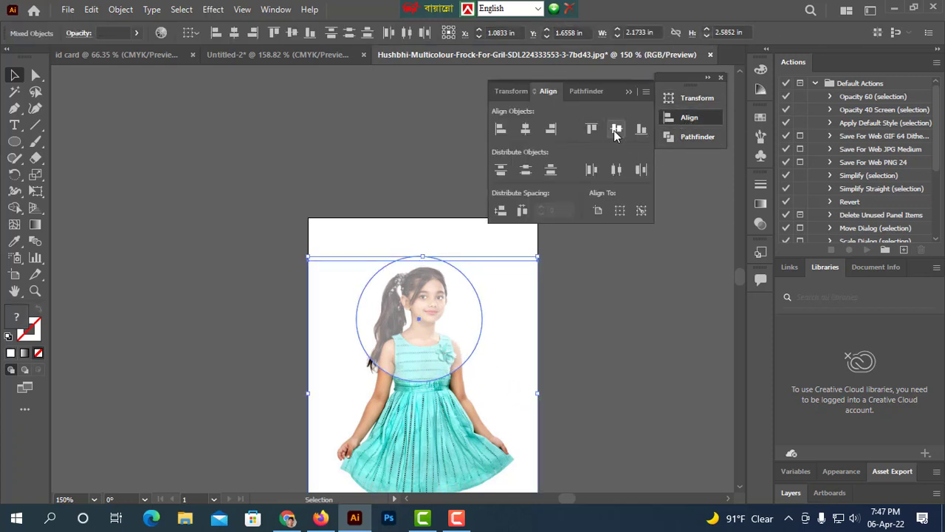
pyautogui.click(613, 130)
pyautogui.hotkey('ctrl', 'z')
pyautogui.click(525, 130)
pyautogui.click(643, 398)
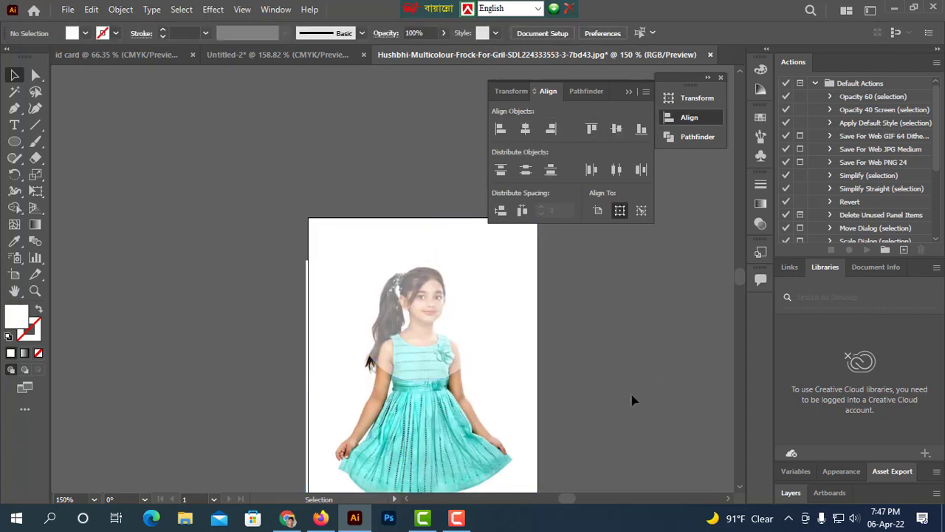
# Set the circle's opacity back to 100%.
pyautogui.click(463, 277)
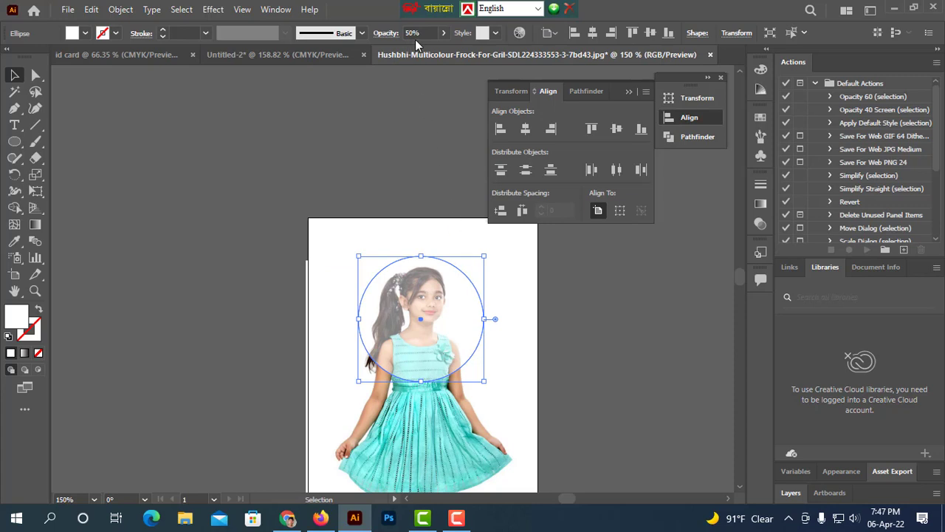
pyautogui.click(443, 33)
pyautogui.moveTo(412, 49); pyautogui.dragTo(475, 68)
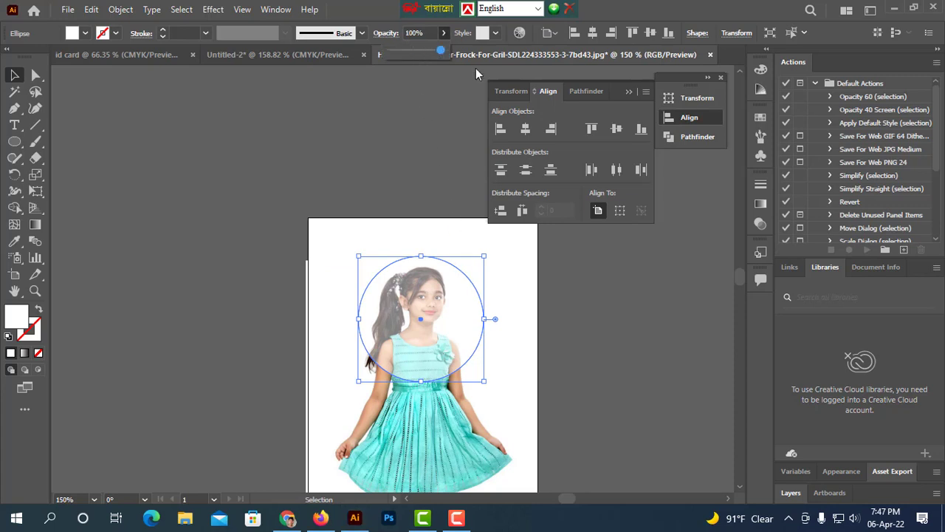
# Select the circle and photo and make a clipping mask.
pyautogui.click(653, 421)
pyautogui.moveTo(569, 419); pyautogui.dragTo(410, 341)
pyautogui.rightClick(409, 341)
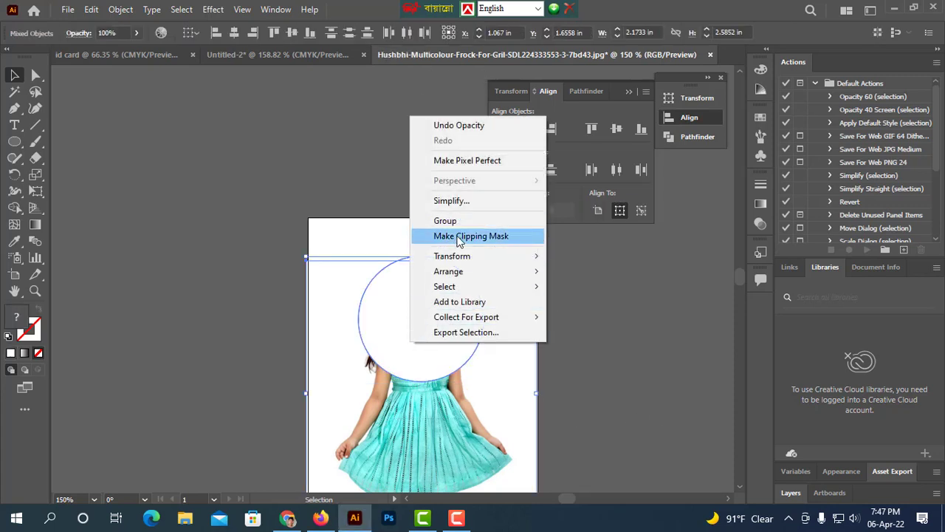
pyautogui.click(459, 237)
# Drag the clipped photo into the Untitled-2 ID card document.
pyautogui.click(591, 342)
pyautogui.moveTo(400, 351); pyautogui.dragTo(302, 53)
pyautogui.click(273, 196)
pyautogui.moveTo(382, 269); pyautogui.dragTo(382, 269)
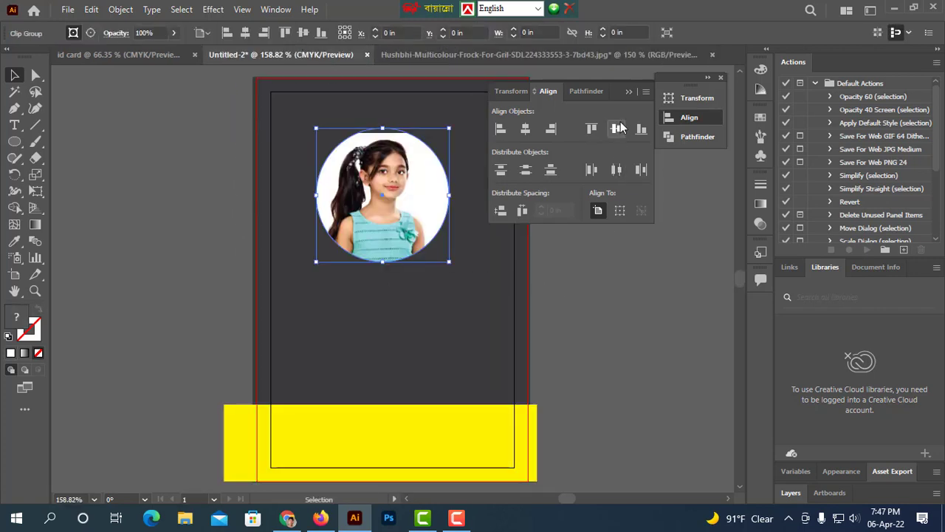
# Zoom in on the pasted photo in the ID card and delete it.
pyautogui.click(627, 92)
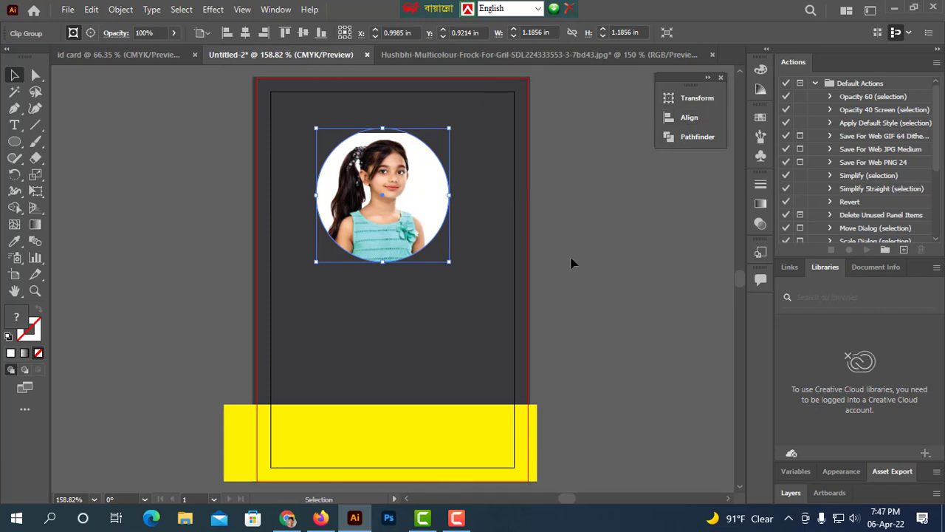
pyautogui.click(567, 267)
pyautogui.scroll(2, 489, 310)
pyautogui.moveTo(472, 239); pyautogui.dragTo(562, 383)
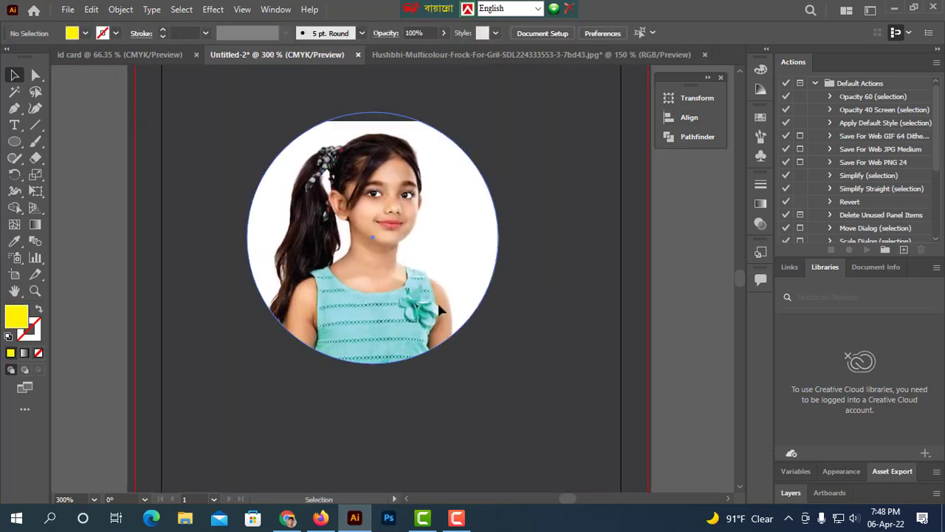
pyautogui.moveTo(435, 307); pyautogui.dragTo(452, 339)
pyautogui.press('Delete')
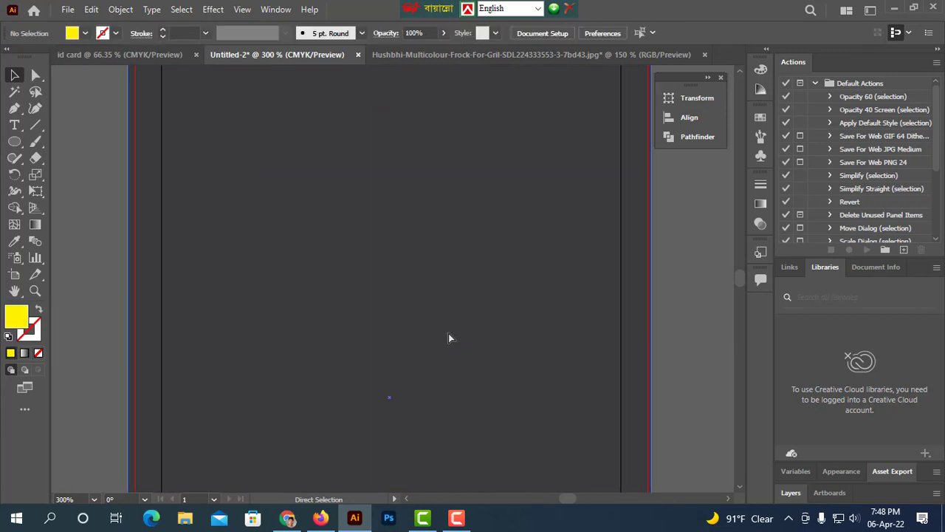
# In the photo document, undo the last move and release the clipping mask.
pyautogui.click(407, 54)
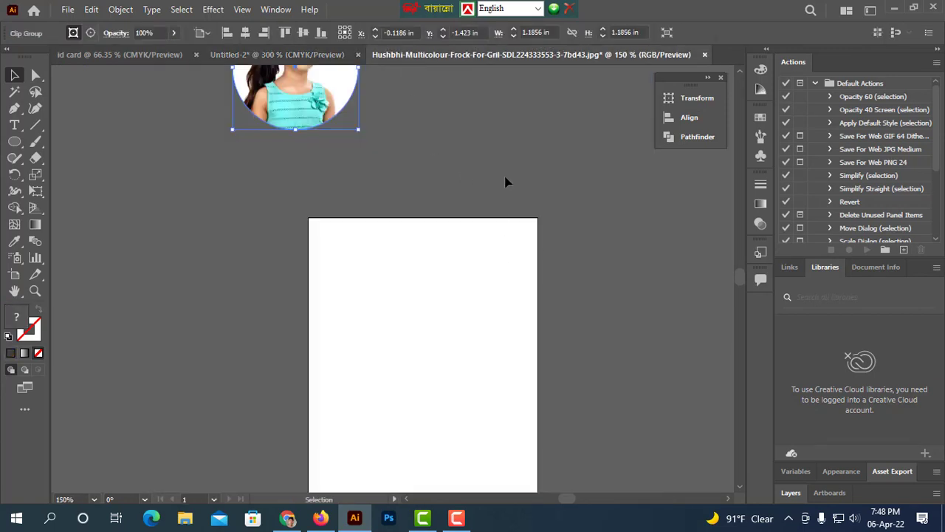
pyautogui.hotkey('ctrl', 'z')
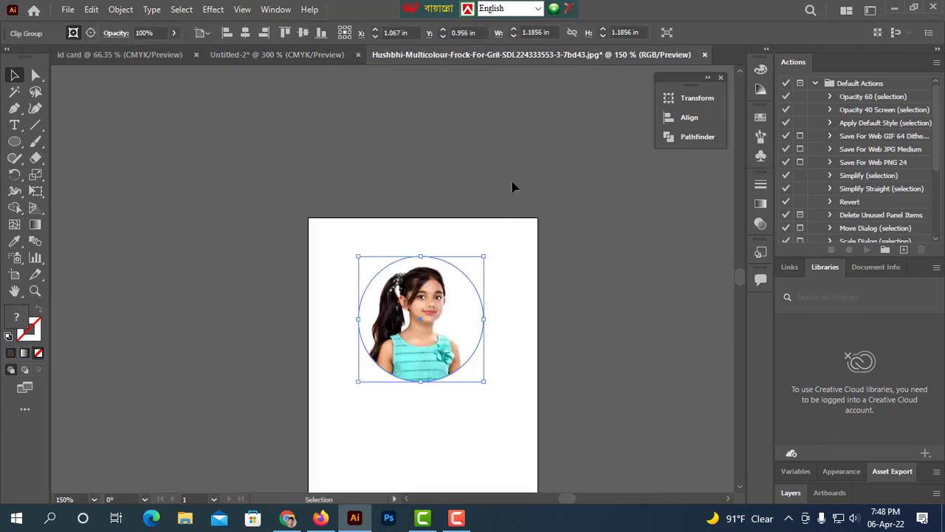
pyautogui.click(589, 310)
pyautogui.click(439, 326)
pyautogui.rightClick(440, 331)
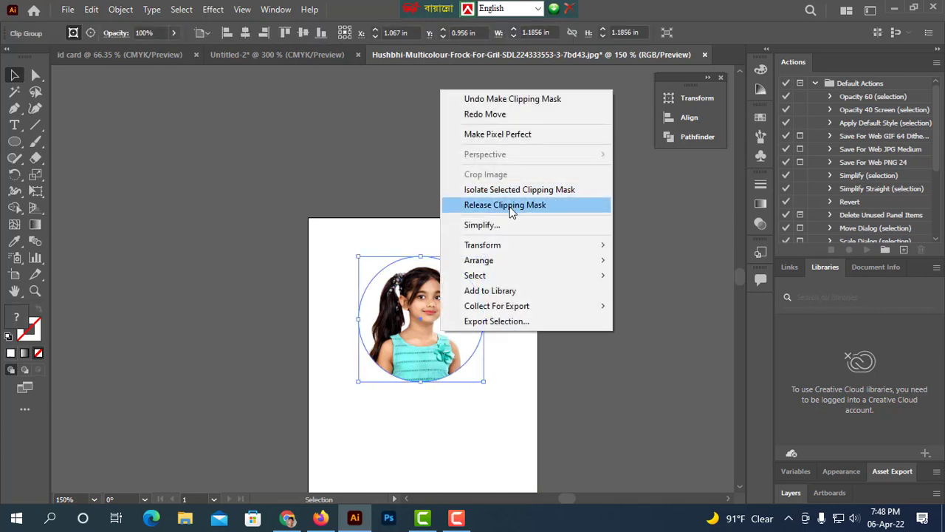
pyautogui.click(511, 205)
pyautogui.click(608, 305)
pyautogui.click(428, 338)
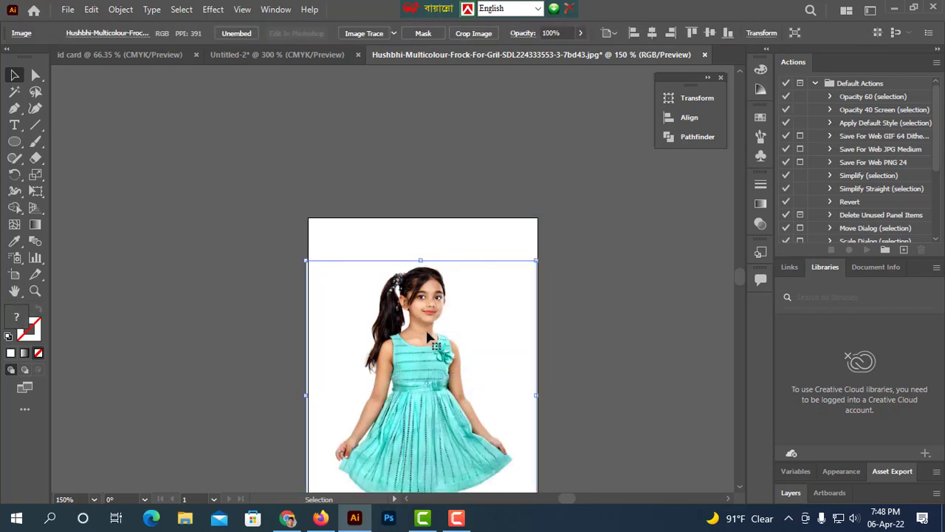
pyautogui.click(668, 325)
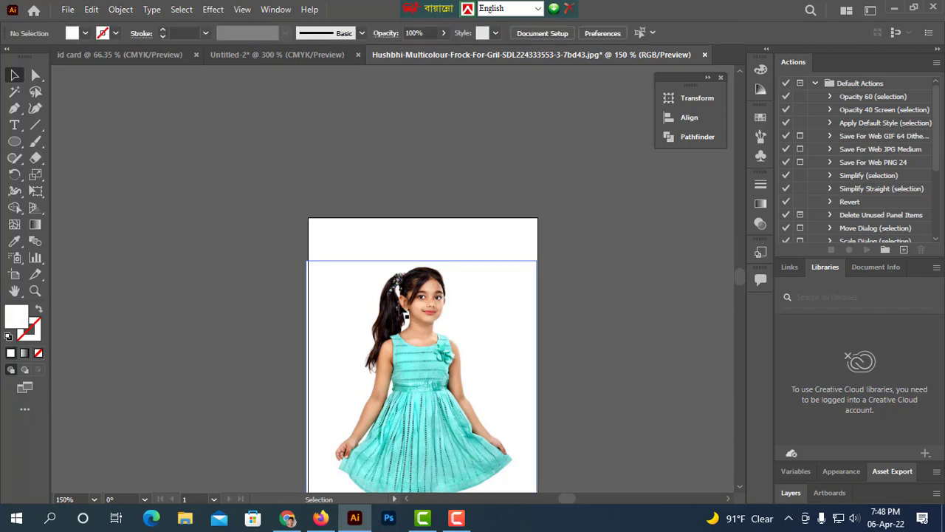
# Nudge the circle slightly downward over the girl's face.
pyautogui.click(481, 328)
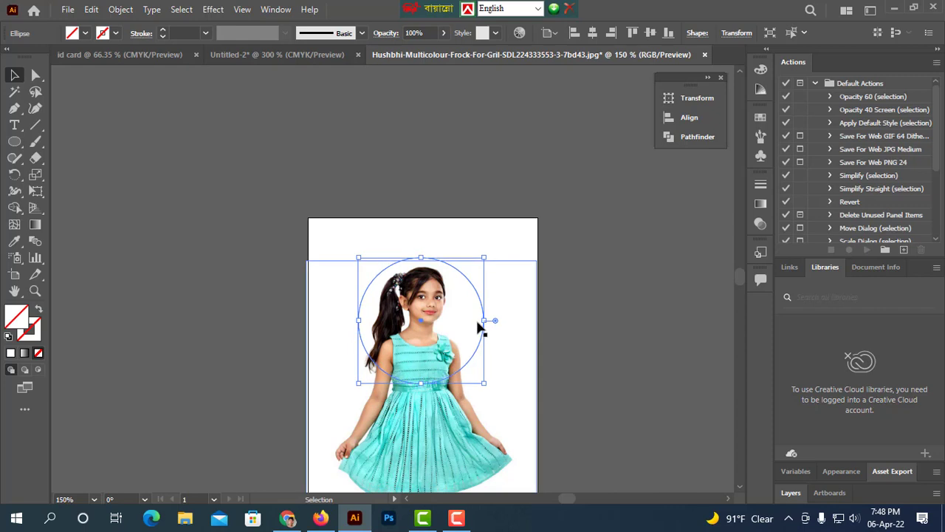
pyautogui.press('Down')
pyautogui.press('Down')
pyautogui.press('Down')
pyautogui.press('Down')
pyautogui.press('Down')
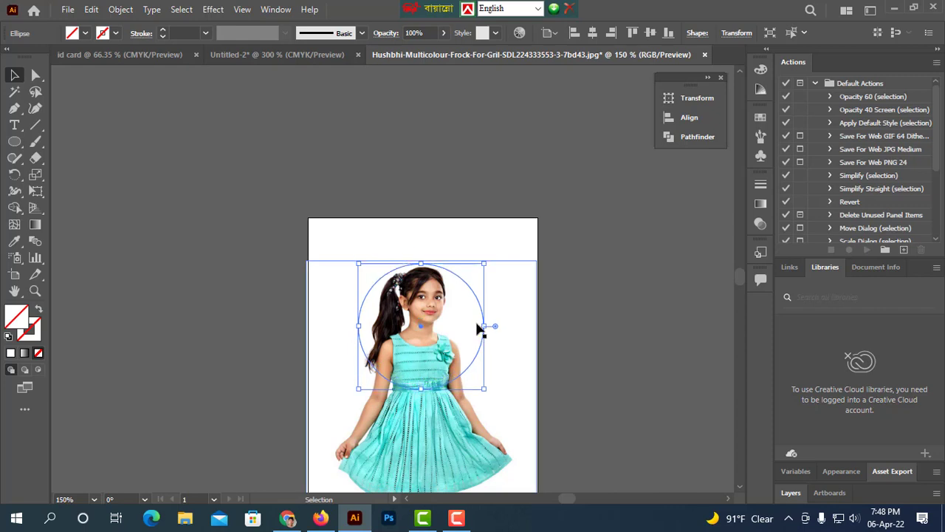
pyautogui.click(620, 340)
# Select the circle and photo and make a clipping mask.
pyautogui.hotkey('ctrl', 'a')
pyautogui.rightClick(437, 330)
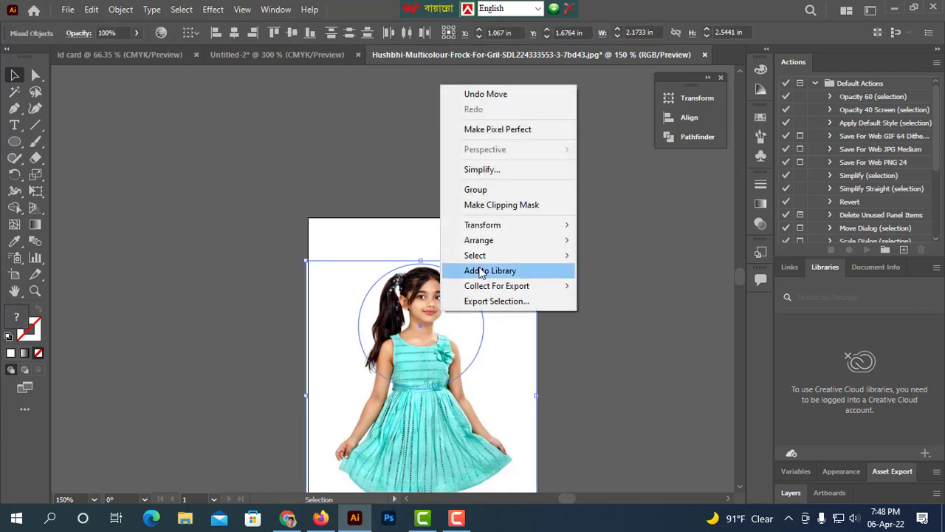
pyautogui.click(496, 206)
pyautogui.click(515, 325)
# Drag the clipped photo into the Untitled-2 ID card document and scale it down.
pyautogui.moveTo(437, 325); pyautogui.dragTo(323, 59)
pyautogui.moveTo(371, 254); pyautogui.dragTo(447, 358)
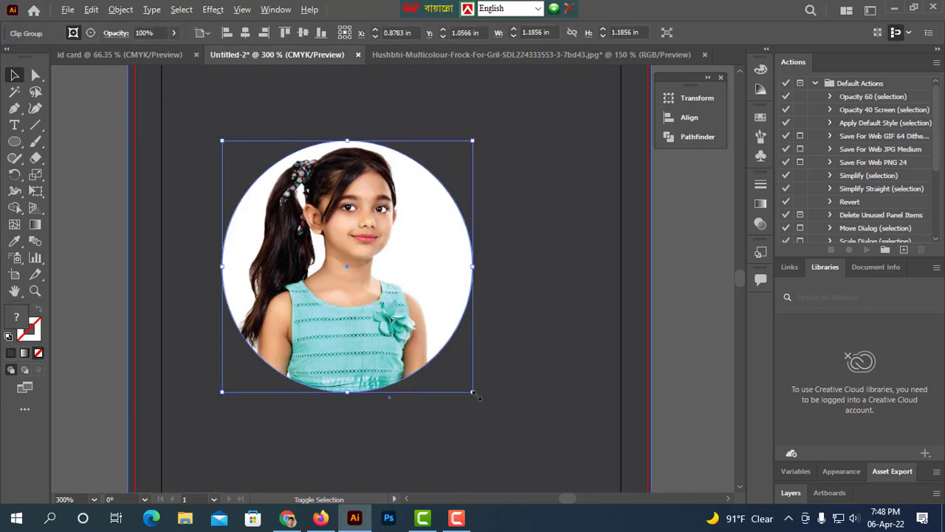
pyautogui.moveTo(472, 392); pyautogui.dragTo(441, 360)
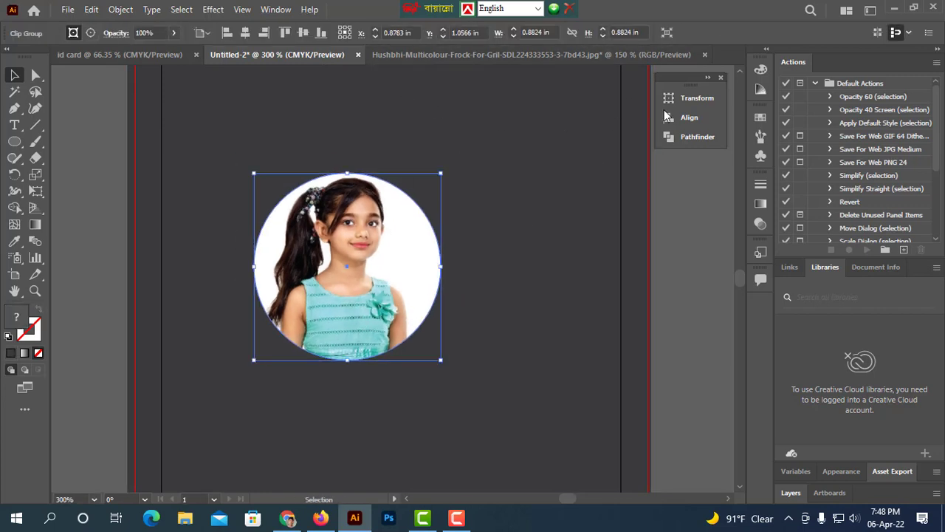
# Centre the clipped photo horizontally and vertically on the ID card artboard.
pyautogui.click(667, 119)
pyautogui.click(525, 131)
pyautogui.click(616, 130)
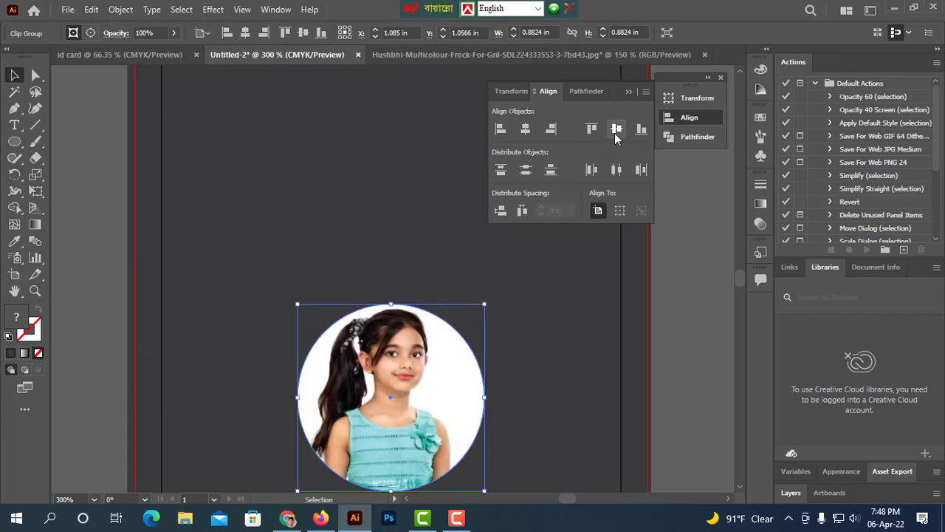
pyautogui.click(628, 299)
pyautogui.hotkey('ctrl', '1')
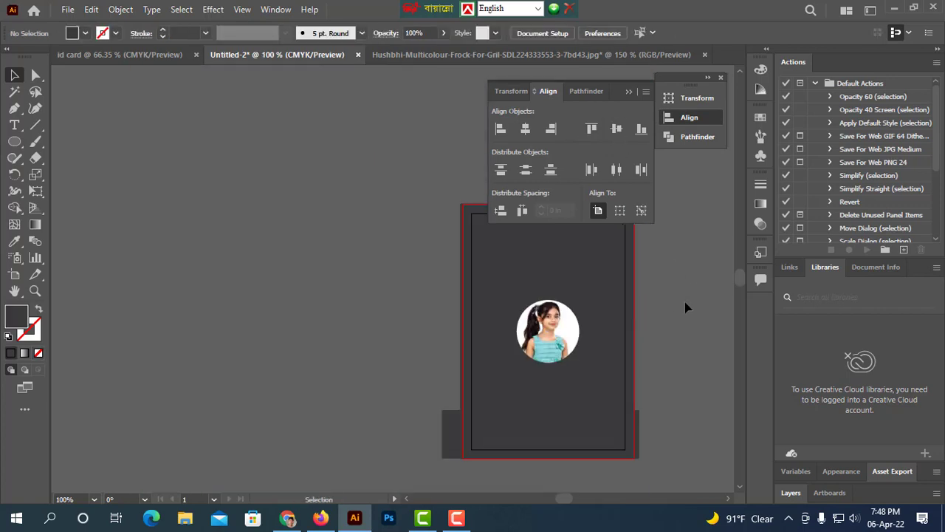
# Fill the bottom band rectangle with yellow.
pyautogui.click(571, 436)
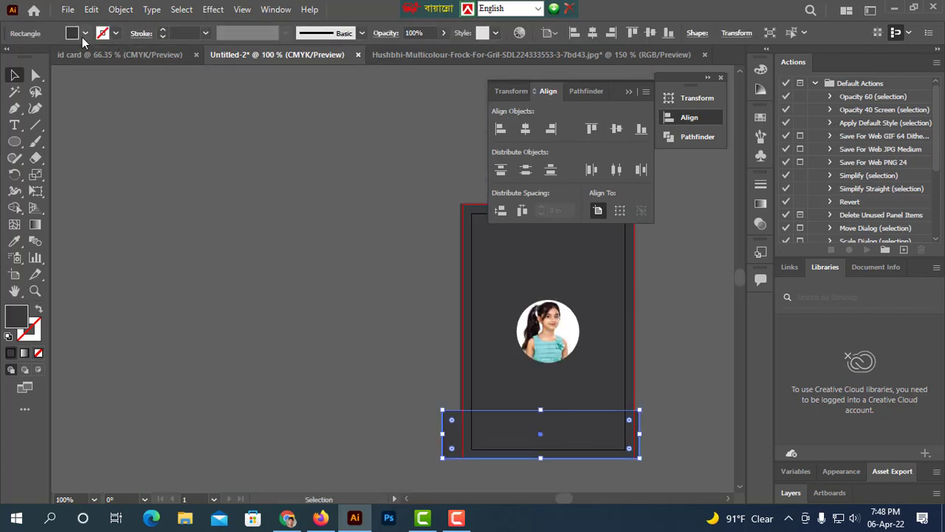
pyautogui.click(85, 34)
pyautogui.click(56, 58)
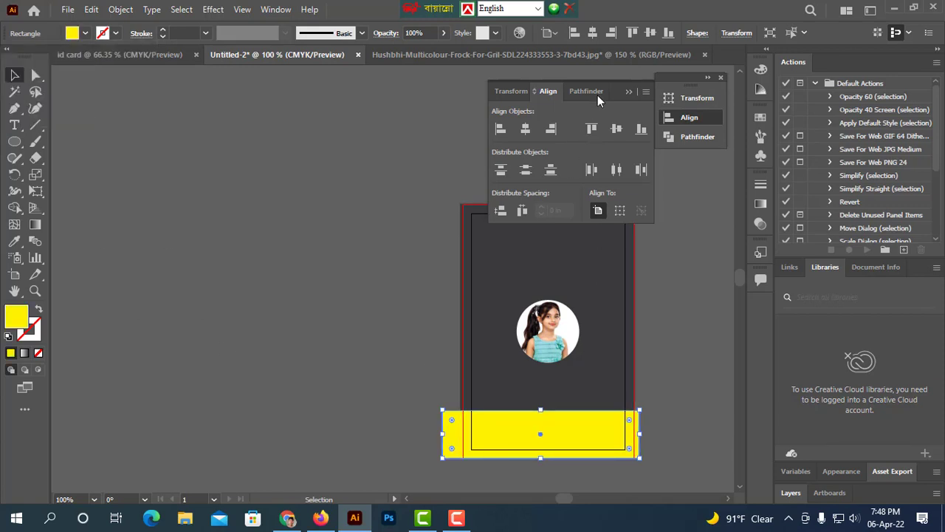
# Nudge the clipped circular photo slightly upward on the ID card.
pyautogui.click(628, 91)
pyautogui.click(685, 268)
pyautogui.scroll(3, 646, 295)
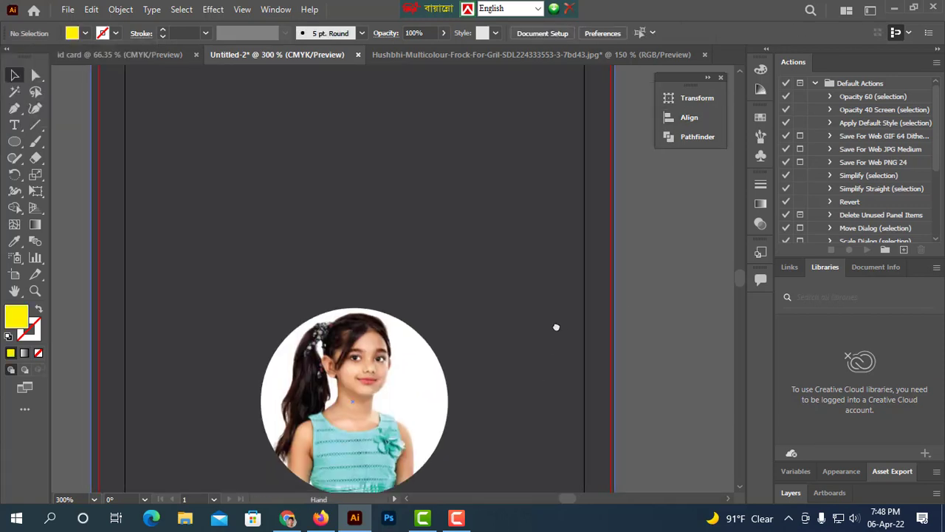
pyautogui.scroll(-3, 569, 296)
pyautogui.moveTo(487, 303); pyautogui.dragTo(504, 276)
pyautogui.moveTo(540, 322); pyautogui.dragTo(537, 311)
pyautogui.click(546, 285)
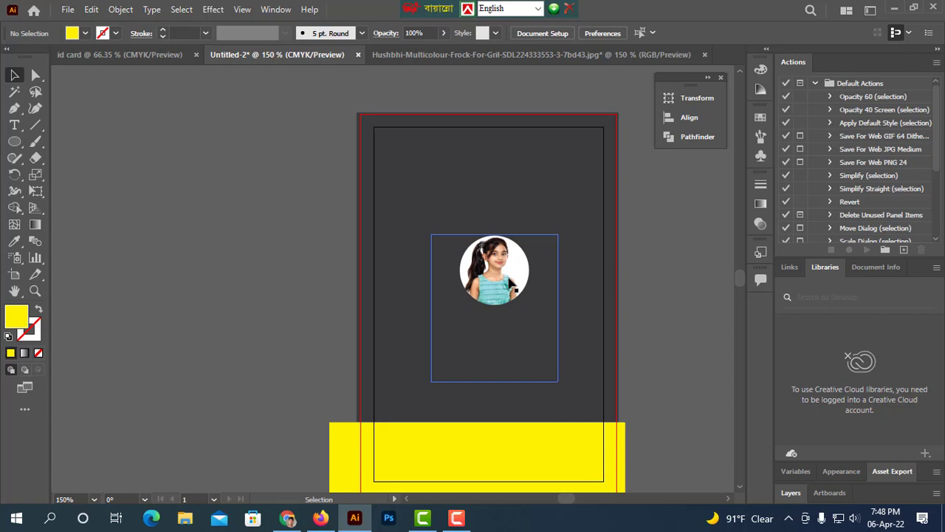
pyautogui.click(517, 289)
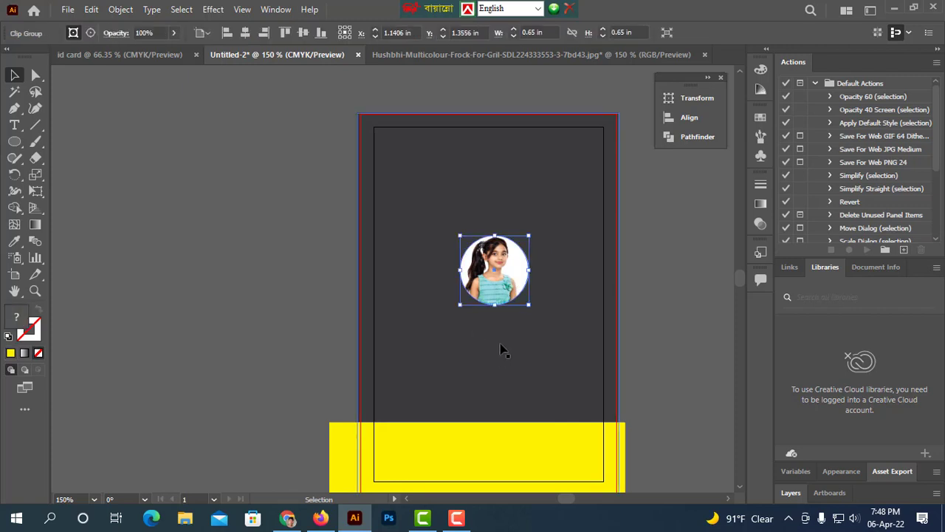
pyautogui.moveTo(498, 296); pyautogui.dragTo(498, 289)
pyautogui.click(689, 282)
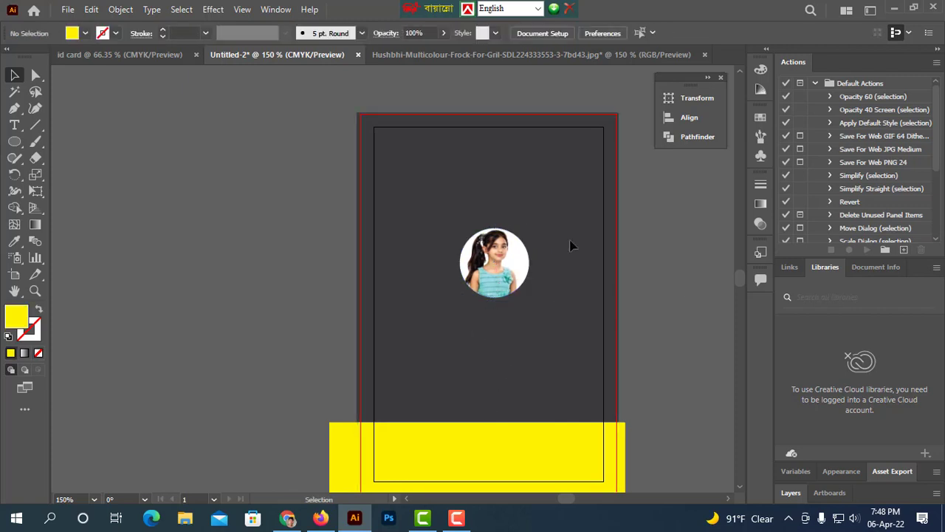
# Draw a yellow square with the Polygon tool and duplicate it so the two squares overlap.
pyautogui.click(15, 144)
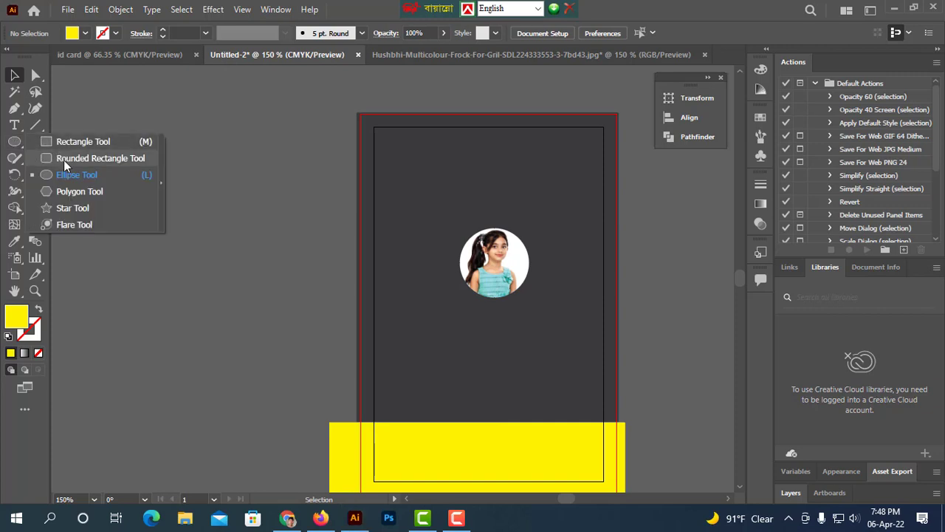
pyautogui.click(79, 191)
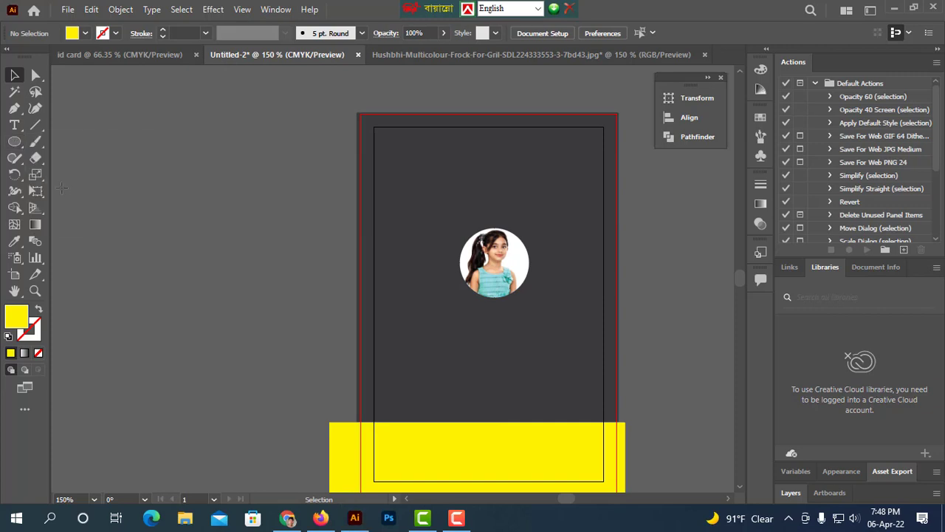
pyautogui.moveTo(123, 135); pyautogui.dragTo(151, 163)
pyautogui.press('Down')
pyautogui.press('Down')
pyautogui.click(13, 77)
pyautogui.click(200, 239)
pyautogui.moveTo(200, 238); pyautogui.dragTo(130, 148)
# Experiment with Pathfinder Crop and Outline on the overlapping squares, undoing the Crop.
pyautogui.click(668, 137)
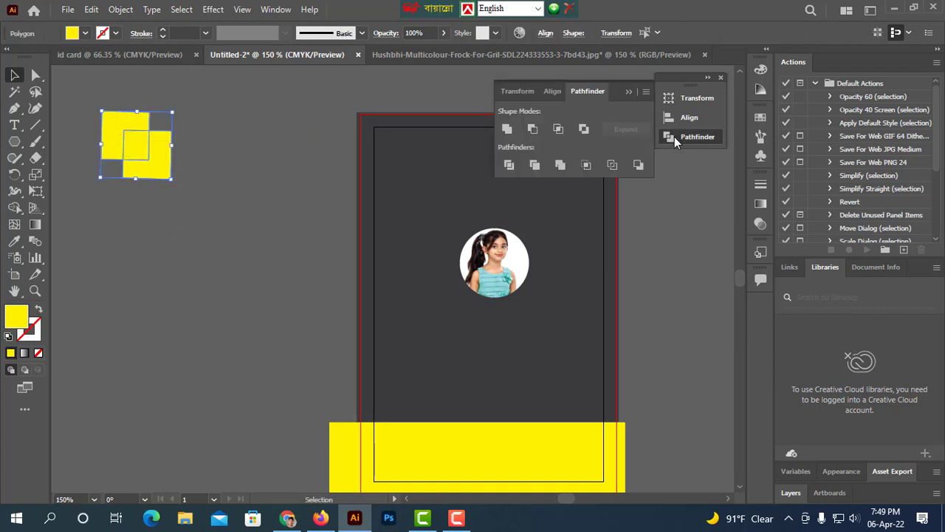
pyautogui.click(590, 164)
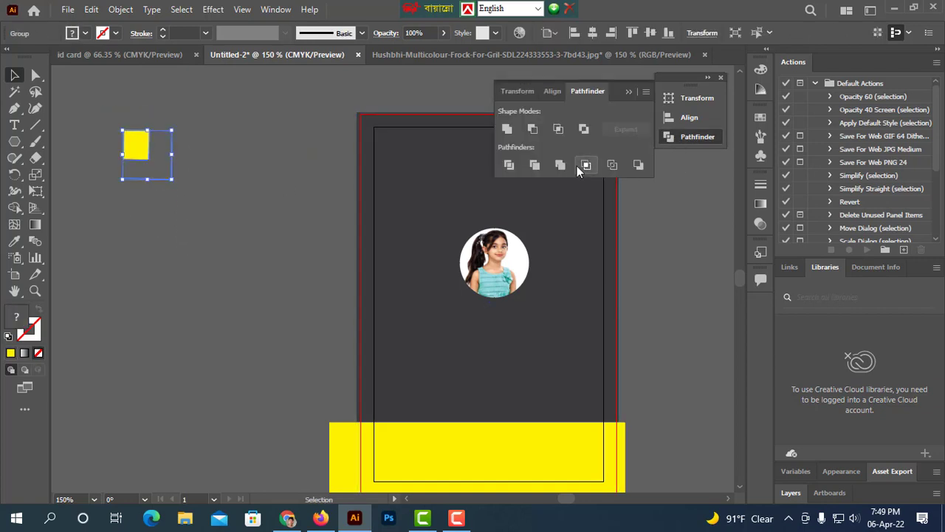
pyautogui.hotkey('ctrl', 'z')
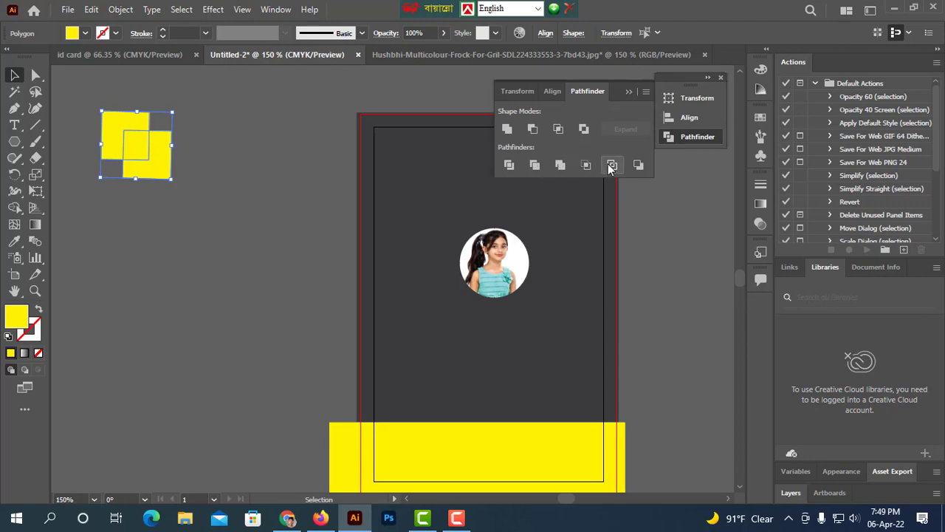
pyautogui.click(611, 164)
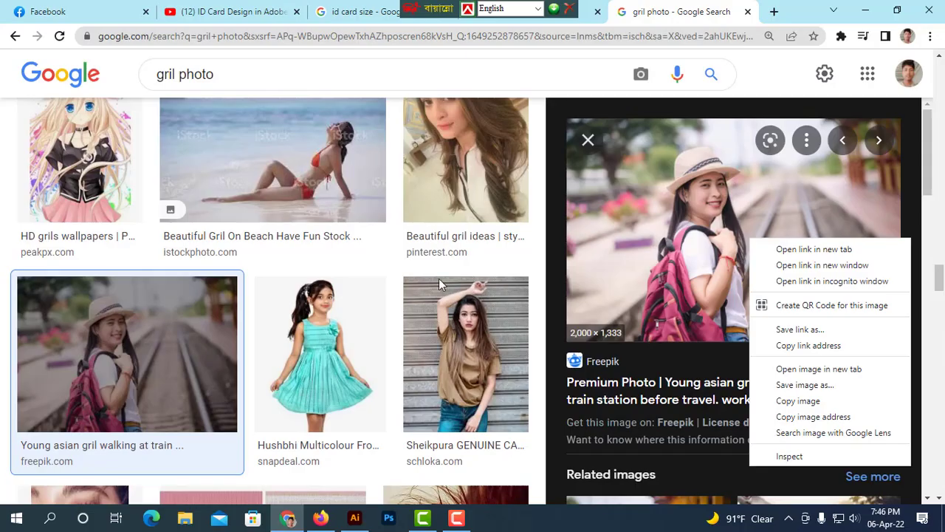
pyautogui.scroll(-3, 442, 293)
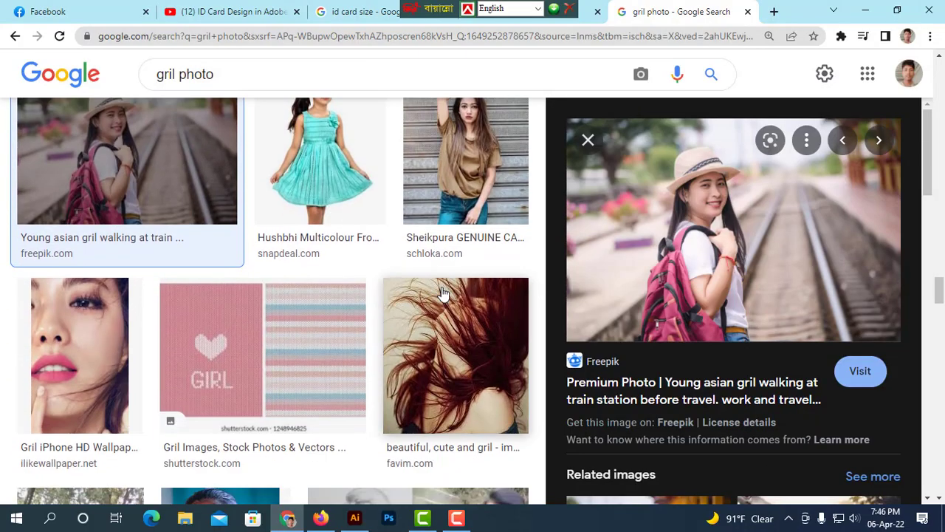
# Save the Snapdeal girl photo from Google Images into the Downloads folder.
pyautogui.click(320, 185)
pyautogui.rightClick(752, 250)
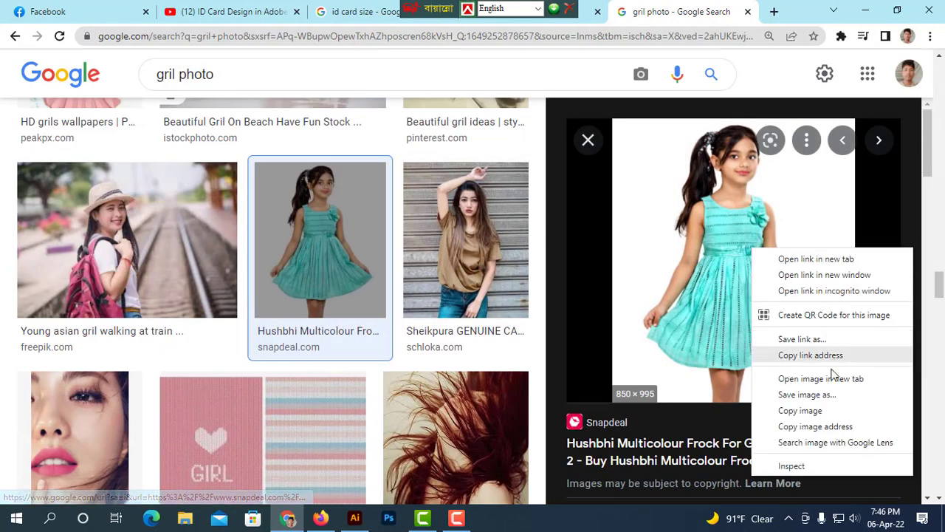
pyautogui.click(816, 407)
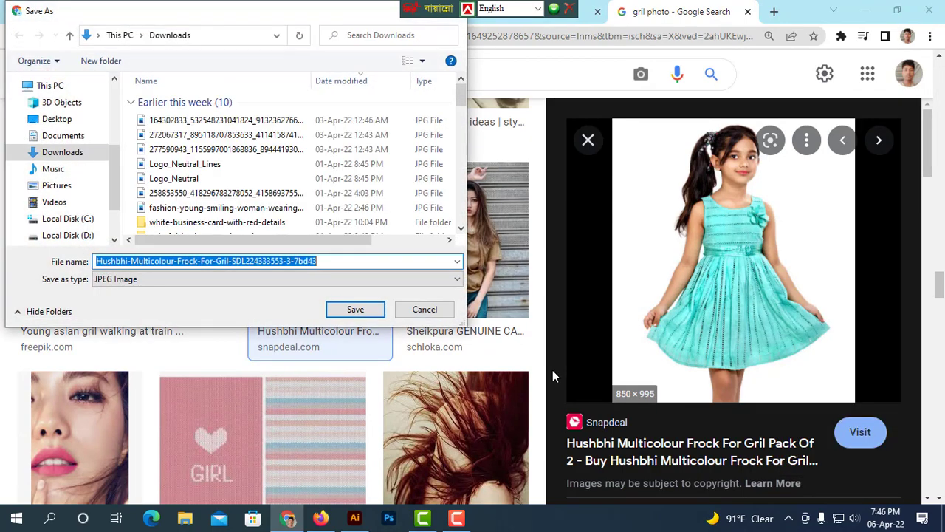
pyautogui.click(356, 309)
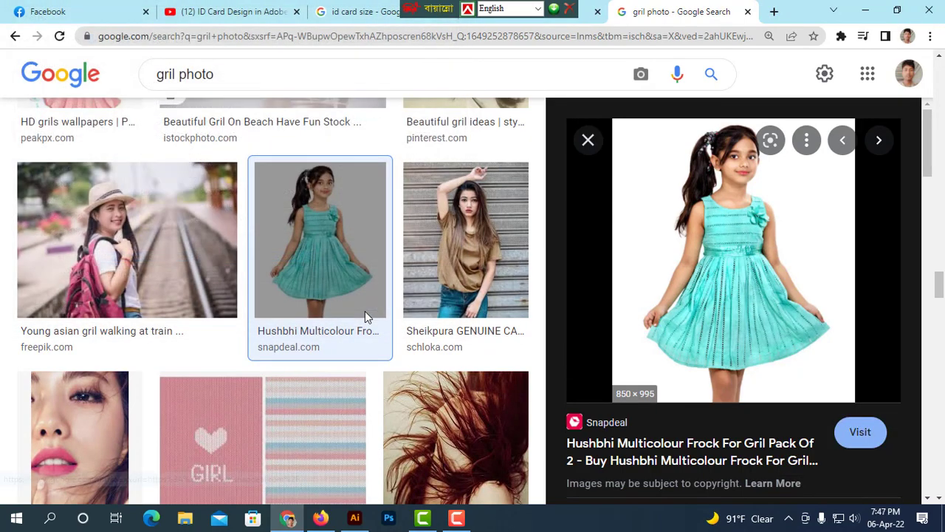
# Open the downloaded Hushbhi-Multicolour-Frock photo from Downloads in Illustrator.
pyautogui.click(354, 518)
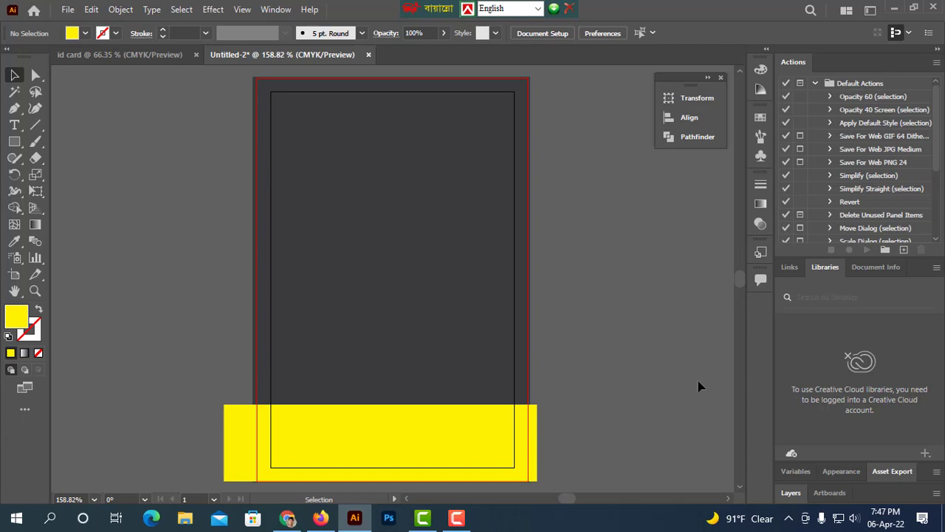
pyautogui.click(67, 9)
pyautogui.click(93, 58)
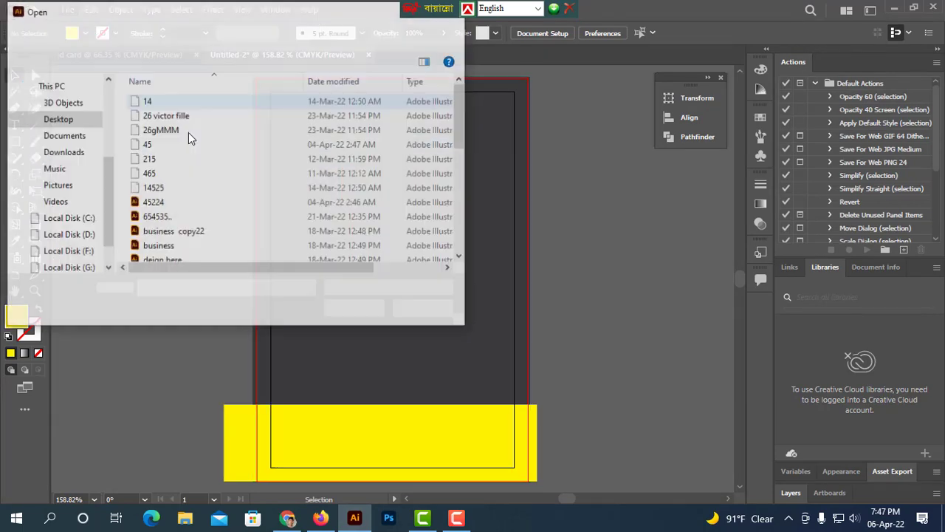
pyautogui.click(63, 153)
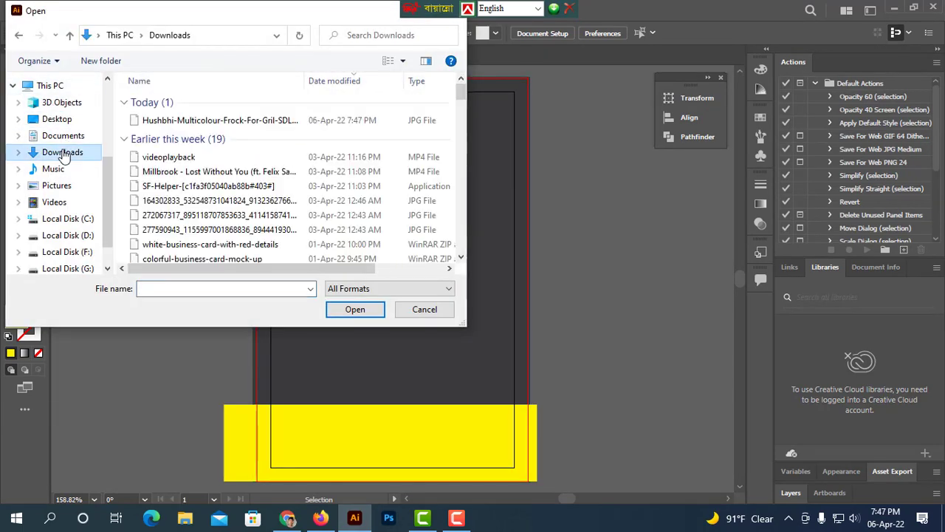
pyautogui.click(170, 119)
pyautogui.click(355, 309)
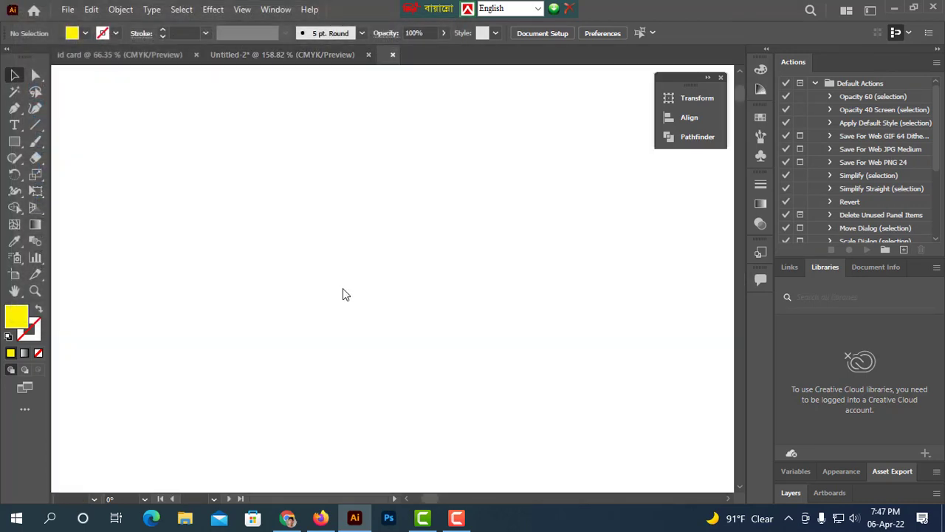
# Draw a circle over the girl's head with the Ellipse tool.
pyautogui.scroll(-3, 528, 288)
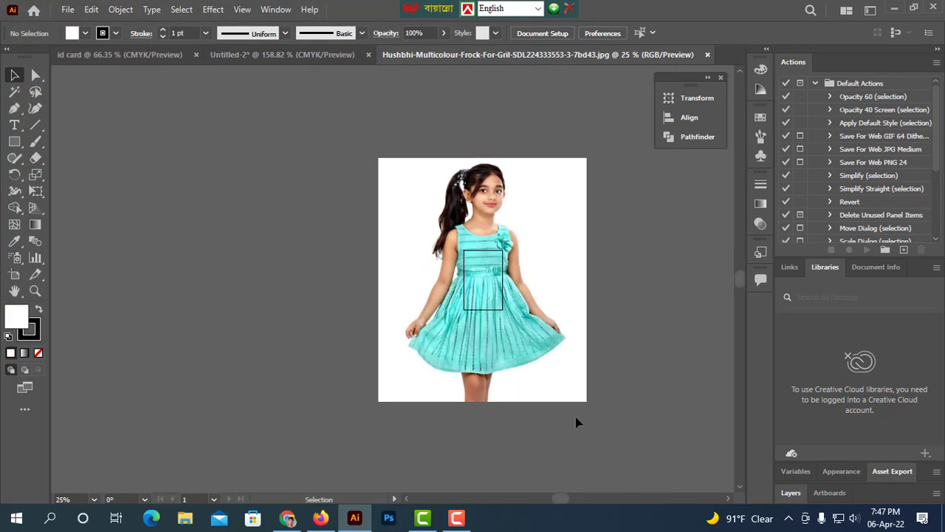
pyautogui.moveTo(588, 384); pyautogui.dragTo(503, 310)
pyautogui.scroll(5, 559, 354)
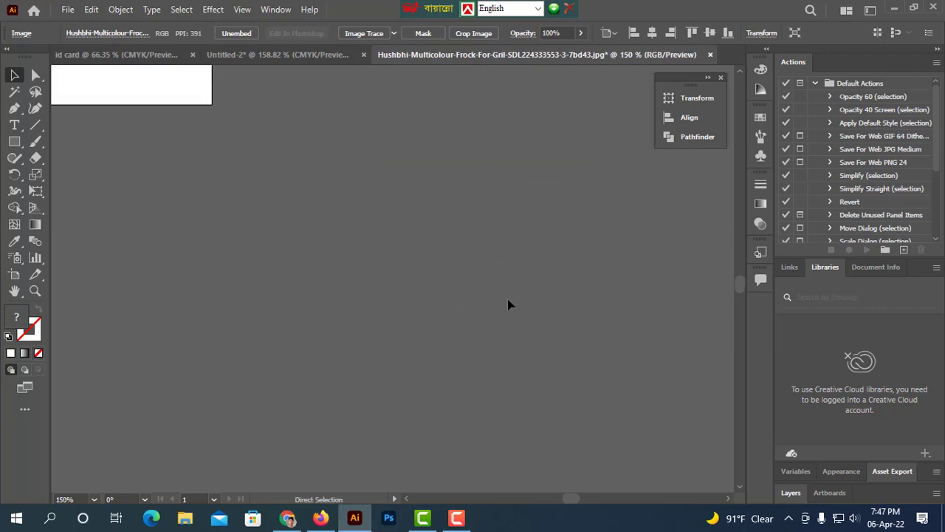
pyautogui.moveTo(370, 167); pyautogui.dragTo(537, 370)
pyautogui.moveTo(408, 127); pyautogui.dragTo(566, 397)
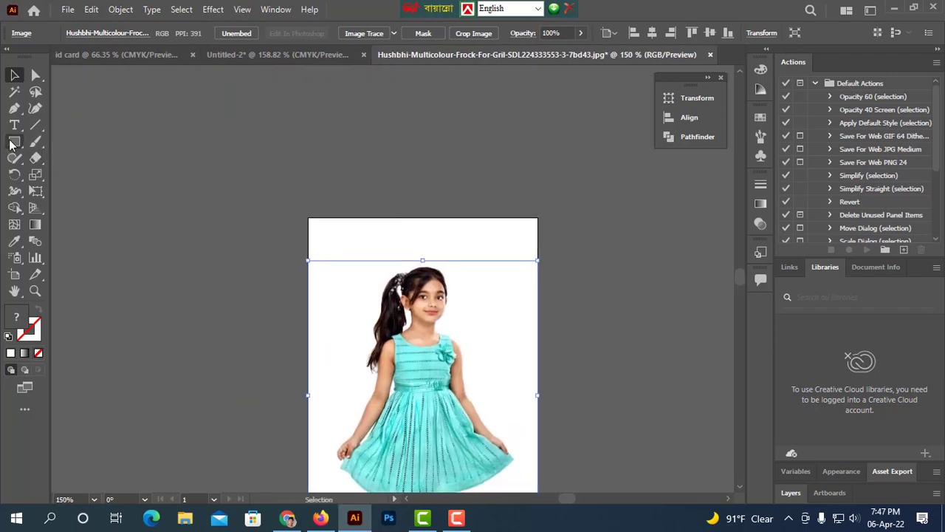
pyautogui.moveTo(11, 145); pyautogui.dragTo(82, 175)
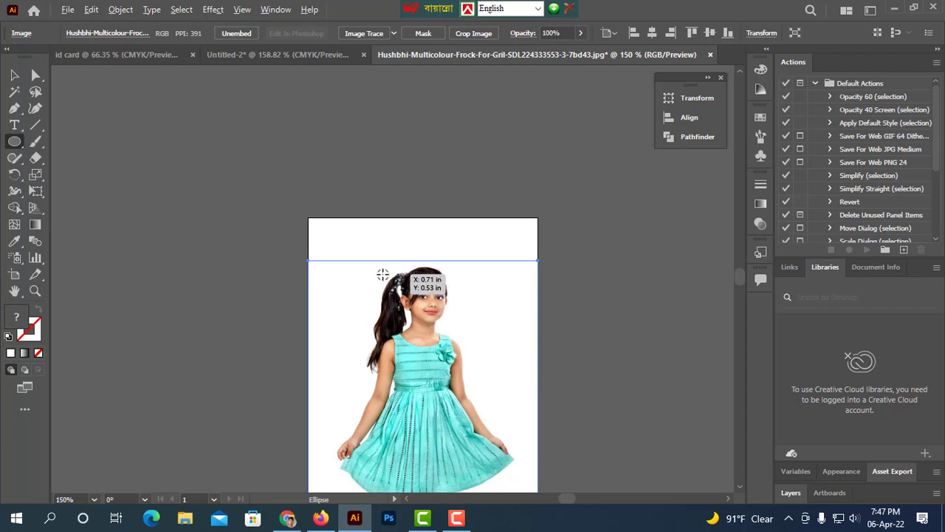
pyautogui.moveTo(381, 274); pyautogui.dragTo(465, 356)
# Set the circle's opacity to 50%.
pyautogui.click(85, 33)
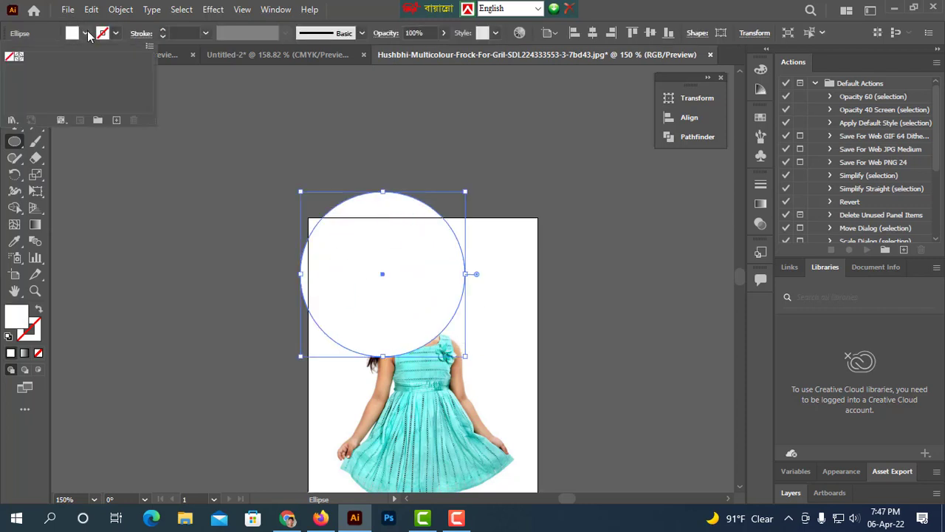
pyautogui.click(442, 34)
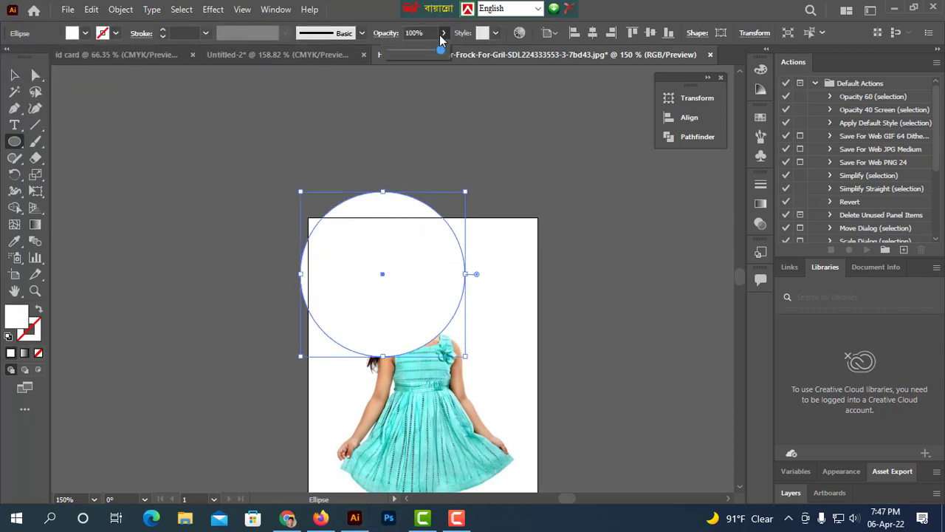
pyautogui.click(416, 51)
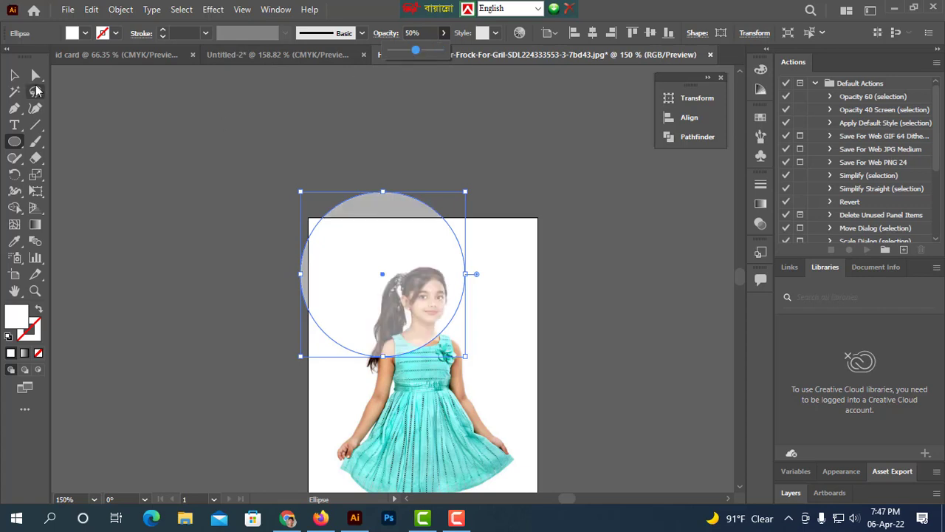
# Move and resize the circle to frame the girl's face and shoulders.
pyautogui.click(15, 75)
pyautogui.click(82, 105)
pyautogui.click(393, 274)
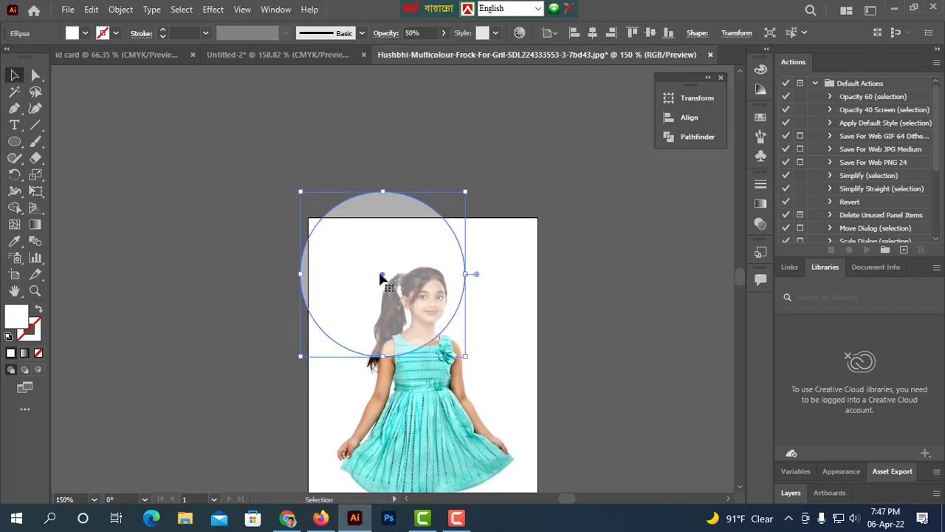
pyautogui.moveTo(382, 275); pyautogui.dragTo(419, 315)
pyautogui.moveTo(510, 394); pyautogui.dragTo(484, 375)
pyautogui.moveTo(422, 322); pyautogui.dragTo(420, 318)
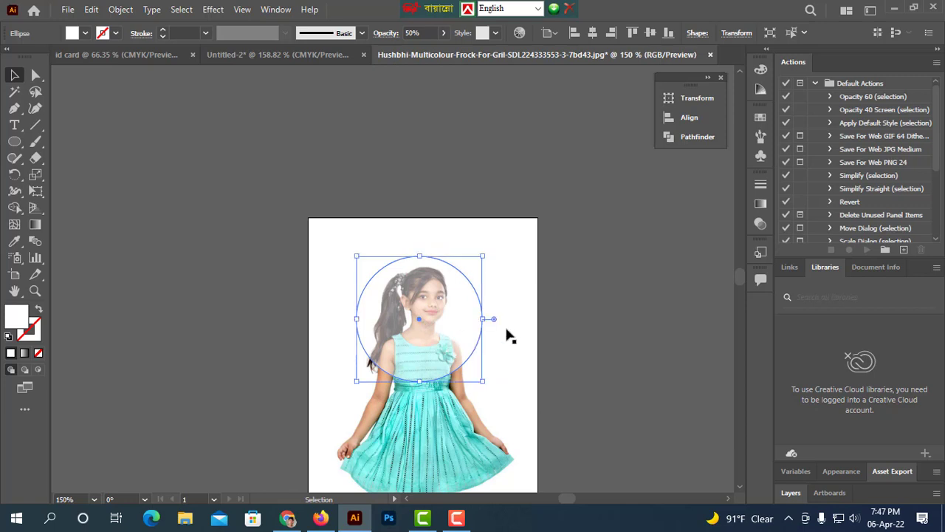
pyautogui.click(615, 350)
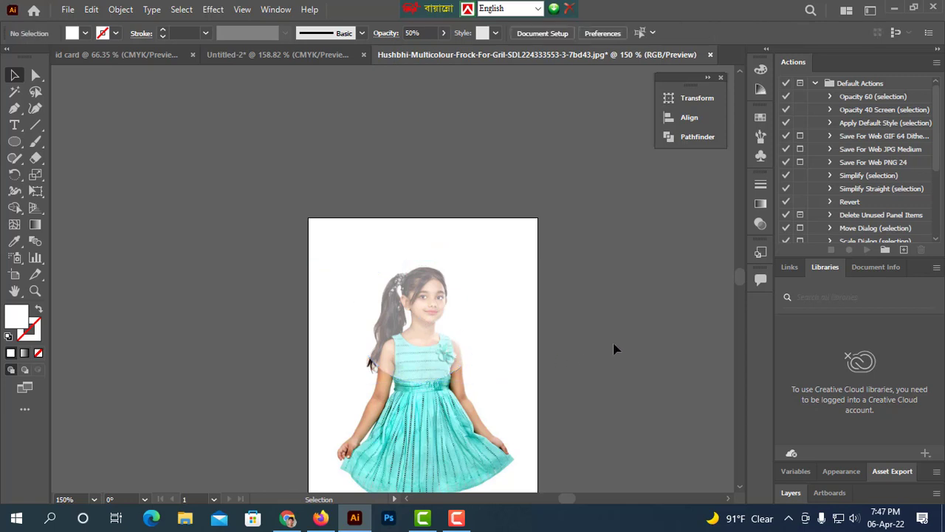
# Select the circle and photo and centre them horizontally, undoing a vertical centre alignment.
pyautogui.click(534, 395)
pyautogui.keyDown('shift'); pyautogui.click(459, 337); pyautogui.keyUp('shift')
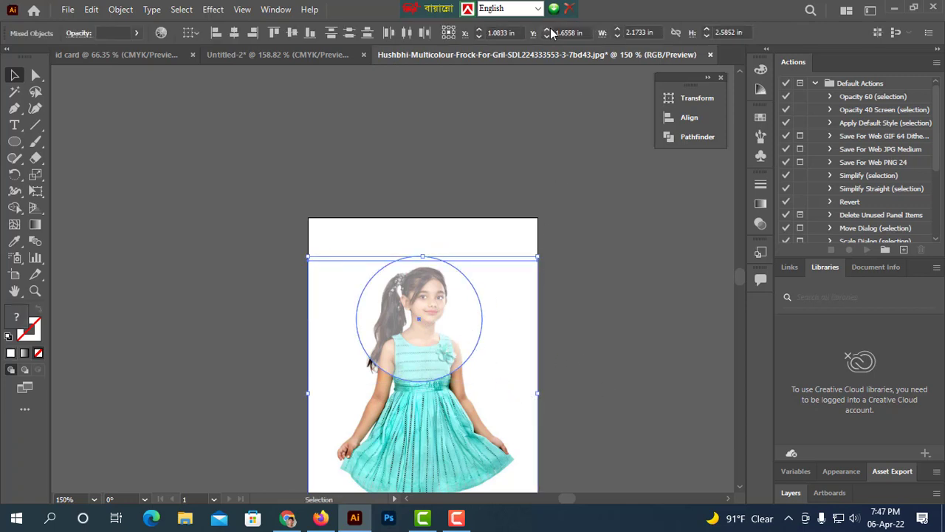
pyautogui.click(687, 118)
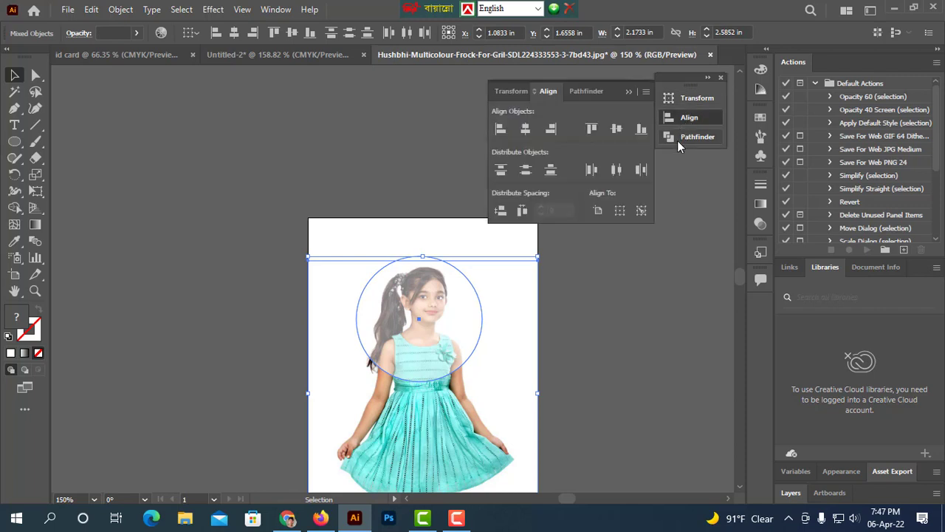
pyautogui.click(613, 130)
pyautogui.hotkey('ctrl', 'z')
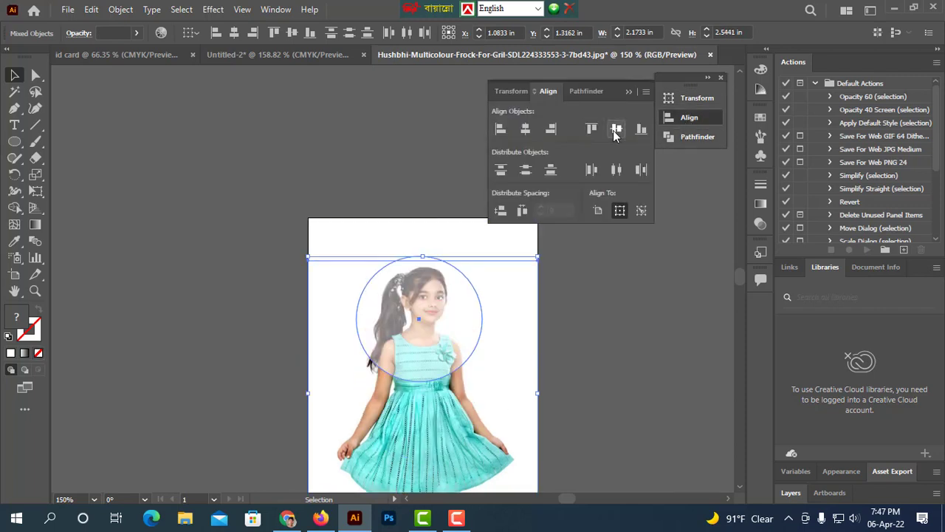
pyautogui.click(524, 130)
pyautogui.click(652, 399)
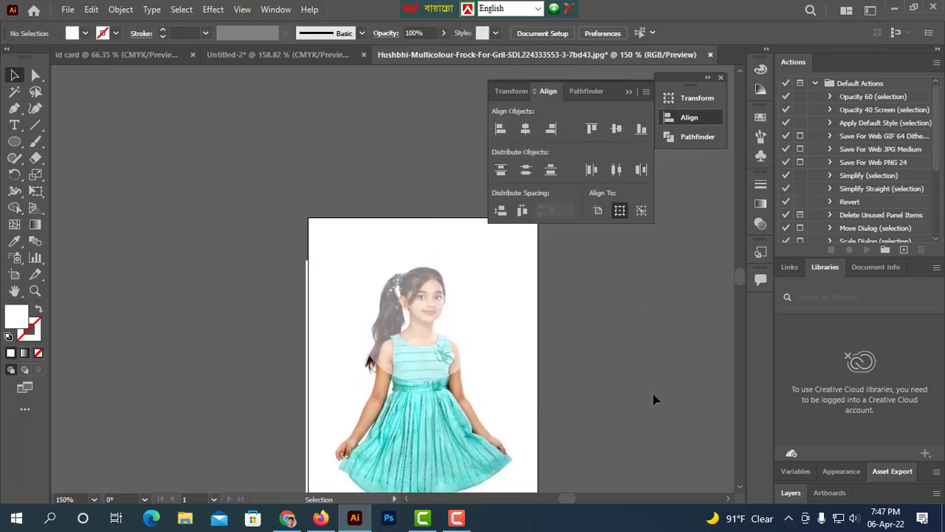
# Set the circle's opacity back to 100%.
pyautogui.click(391, 313)
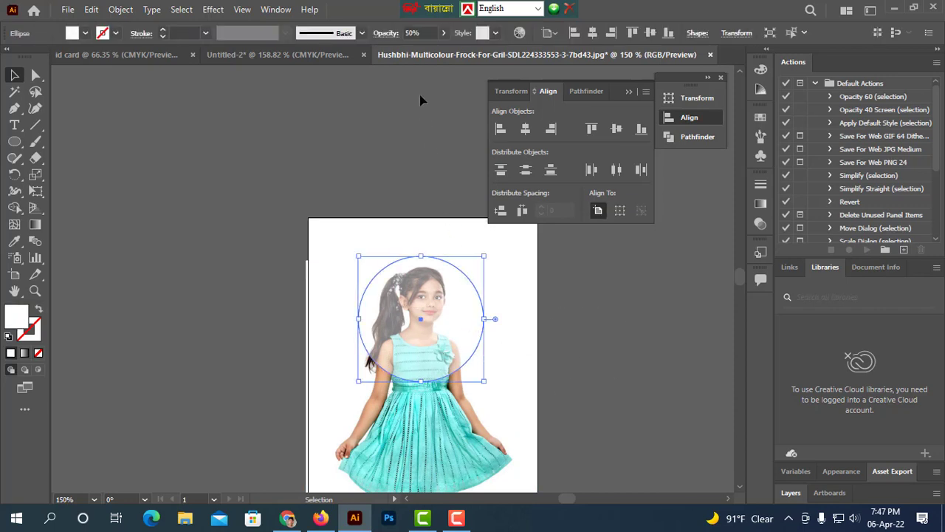
pyautogui.click(444, 34)
pyautogui.moveTo(419, 52); pyautogui.dragTo(452, 53)
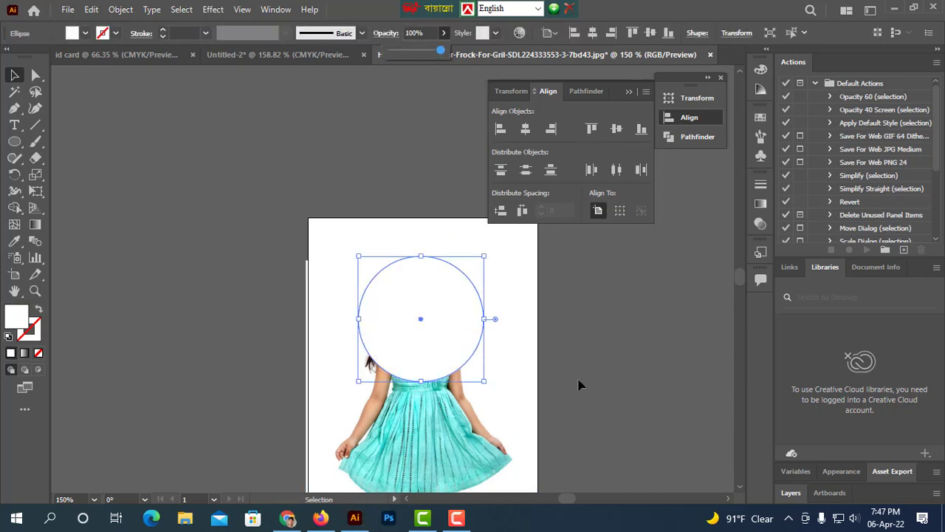
# Select the circle and photo and make a clipping mask.
pyautogui.click(652, 416)
pyautogui.rightClick(409, 346)
pyautogui.moveTo(395, 311); pyautogui.dragTo(283, 71)
pyautogui.click(452, 234)
pyautogui.click(642, 341)
pyautogui.click(272, 197)
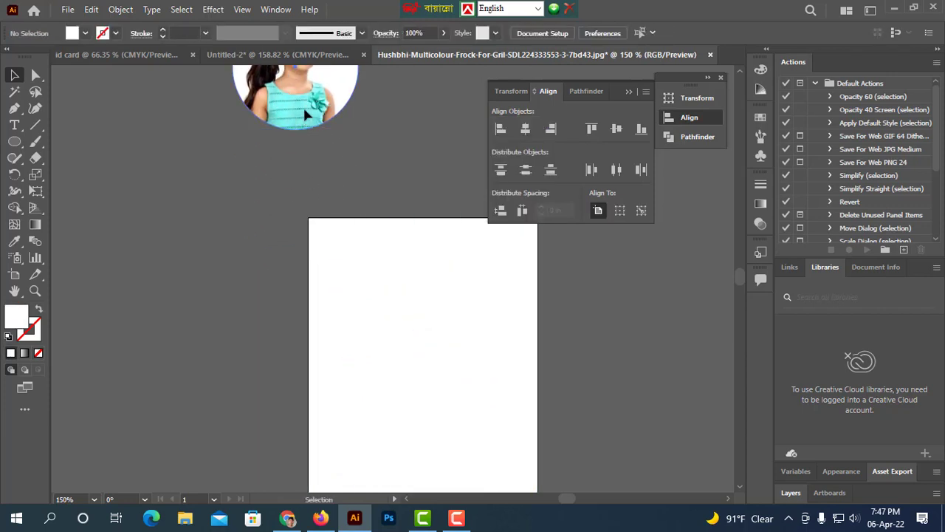
# Drag the clipped photo into the Untitled-2 ID card document.
pyautogui.moveTo(303, 105); pyautogui.dragTo(395, 229)
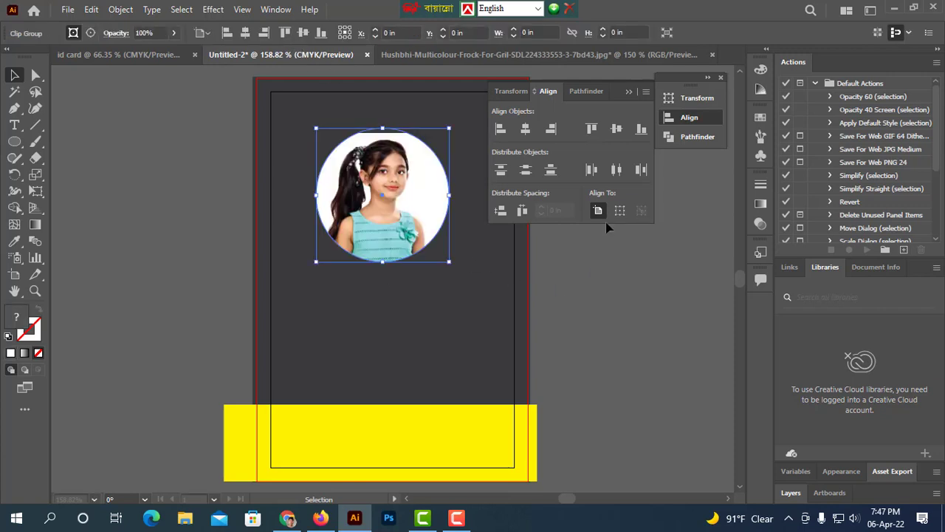
pyautogui.click(626, 91)
pyautogui.click(552, 295)
pyautogui.scroll(2, 492, 309)
pyautogui.moveTo(495, 311); pyautogui.dragTo(593, 435)
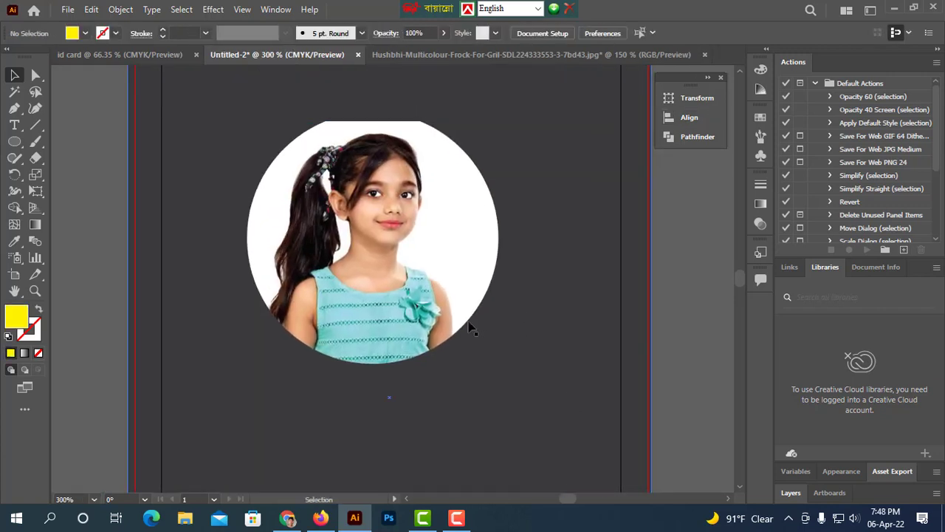
# Undo the photo's transfer into the Untitled-2 document and its last move in the photo document.
pyautogui.moveTo(435, 306); pyautogui.dragTo(451, 338)
pyautogui.hotkey('ctrl', 'z')
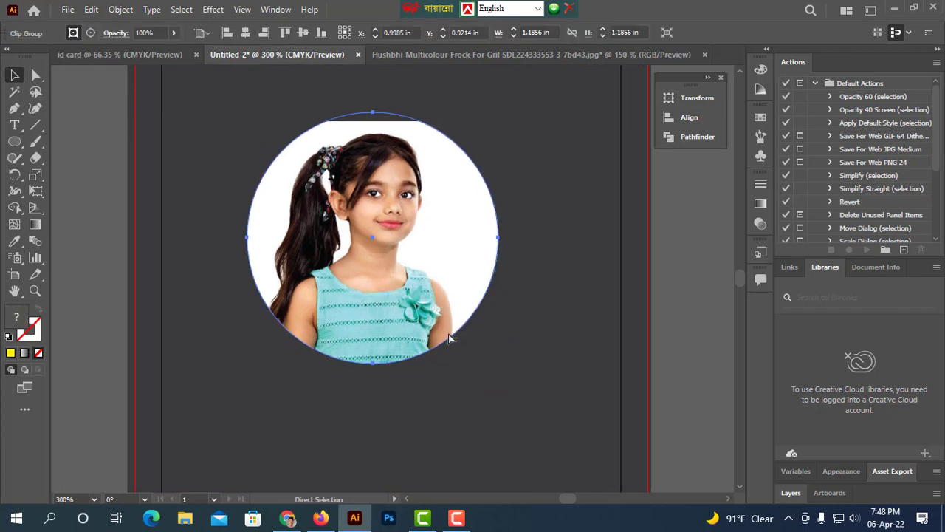
pyautogui.hotkey('ctrl', 'z')
pyautogui.click(401, 54)
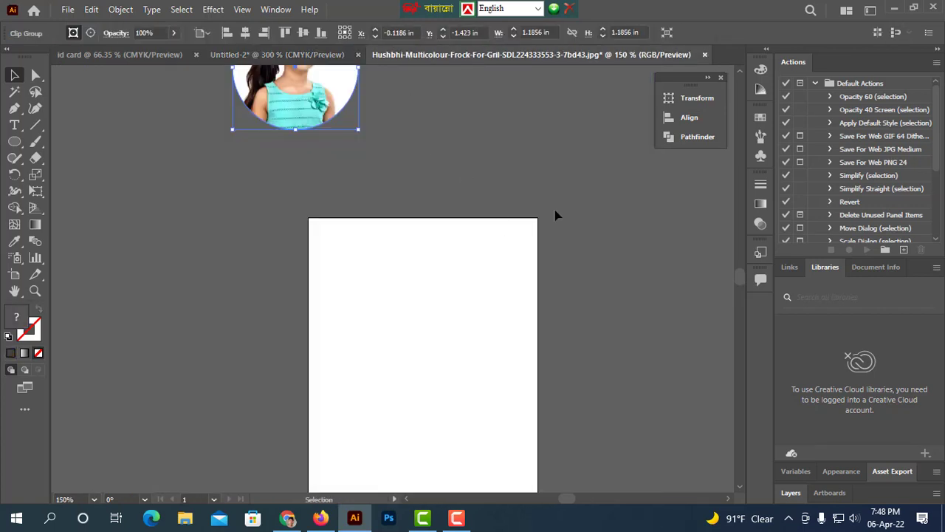
pyautogui.hotkey('ctrl', 'z')
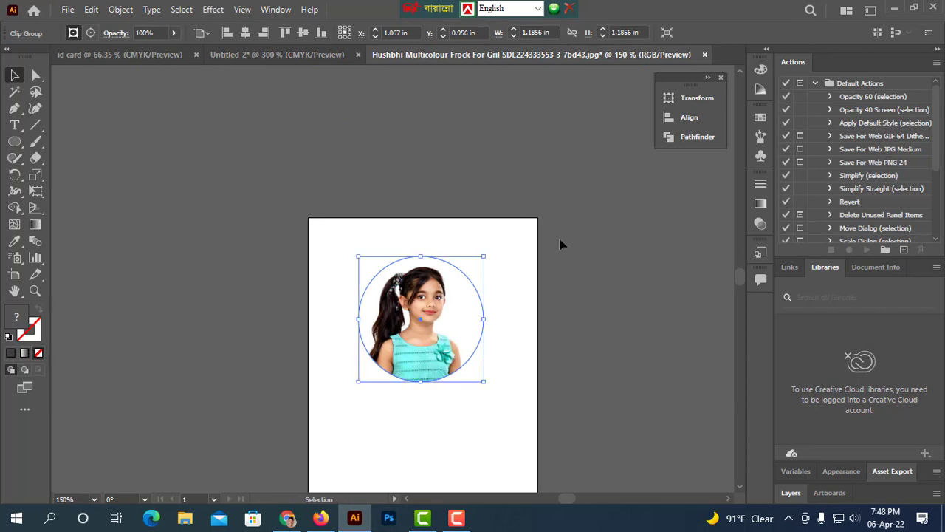
# Release the clipping mask on the circular photo.
pyautogui.click(591, 308)
pyautogui.click(437, 326)
pyautogui.rightClick(438, 326)
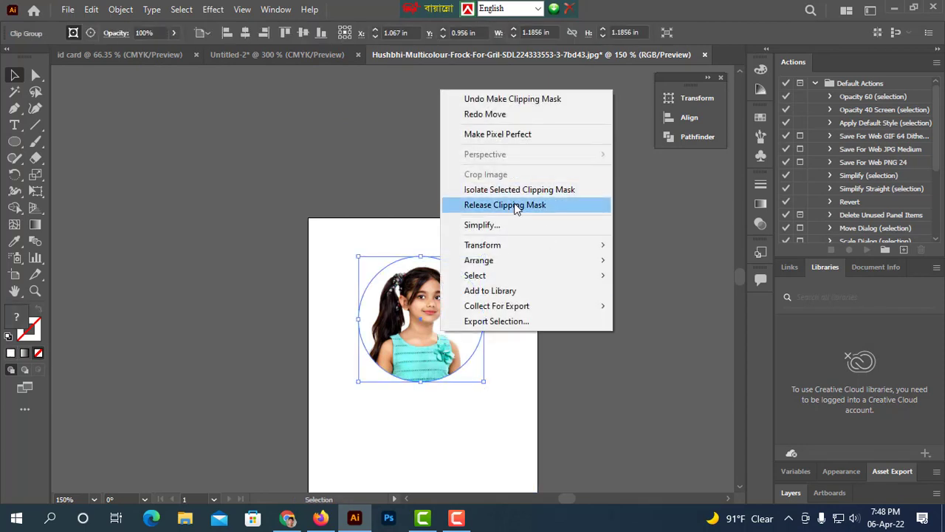
pyautogui.click(506, 206)
# Select the circle and nudge it a few steps downward over the girl's face.
pyautogui.click(637, 312)
pyautogui.click(425, 336)
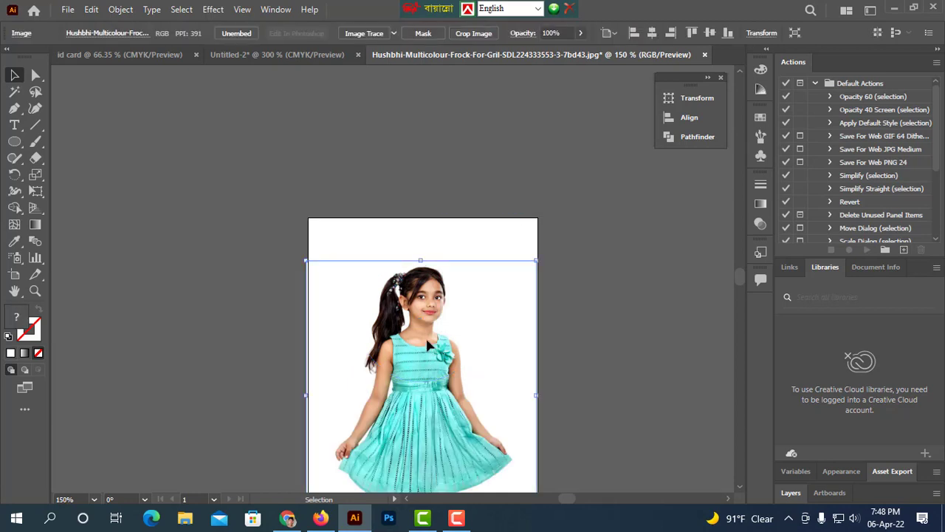
pyautogui.click(550, 326)
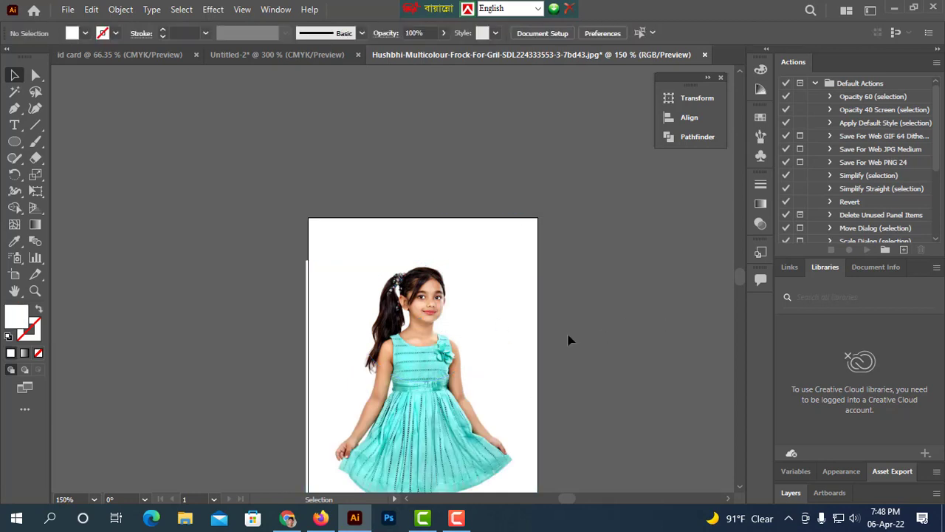
pyautogui.click(483, 334)
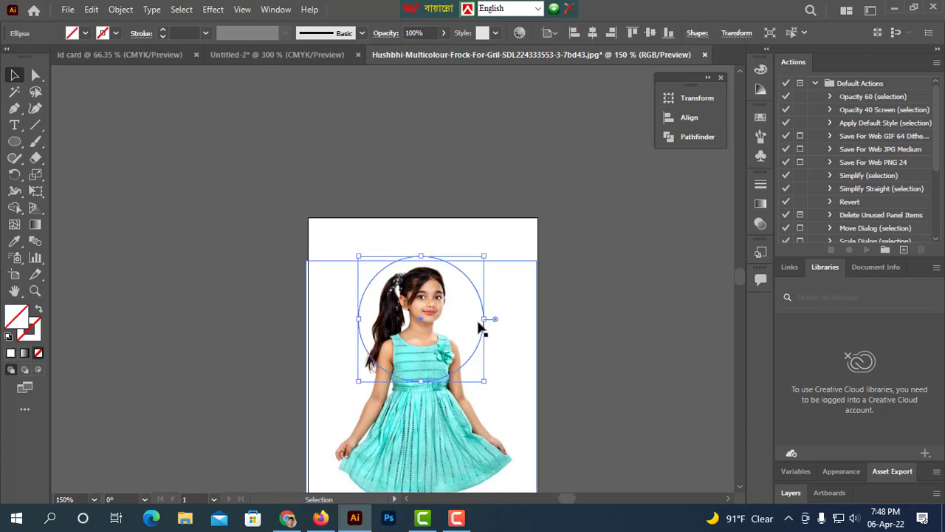
pyautogui.press('Down')
pyautogui.press('Down')
pyautogui.press('Down')
pyautogui.press('Down')
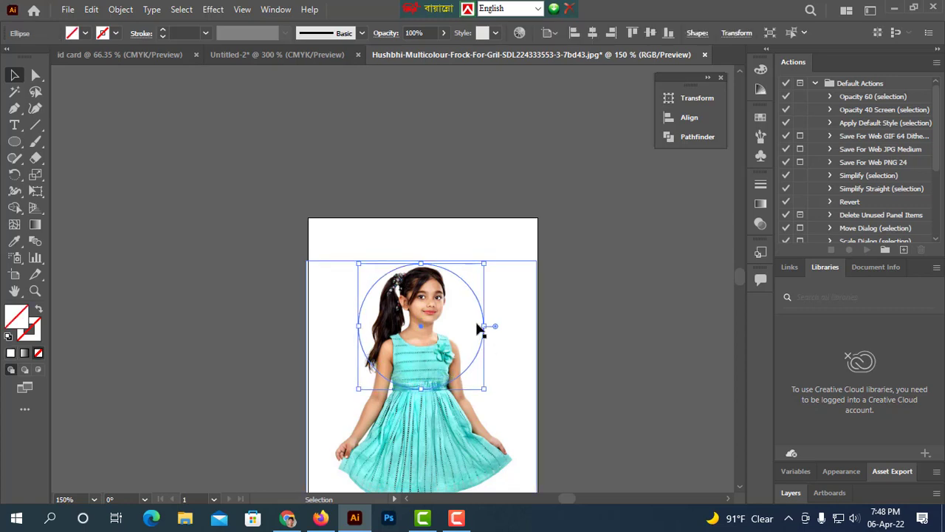
pyautogui.press('Down')
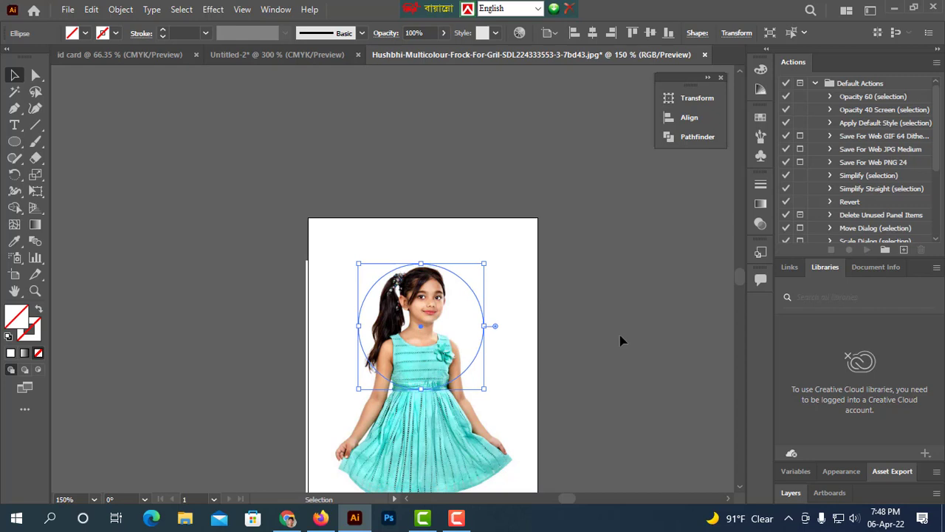
# Select the circle and photo together and make a clipping mask.
pyautogui.click(614, 340)
pyautogui.moveTo(450, 305); pyautogui.dragTo(441, 310)
pyautogui.rightClick(441, 310)
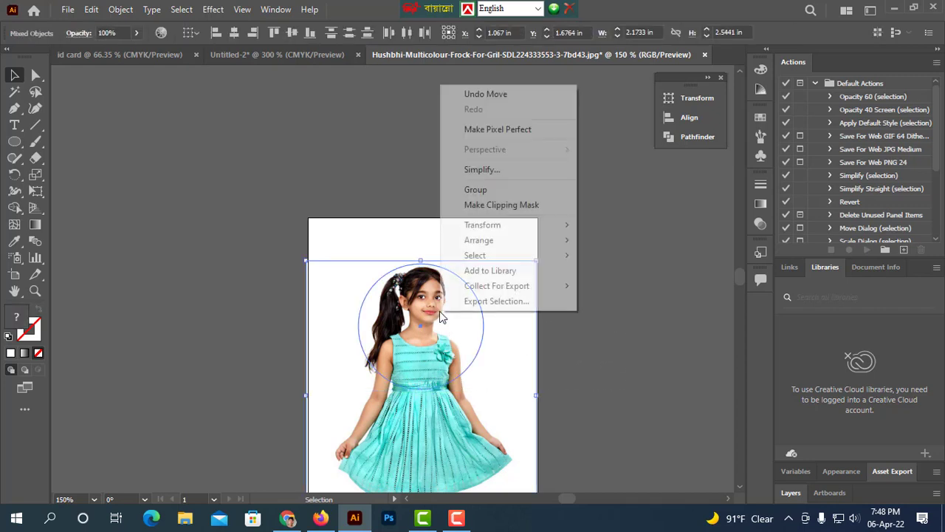
pyautogui.click(494, 205)
# Bring the clipped photo into the Untitled-2 document and scale it to about 0.88 in square.
pyautogui.moveTo(442, 349); pyautogui.dragTo(341, 130)
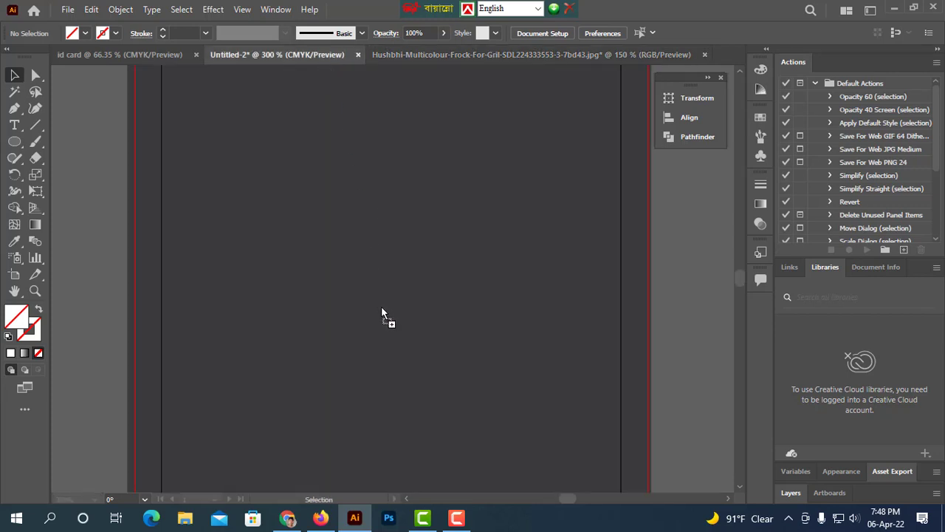
pyautogui.moveTo(381, 306); pyautogui.dragTo(381, 306)
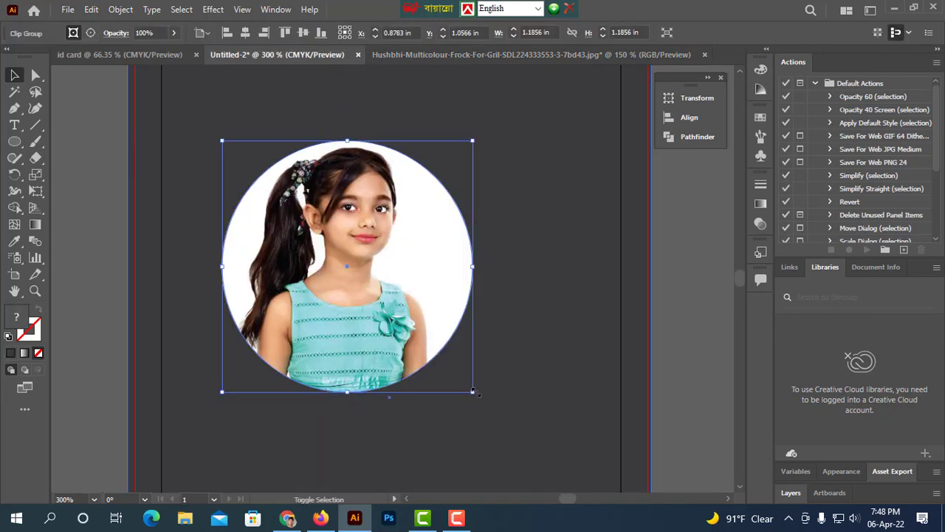
pyautogui.moveTo(473, 392); pyautogui.dragTo(440, 359)
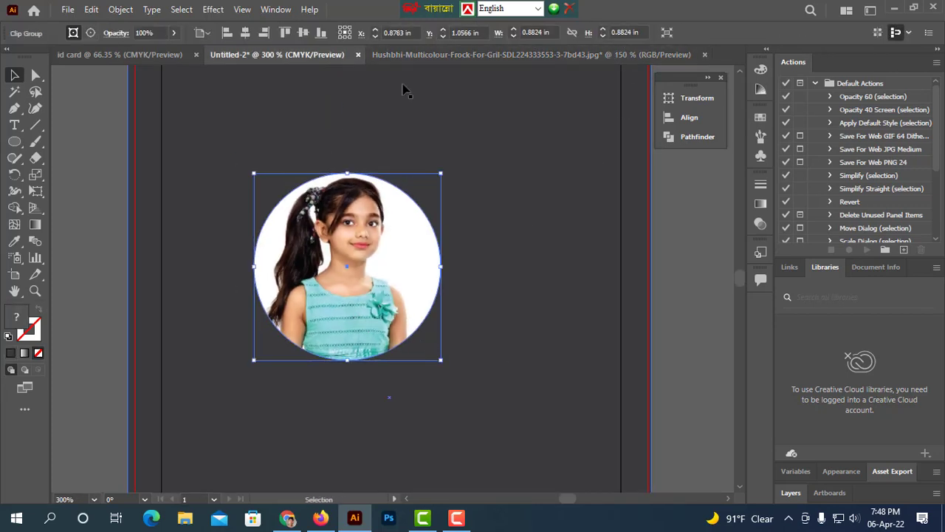
# Align the clipped photo to the artboard's horizontal and vertical centre.
pyautogui.click(669, 121)
pyautogui.click(524, 131)
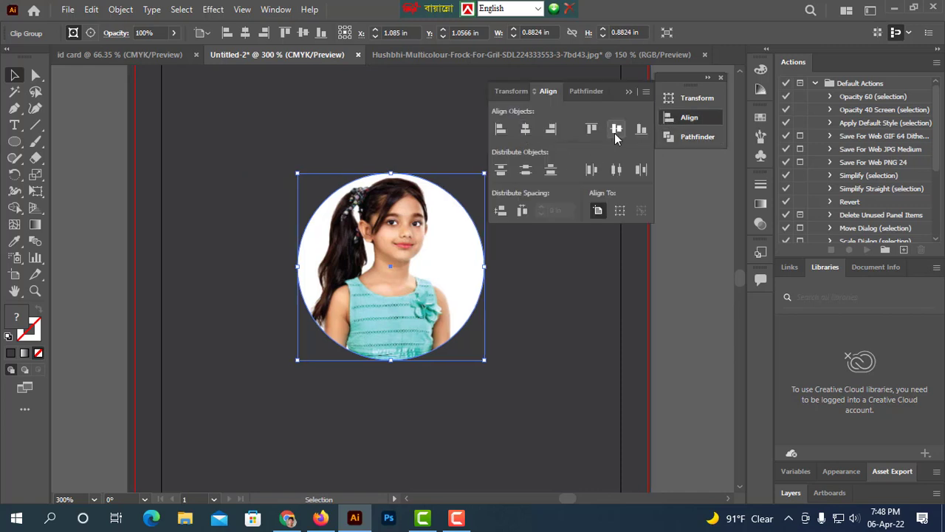
pyautogui.click(616, 130)
pyautogui.click(702, 288)
pyautogui.hotkey('ctrl', '1')
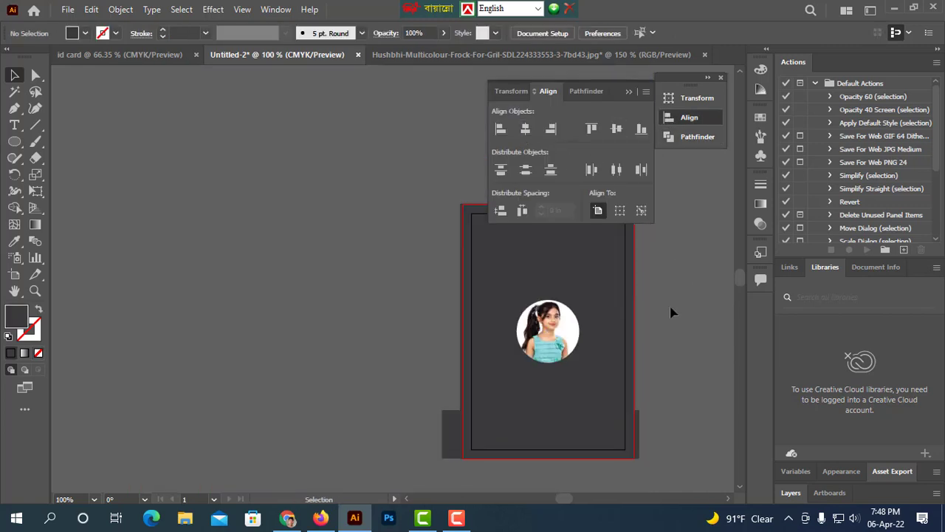
# Fill the bottom band rectangle with yellow.
pyautogui.click(565, 433)
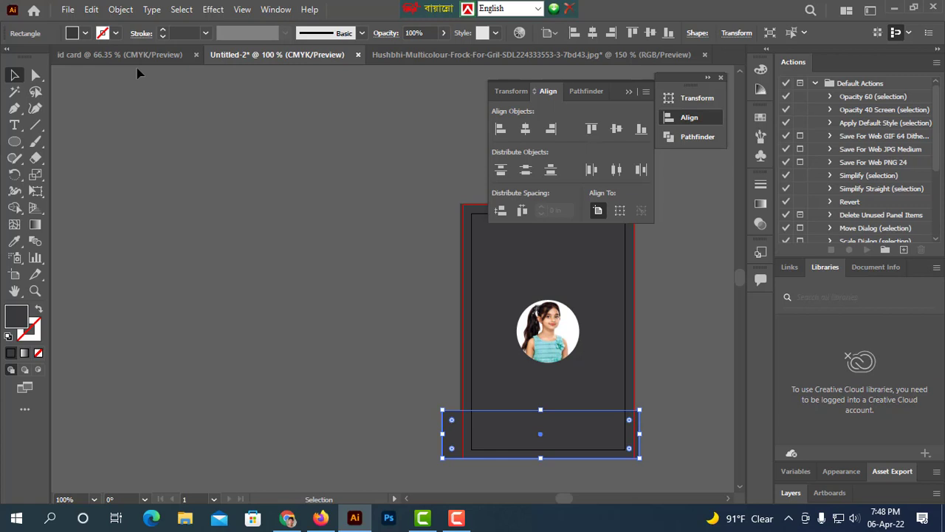
pyautogui.click(82, 34)
pyautogui.click(26, 94)
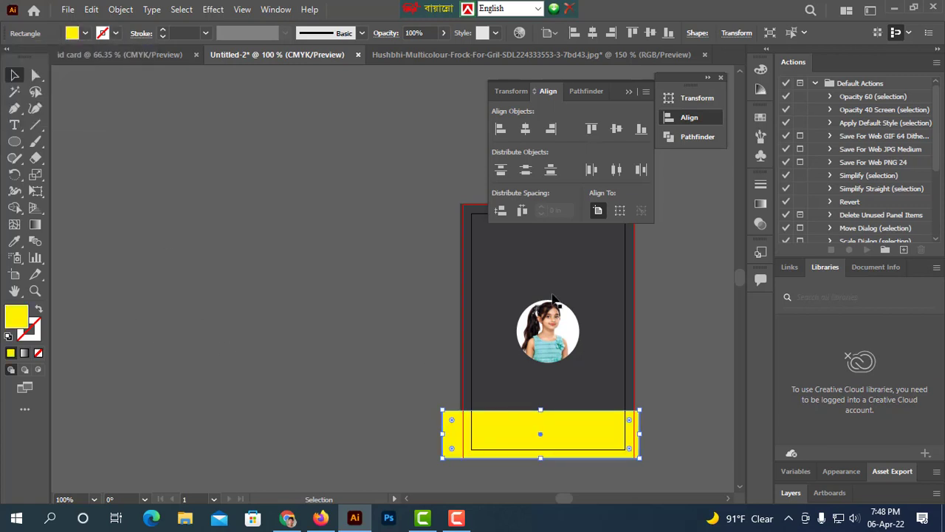
pyautogui.click(686, 118)
pyautogui.click(647, 297)
# Move the photo higher on the card and scale it down to 0.65 in square.
pyautogui.scroll(3, 648, 296)
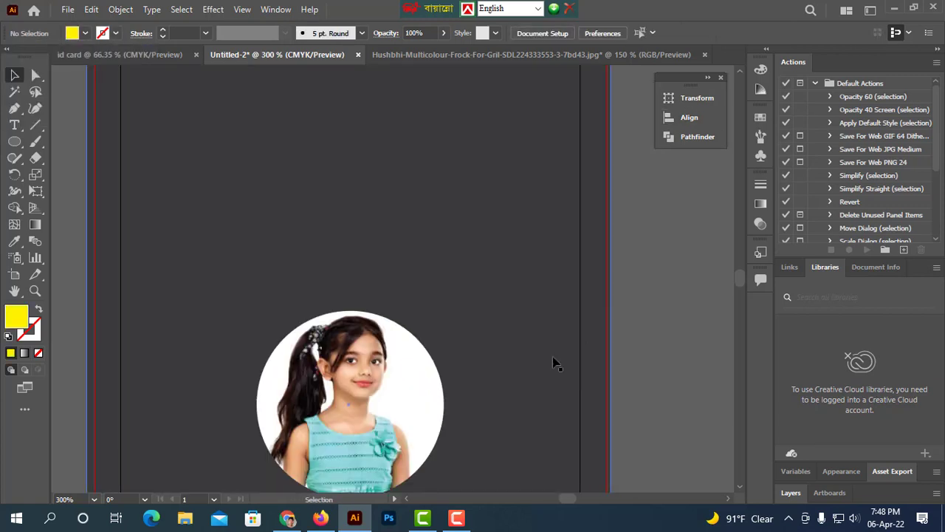
pyautogui.moveTo(525, 370); pyautogui.dragTo(576, 286)
pyautogui.scroll(-2, 569, 299)
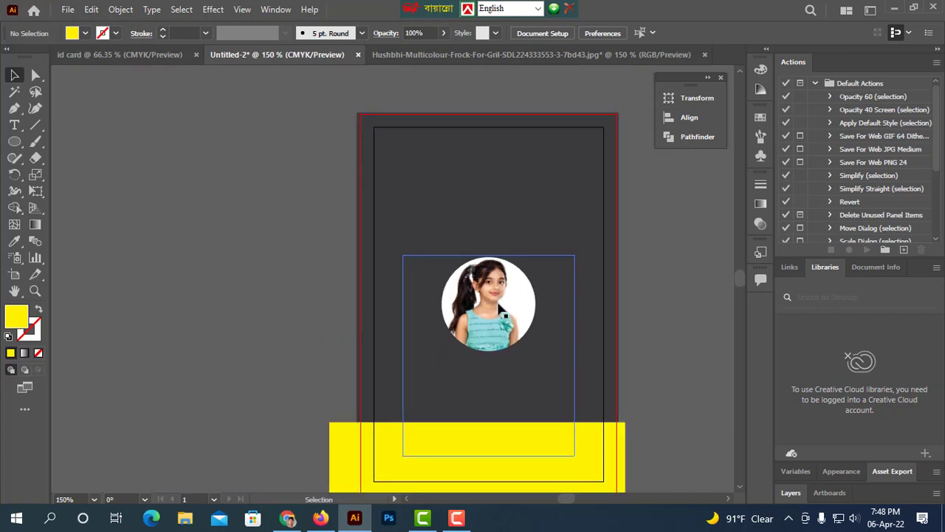
pyautogui.moveTo(499, 296); pyautogui.dragTo(505, 270)
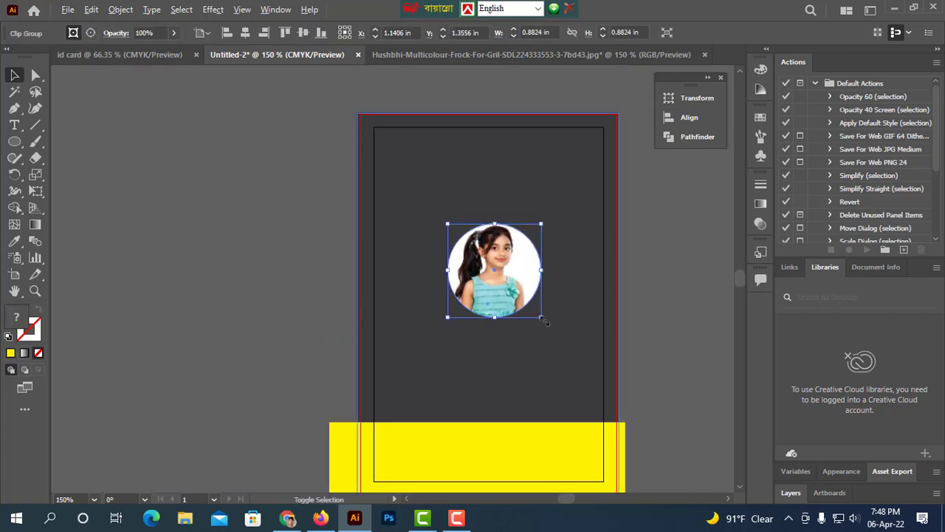
pyautogui.moveTo(544, 320); pyautogui.dragTo(530, 306)
pyautogui.click(672, 308)
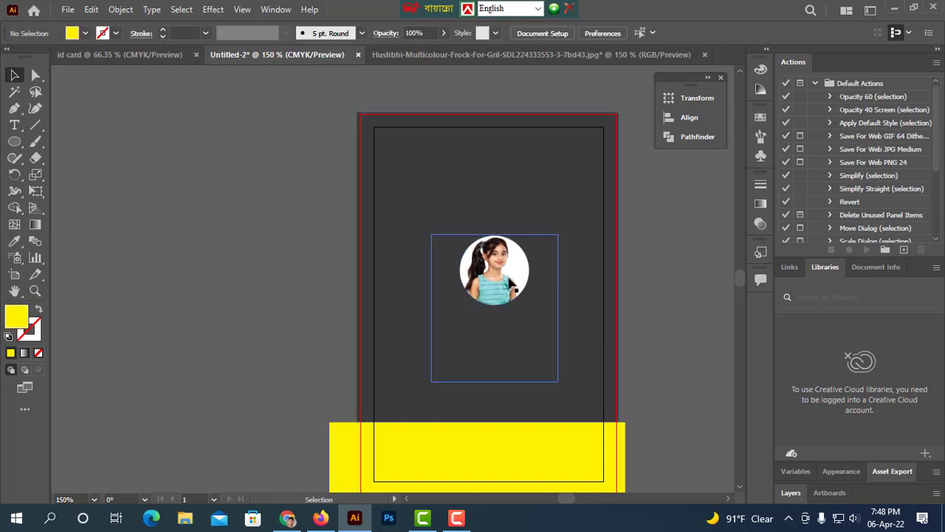
pyautogui.click(510, 283)
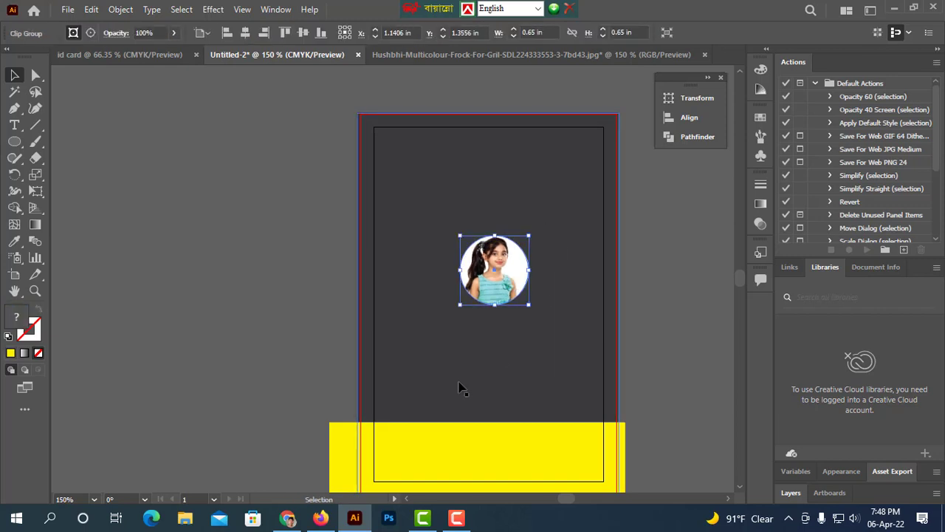
pyautogui.moveTo(515, 288); pyautogui.dragTo(514, 281)
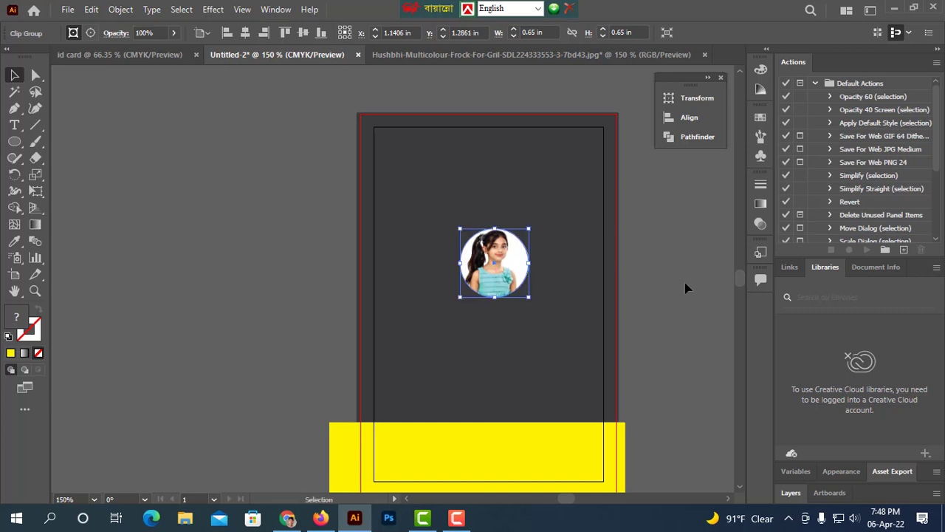
pyautogui.click(686, 285)
# Draw two overlapping yellow squares with the Polygon tool beside the artboard and select them.
pyautogui.rightClick(15, 145)
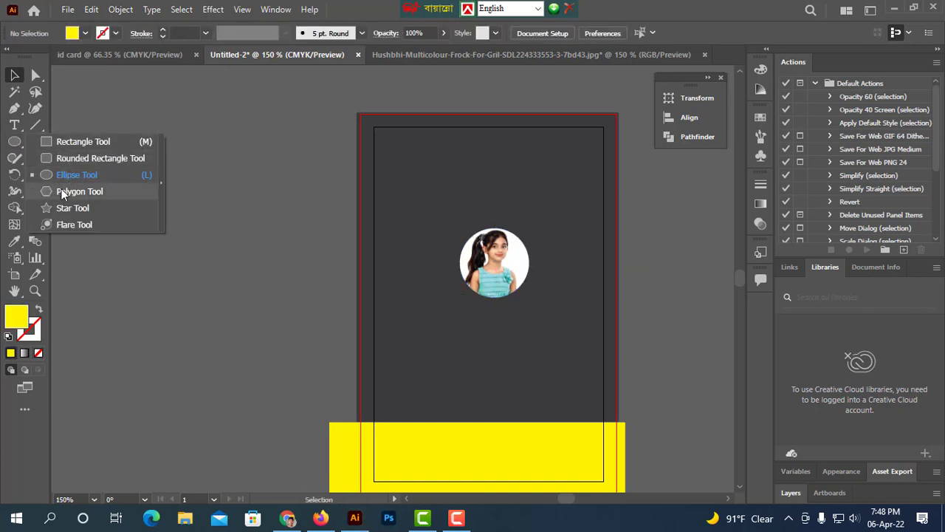
pyautogui.click(63, 192)
pyautogui.moveTo(126, 135); pyautogui.dragTo(153, 166)
pyautogui.press('Down')
pyautogui.press('Down')
pyautogui.click(14, 75)
pyautogui.moveTo(193, 244); pyautogui.dragTo(126, 131)
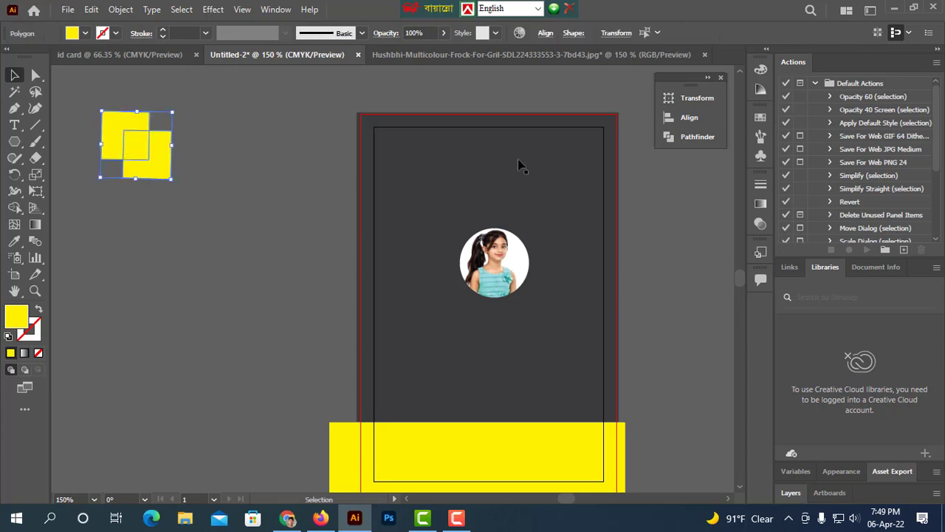
pyautogui.click(672, 137)
pyautogui.click(589, 164)
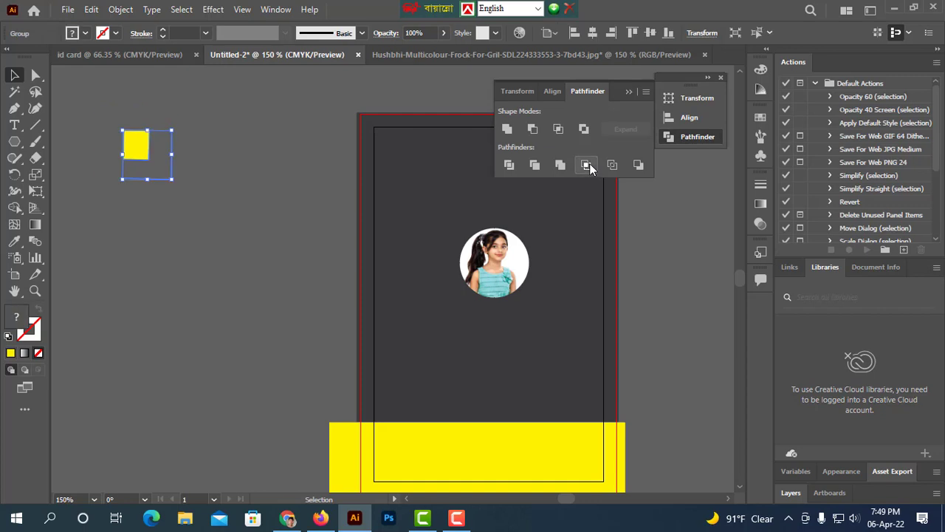
pyautogui.hotkey('ctrl', 'z')
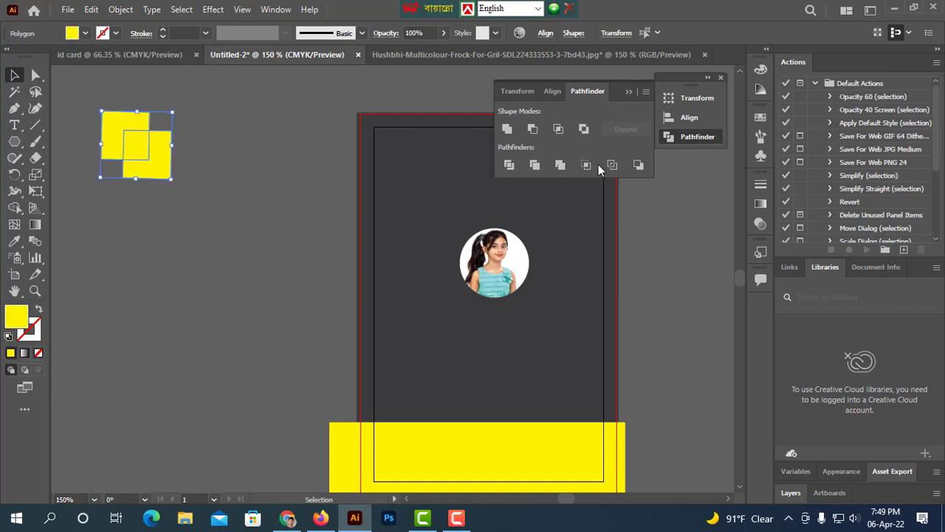
pyautogui.click(610, 164)
pyautogui.hotkey('ctrl', 'z')
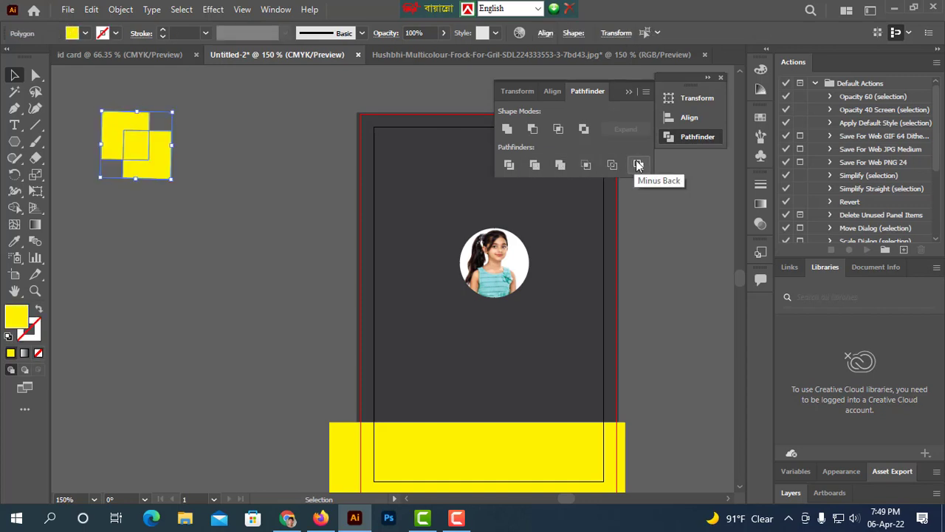
pyautogui.click(638, 164)
pyautogui.hotkey('ctrl', 'z')
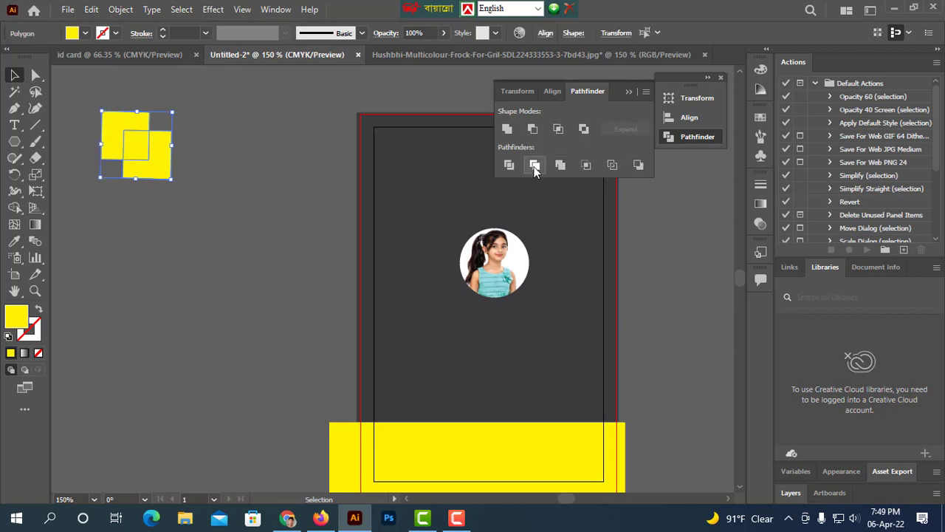
pyautogui.click(535, 165)
pyautogui.hotkey('ctrl', 'z')
# Combine the squares with Exclude and move the resulting shape above the photo.
pyautogui.click(583, 129)
pyautogui.click(205, 182)
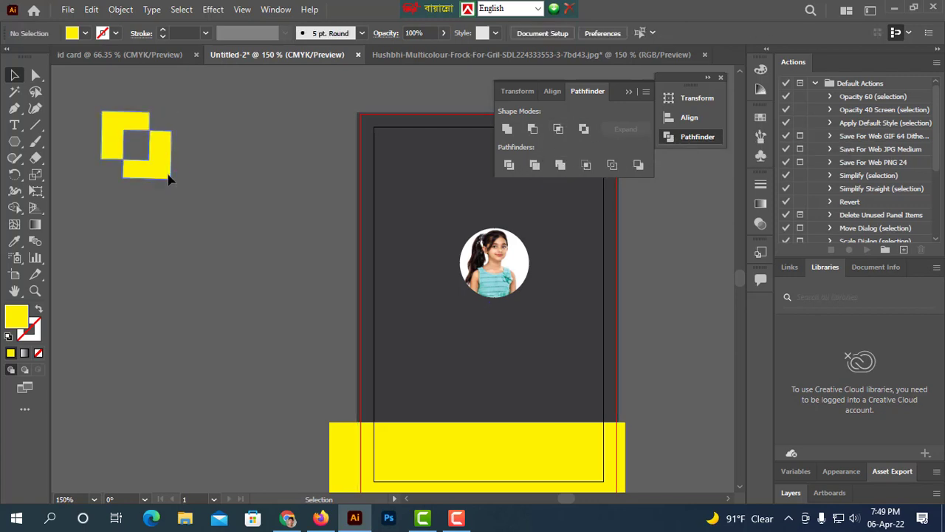
pyautogui.moveTo(167, 177); pyautogui.dragTo(524, 214)
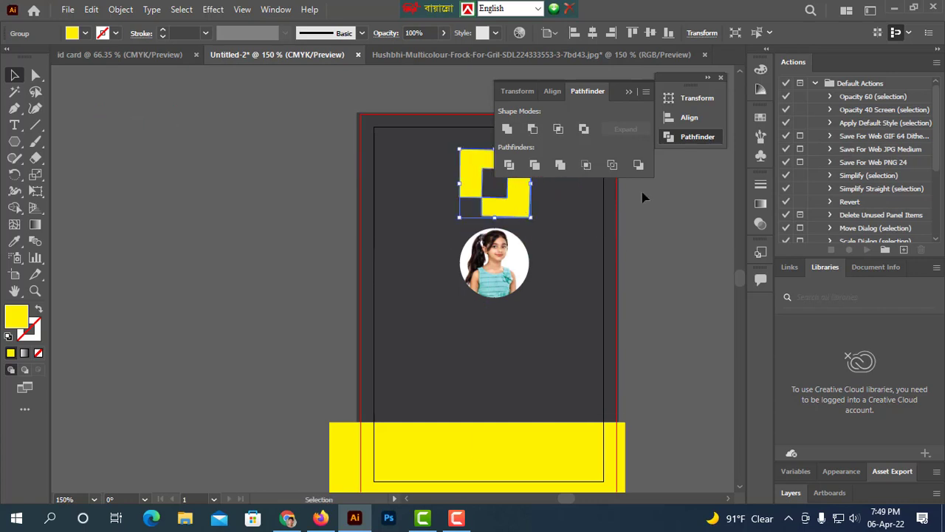
pyautogui.click(628, 92)
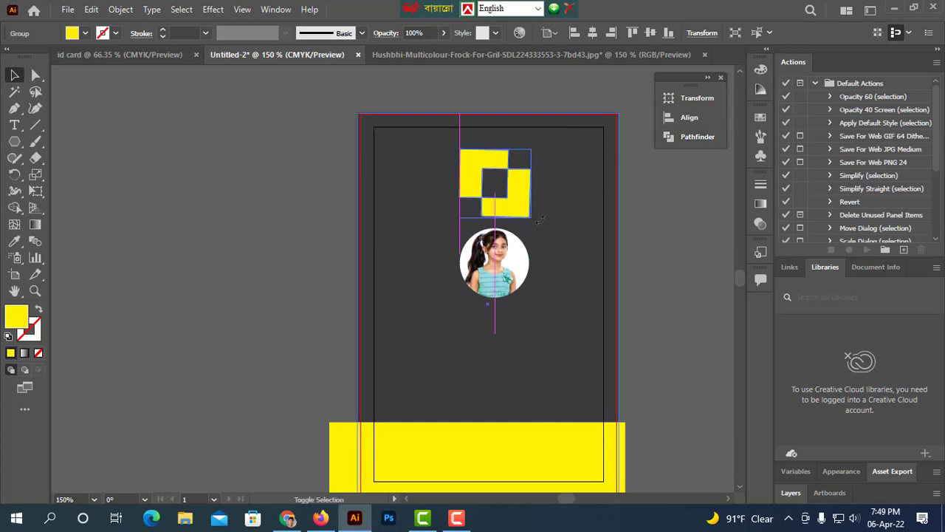
# Rotate the shape 45° into a diamond.
pyautogui.moveTo(540, 219); pyautogui.dragTo(523, 184)
pyautogui.click(599, 263)
pyautogui.click(514, 205)
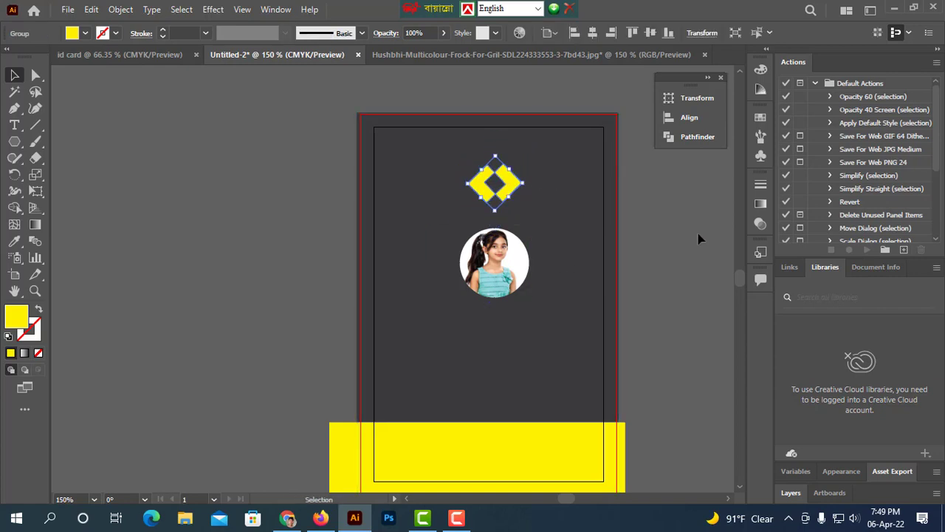
# Move the photo slightly lower on the card.
pyautogui.click(700, 238)
pyautogui.moveTo(505, 270); pyautogui.dragTo(505, 281)
pyautogui.click(671, 300)
# Align the diamond shape to the artboard's vertical centre.
pyautogui.click(505, 192)
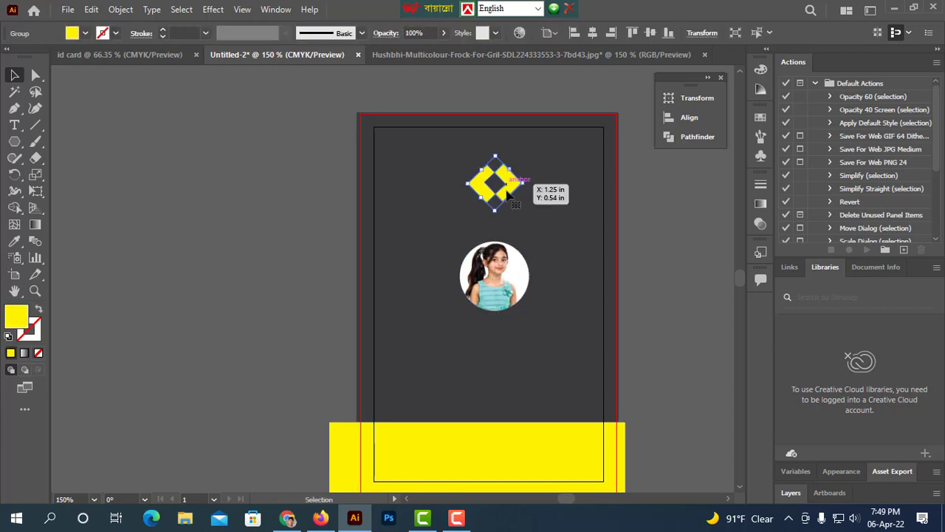
pyautogui.click(653, 33)
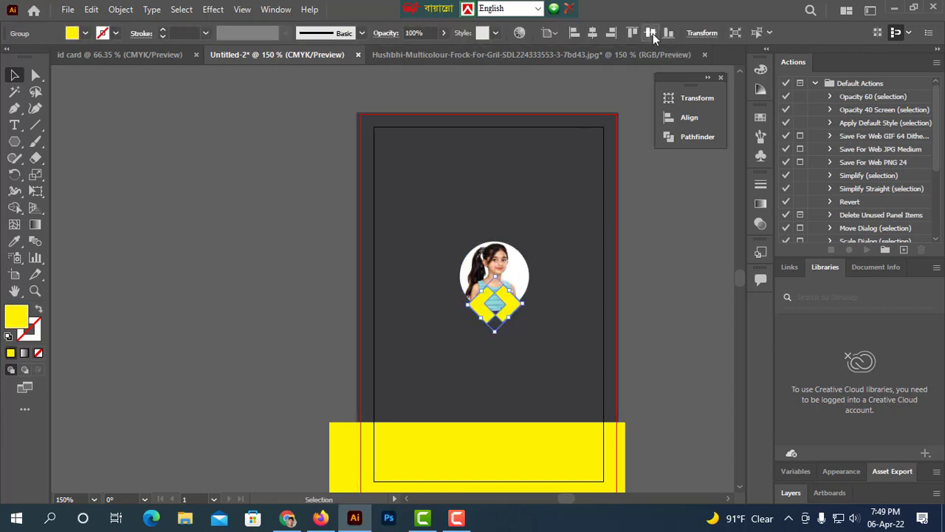
# Undo the vertical alignment and centre the diamond horizontally on the artboard instead.
pyautogui.hotkey('ctrl', 'z')
pyautogui.click(593, 33)
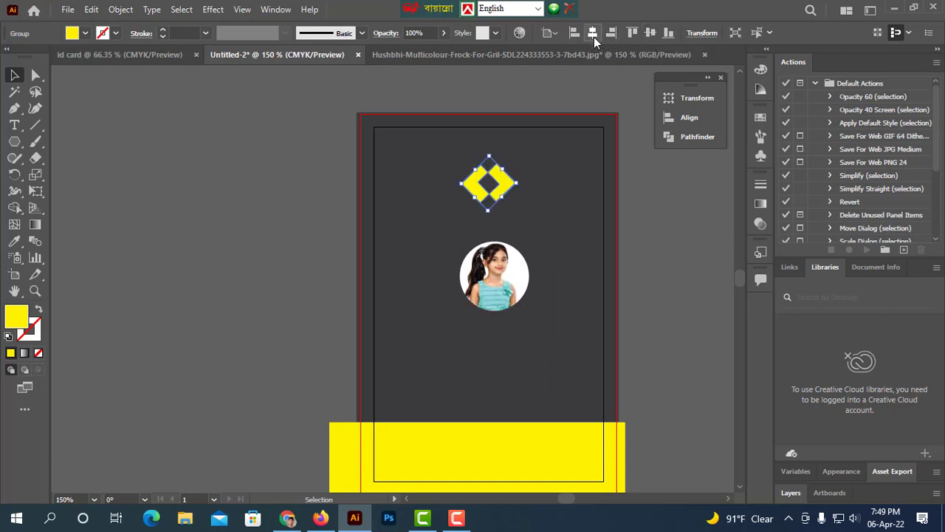
# Centre the circular photo horizontally on the artboard.
pyautogui.click(690, 264)
pyautogui.click(502, 274)
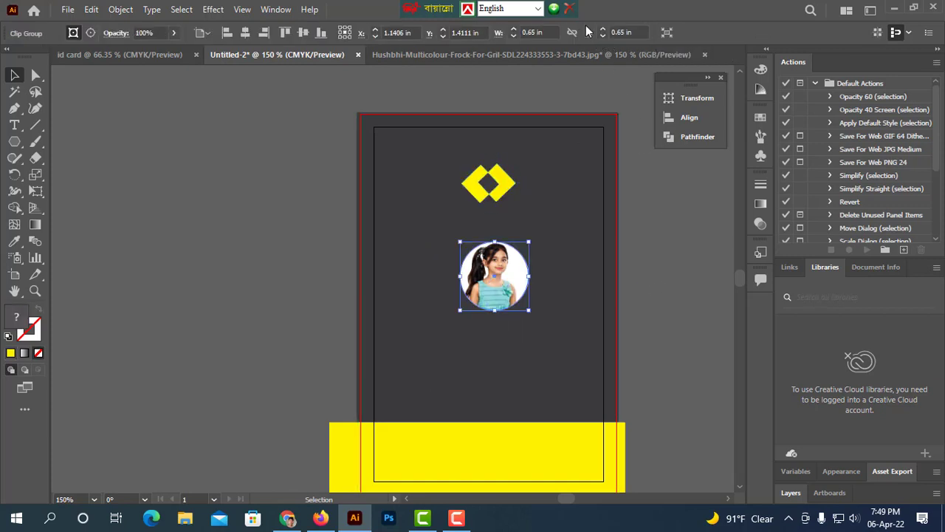
pyautogui.click(678, 126)
pyautogui.click(525, 128)
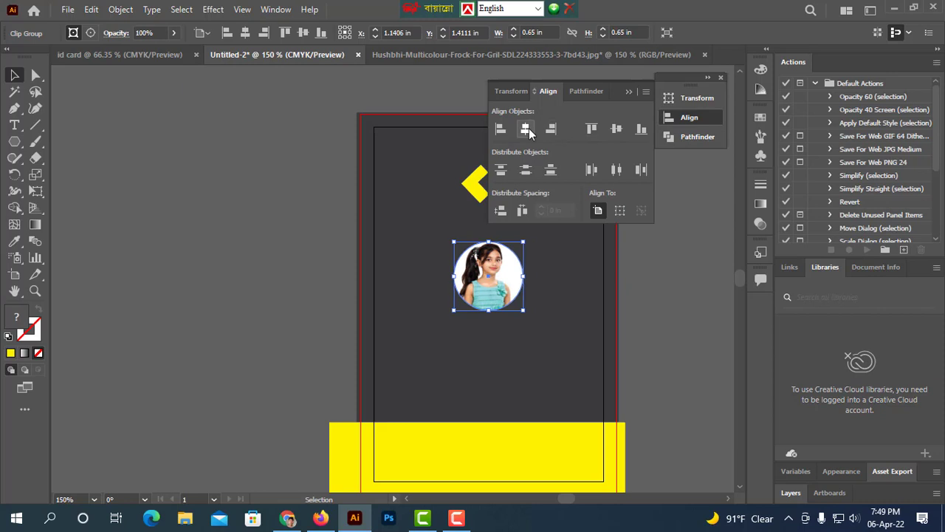
pyautogui.click(660, 278)
pyautogui.click(629, 91)
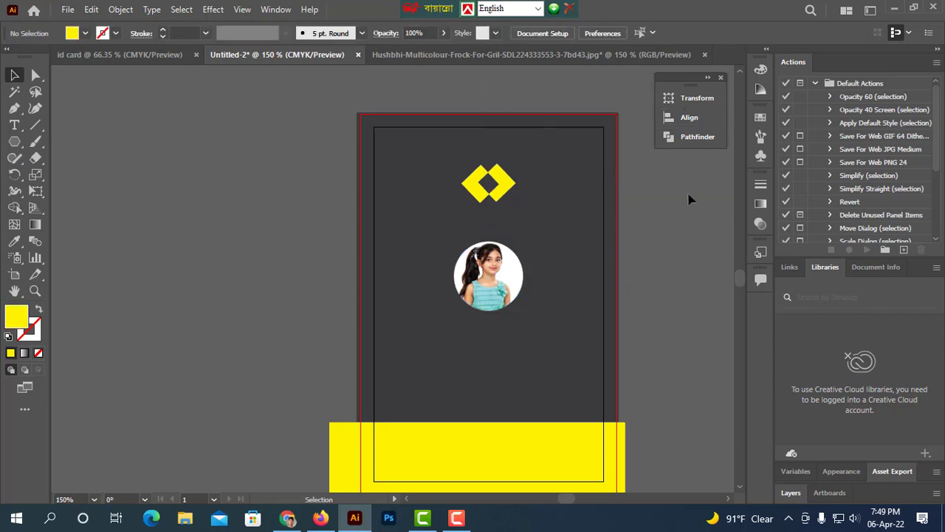
# Draw a small wide rectangle near the top of the card, above the diamond.
pyautogui.rightClick(14, 131)
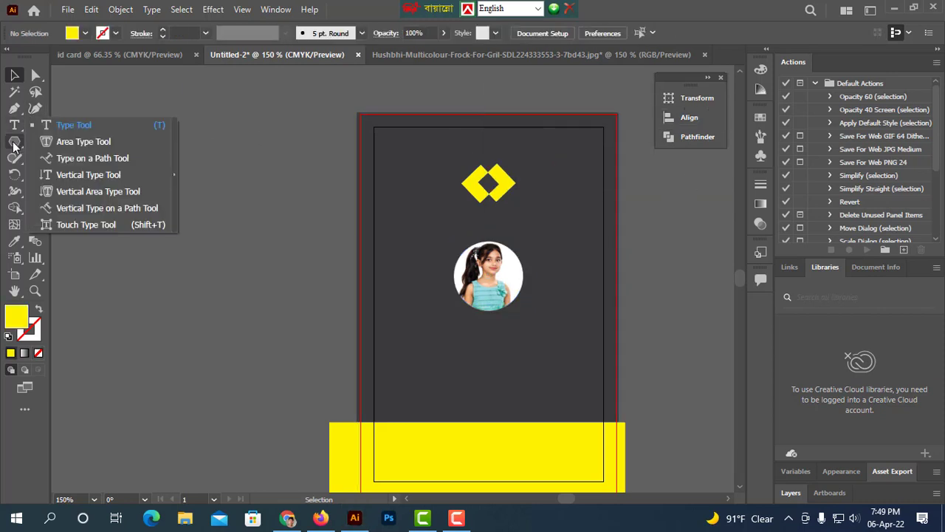
pyautogui.rightClick(15, 141)
pyautogui.click(65, 143)
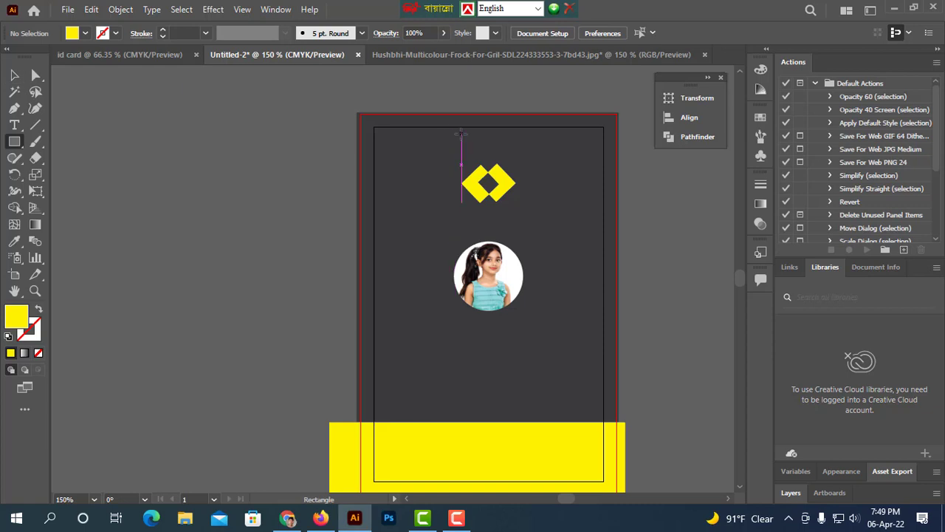
pyautogui.moveTo(461, 134)
pyautogui.mouseDown()
pyautogui.moveTo(519, 146)
pyautogui.moveTo(530, 270)
pyautogui.mouseUp()
pyautogui.scroll(3, 554, 181)
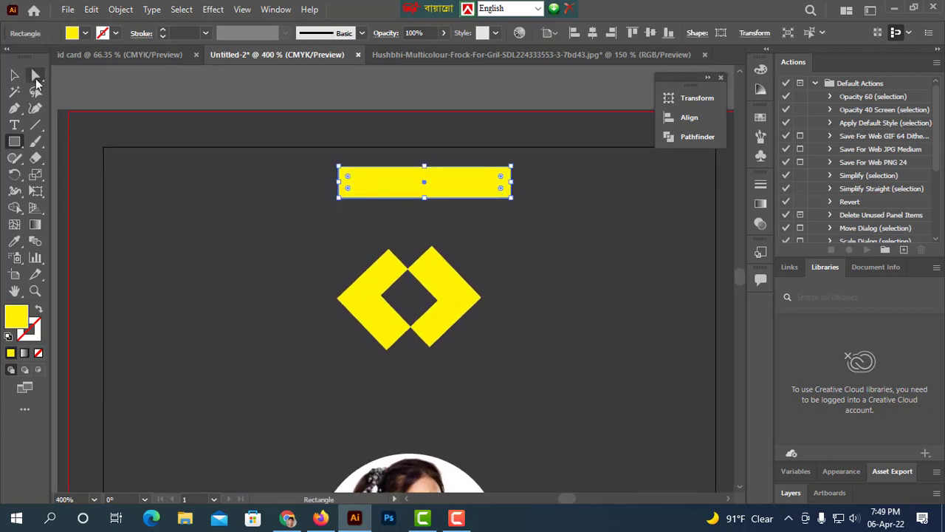
# Round the rectangle's corners fully so it becomes a pill shape.
pyautogui.click(36, 77)
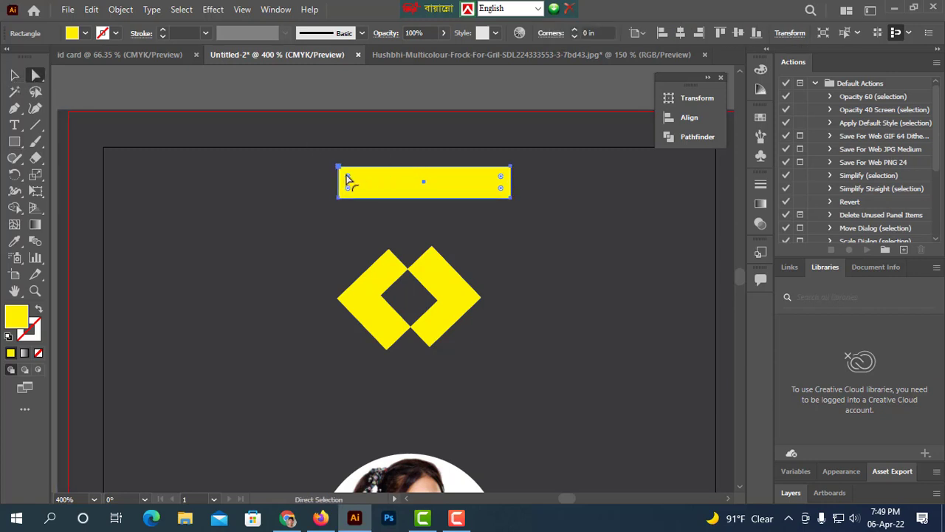
pyautogui.moveTo(347, 180); pyautogui.dragTo(396, 182)
pyautogui.click(16, 77)
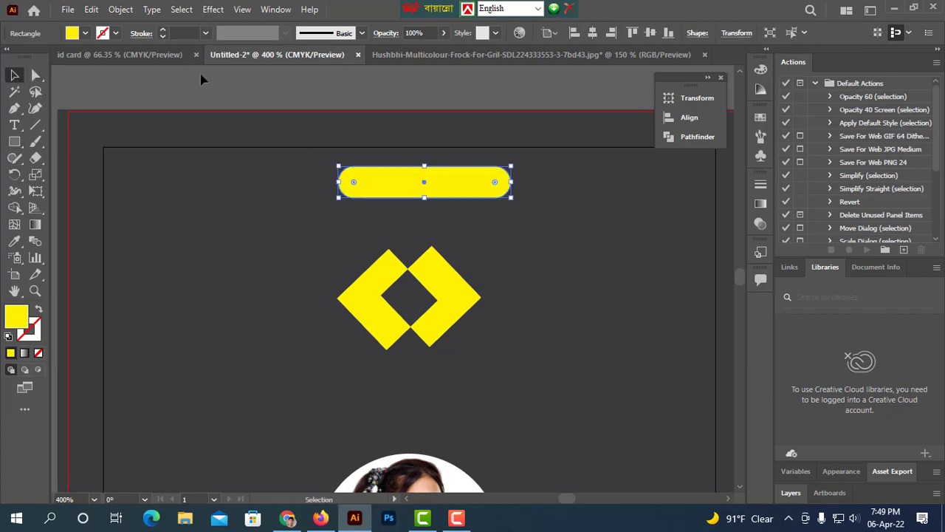
# Duplicate the pill as a slightly larger copy scaled around the same centre.
pyautogui.click(448, 142)
pyautogui.press('a')
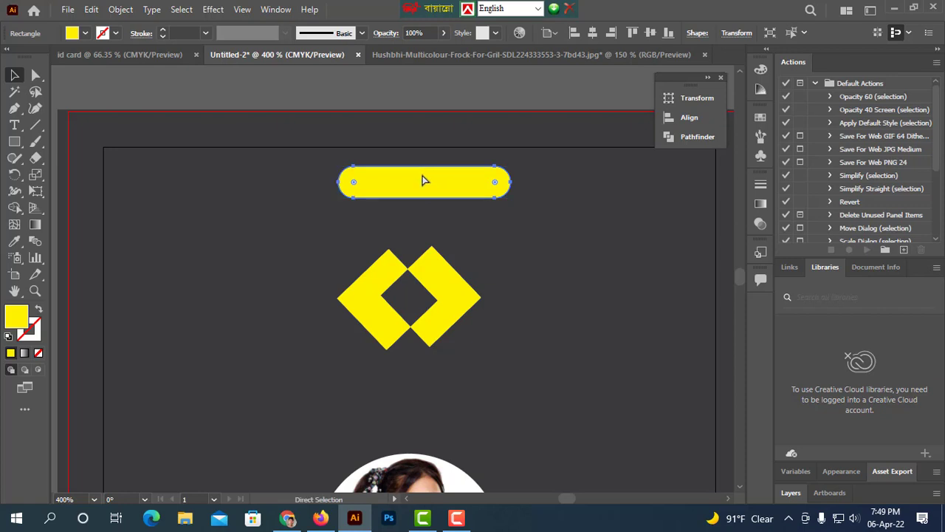
pyautogui.press('ctrl')
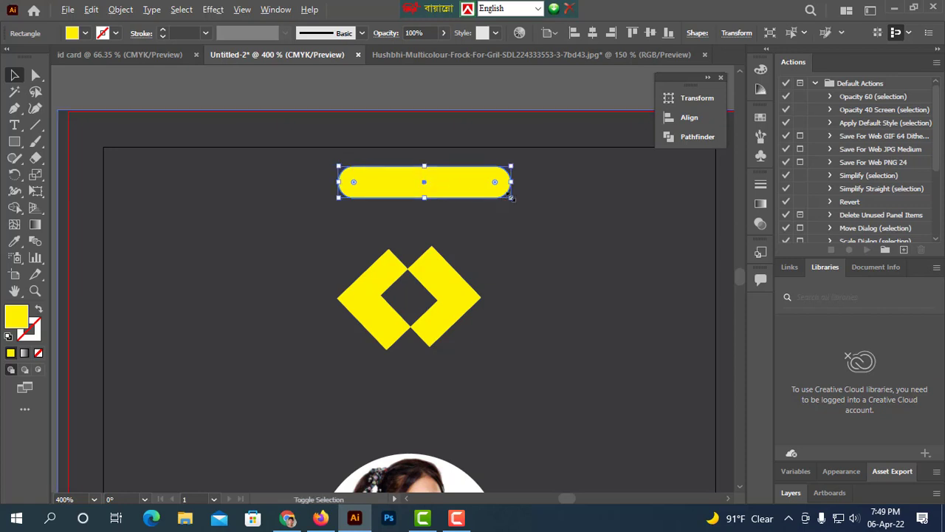
pyautogui.moveTo(511, 198); pyautogui.dragTo(523, 201)
# Fill the larger pill brown and send it backward behind the yellow pill.
pyautogui.click(86, 34)
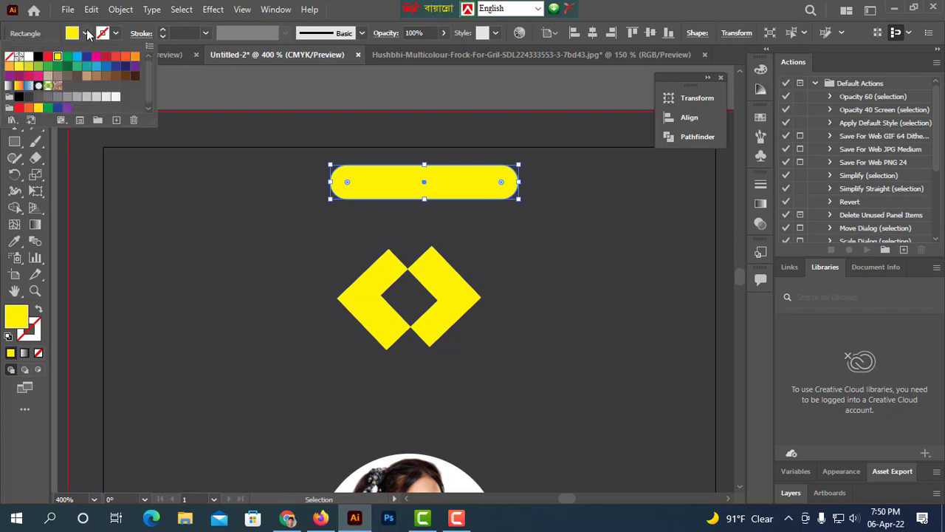
pyautogui.click(101, 76)
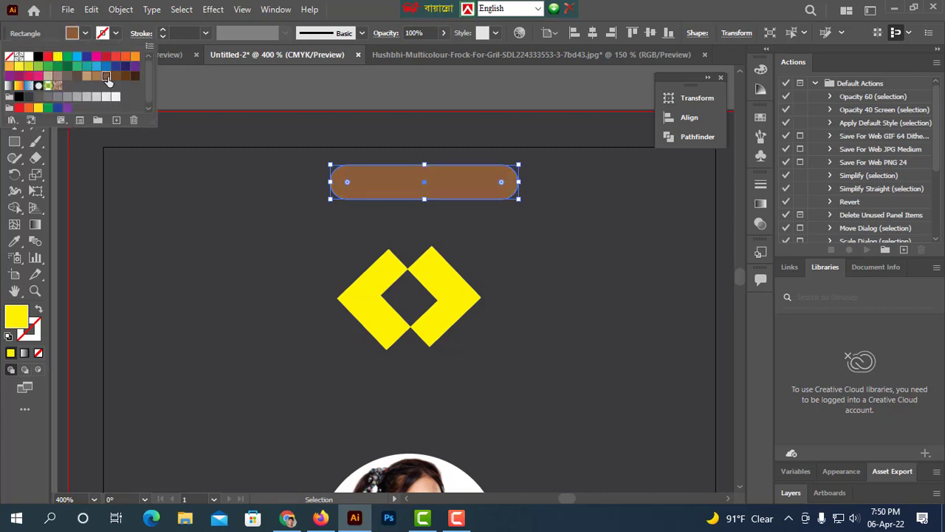
pyautogui.click(255, 76)
pyautogui.click(255, 75)
pyautogui.rightClick(370, 179)
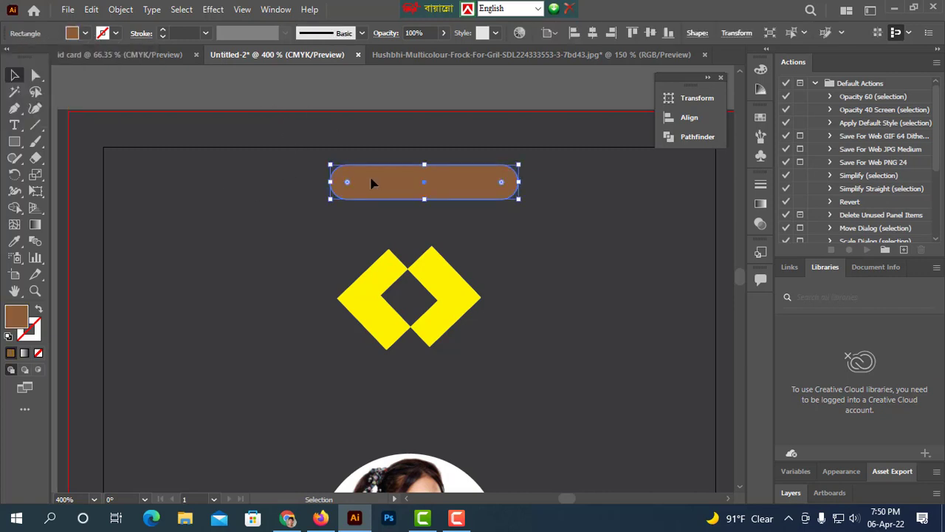
pyautogui.moveTo(441, 430)
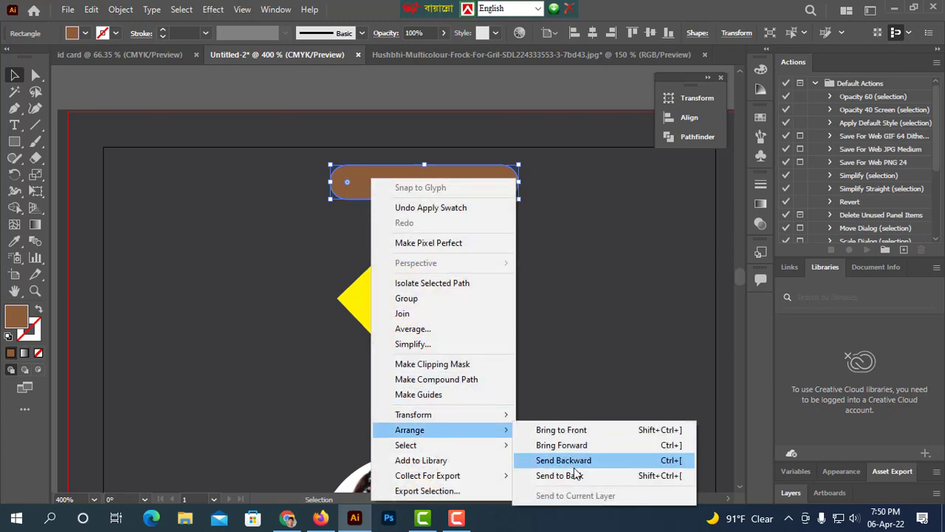
pyautogui.click(567, 444)
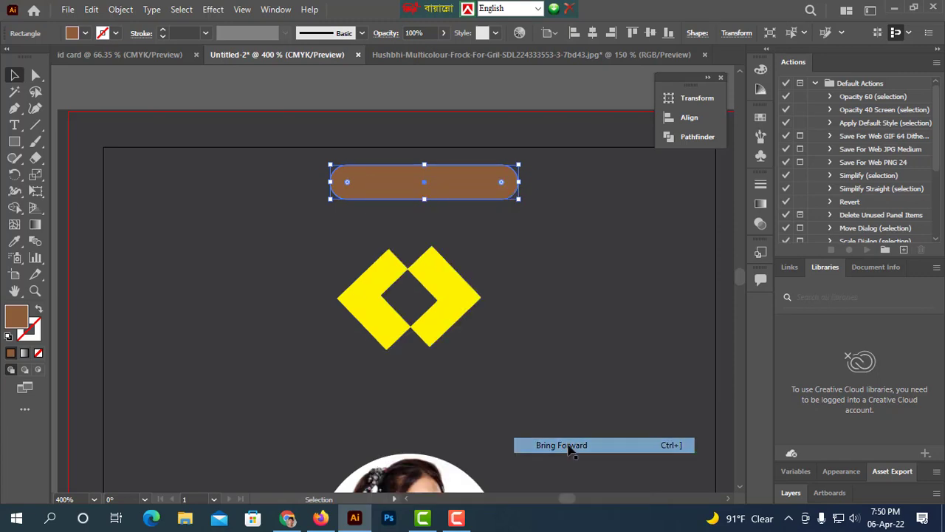
pyautogui.click(587, 305)
pyautogui.rightClick(471, 181)
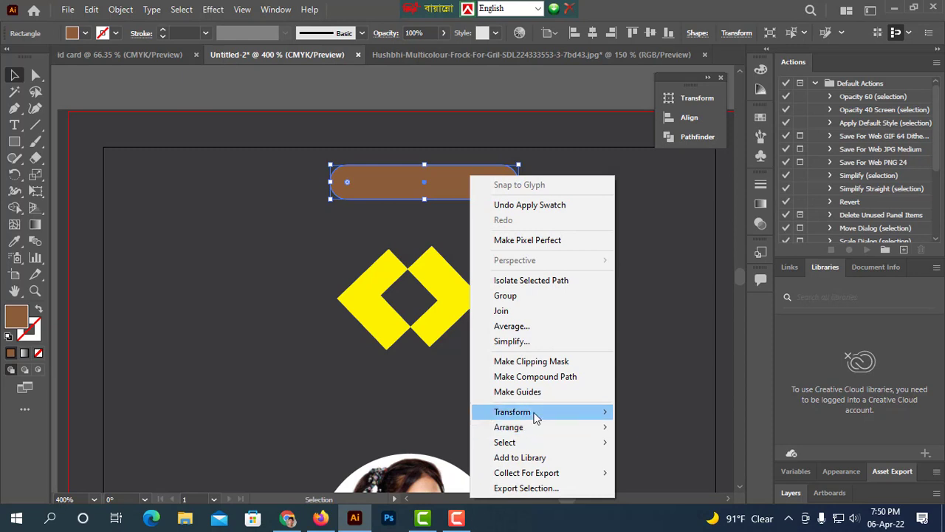
pyautogui.moveTo(532, 427)
pyautogui.click(662, 457)
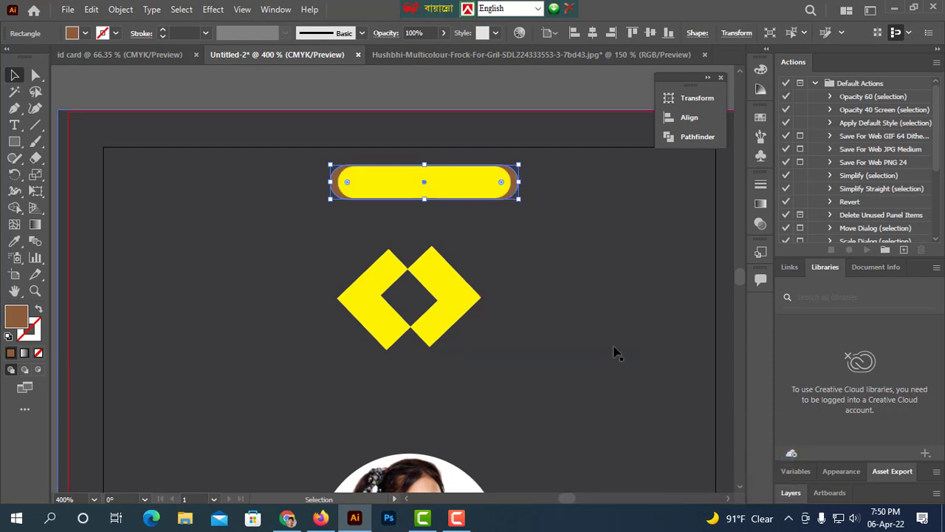
pyautogui.click(616, 351)
# Change the outer pill's fill to a lighter brown swatch.
pyautogui.click(524, 191)
pyautogui.click(85, 33)
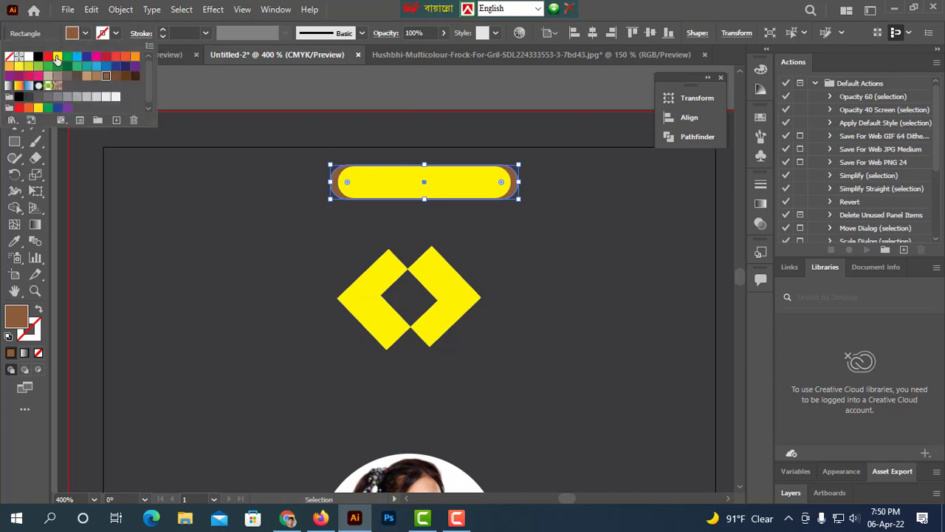
pyautogui.click(96, 75)
pyautogui.click(336, 98)
# Fill the inner pill with the brown swatch.
pyautogui.click(406, 187)
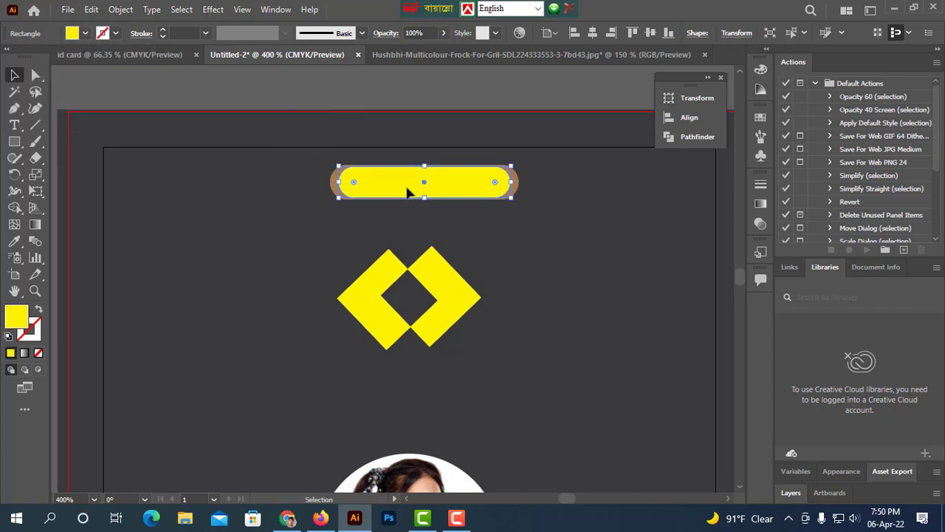
pyautogui.click(86, 34)
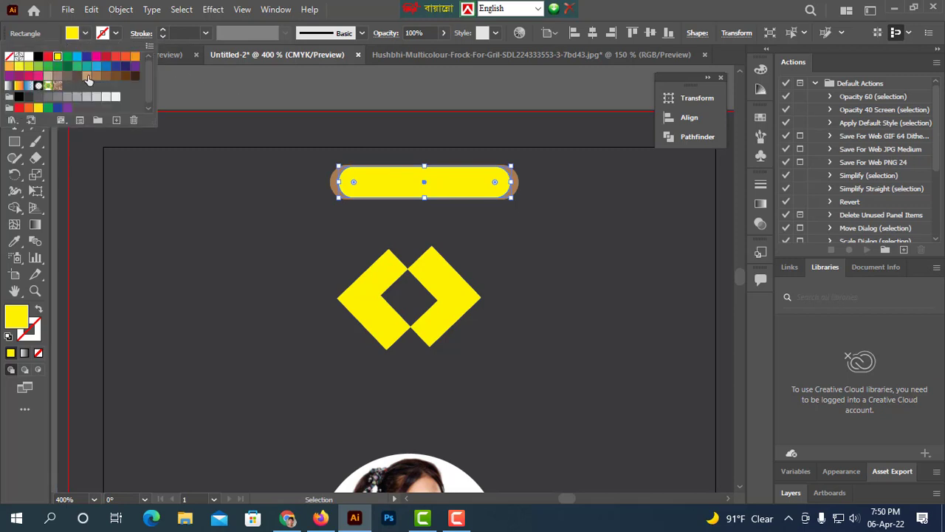
pyautogui.click(97, 76)
pyautogui.click(334, 76)
pyautogui.click(477, 122)
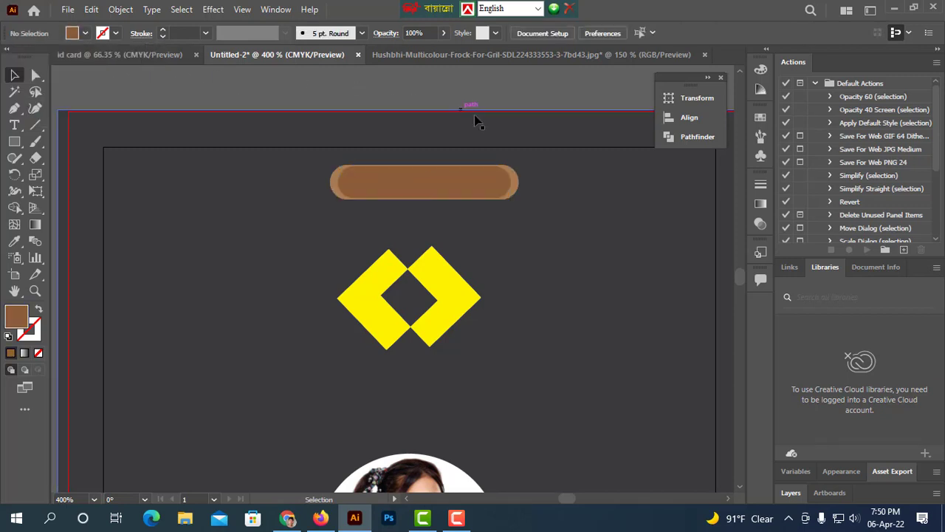
# Delete the larger outer pill, keeping only the brown pill.
pyautogui.click(546, 235)
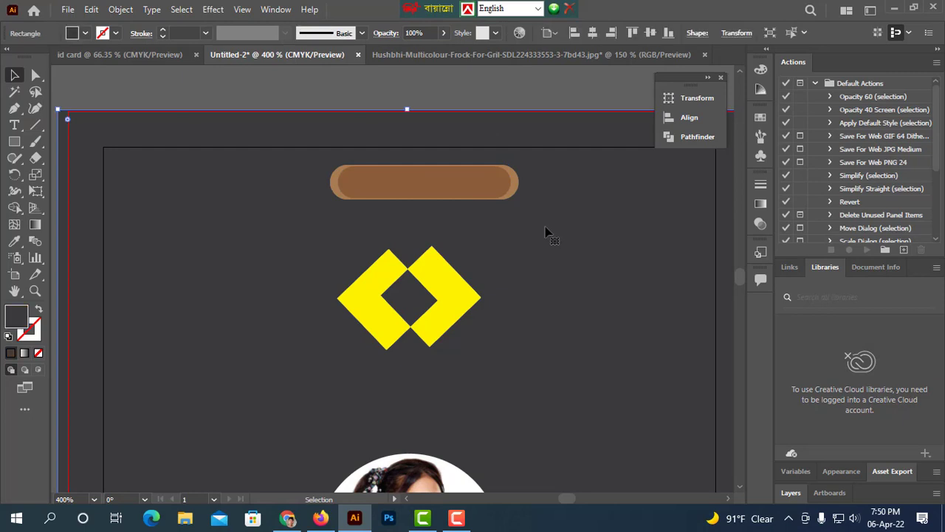
pyautogui.click(516, 186)
pyautogui.press('Delete')
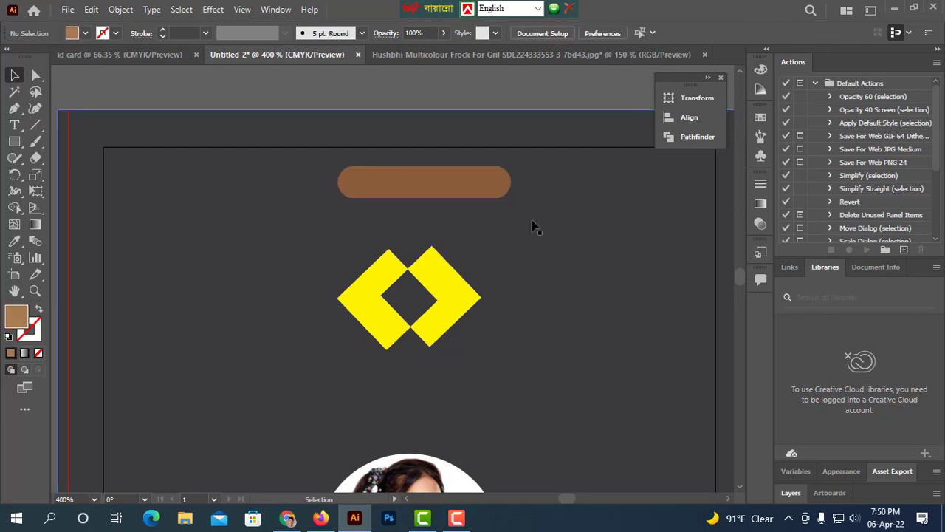
# Move the photo slightly up on the card.
pyautogui.hotkey('ctrl', '1')
pyautogui.click(547, 216)
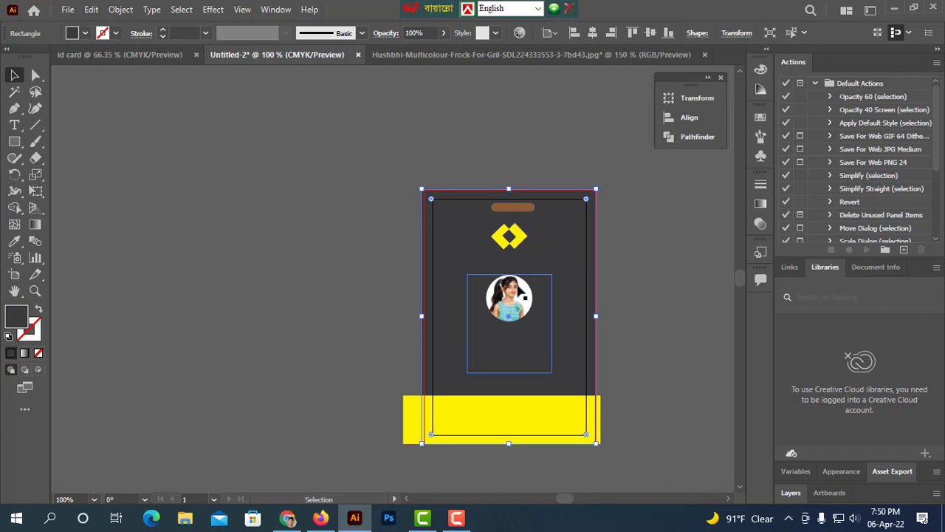
pyautogui.moveTo(522, 319); pyautogui.dragTo(527, 311)
# Select the pill, diamond and photo and centre them horizontally on each other.
pyautogui.click(519, 217)
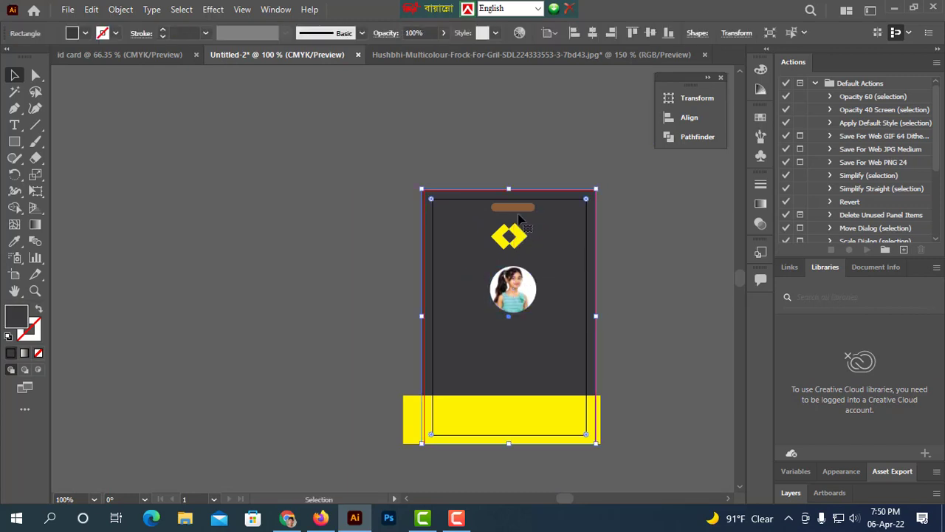
pyautogui.keyDown('shift'); pyautogui.click(519, 220); pyautogui.keyUp('shift')
pyautogui.keyDown('shift'); pyautogui.click(515, 208); pyautogui.keyUp('shift')
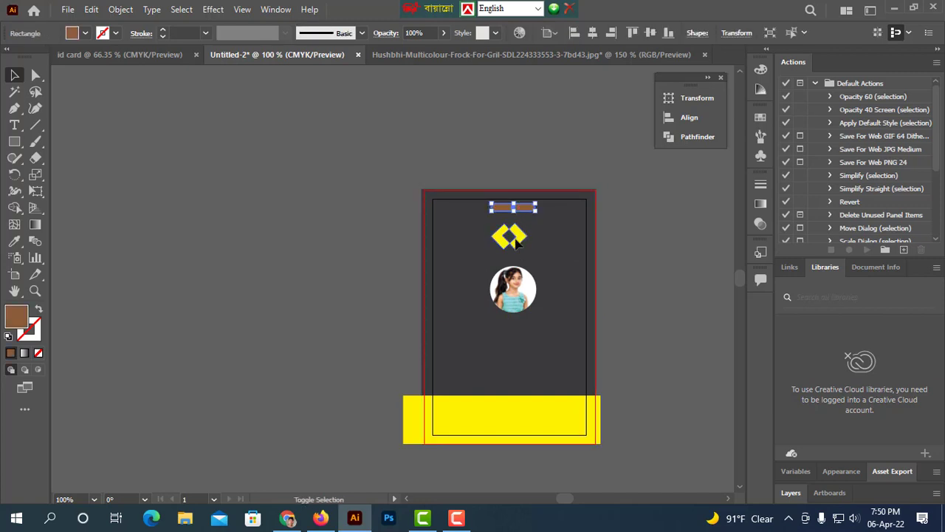
pyautogui.keyDown('shift'); pyautogui.click(521, 287); pyautogui.keyUp('shift')
pyautogui.keyDown('shift'); pyautogui.click(510, 236); pyautogui.keyUp('shift')
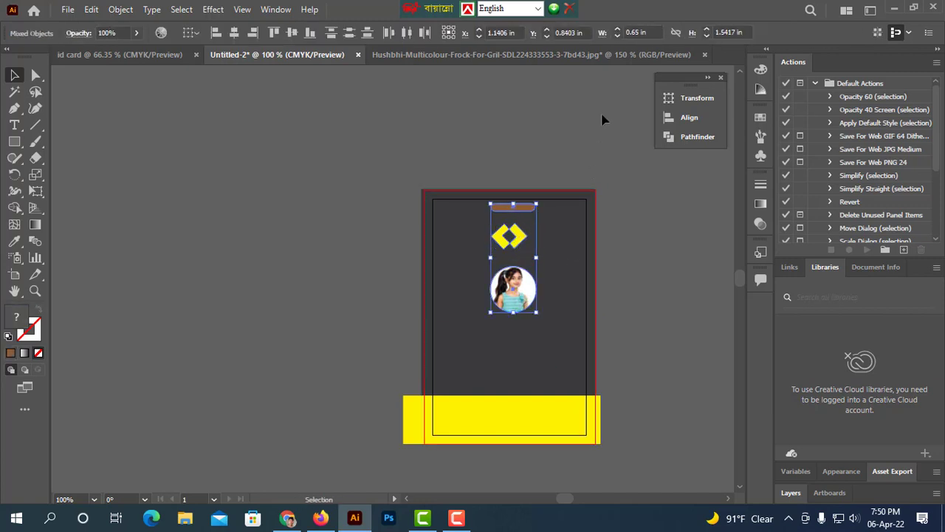
pyautogui.click(686, 118)
pyautogui.click(521, 134)
pyautogui.click(636, 303)
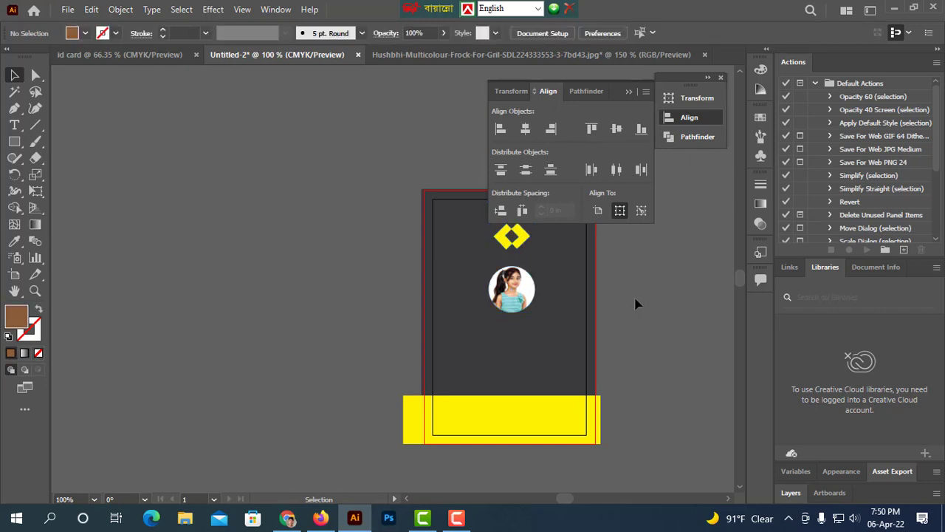
pyautogui.click(628, 91)
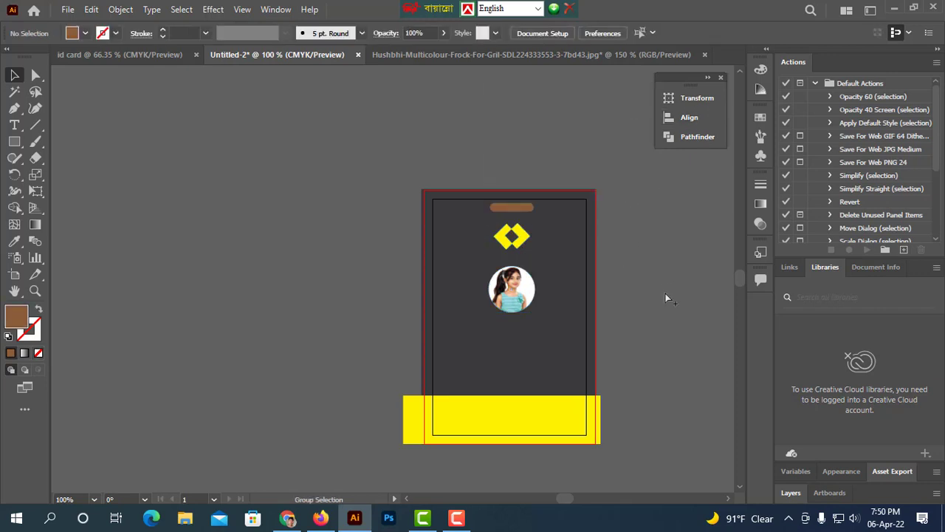
# Add a text line reading YOUR NAME below the photo.
pyautogui.scroll(3, 665, 294)
pyautogui.moveTo(585, 275); pyautogui.dragTo(698, 304)
pyautogui.click(399, 208)
pyautogui.scroll(-5, 495, 273)
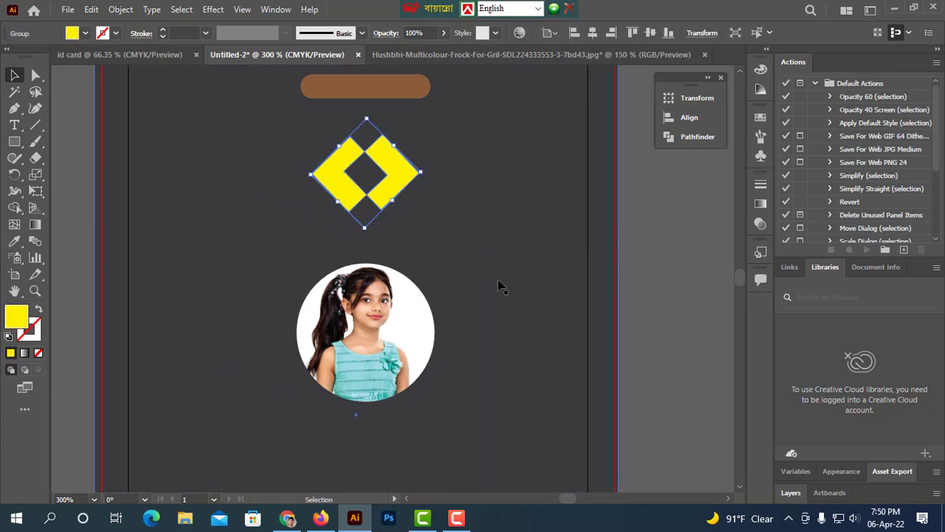
pyautogui.scroll(-5, 484, 245)
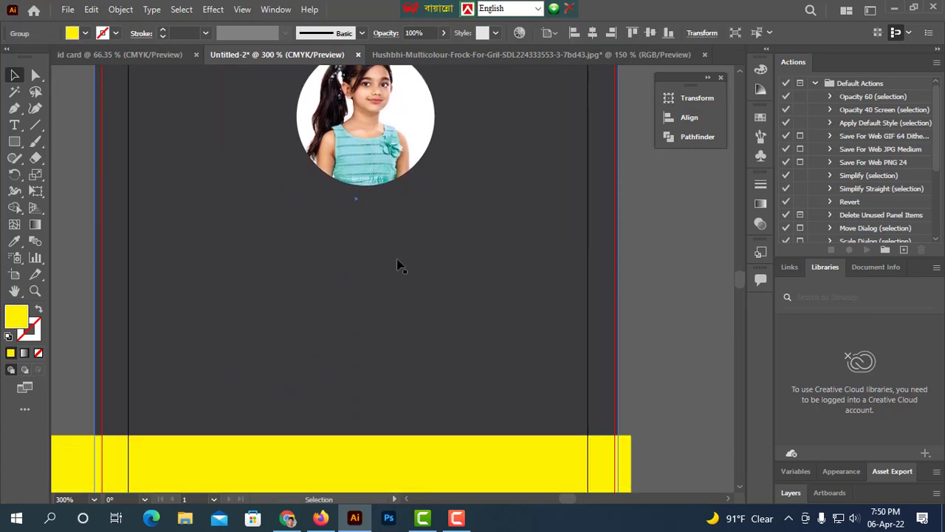
pyautogui.click(14, 124)
pyautogui.click(291, 232)
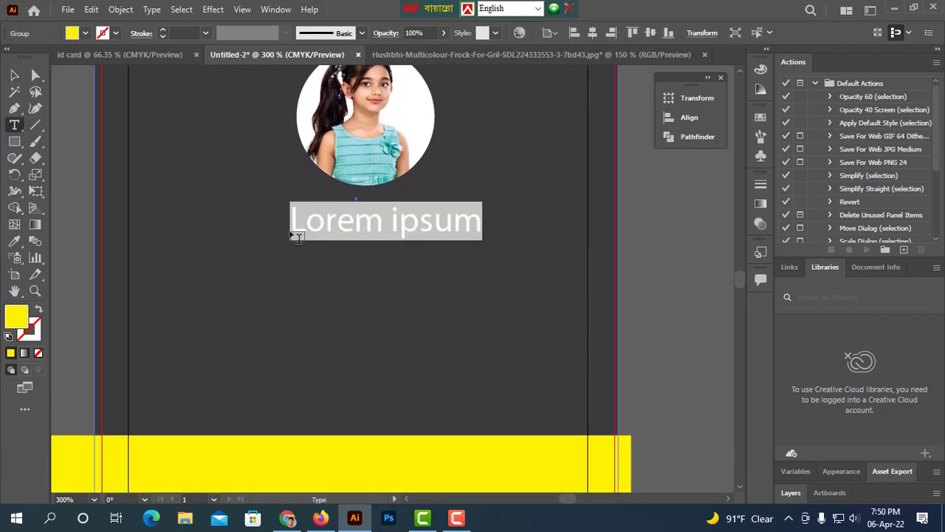
pyautogui.write('YOUR ')
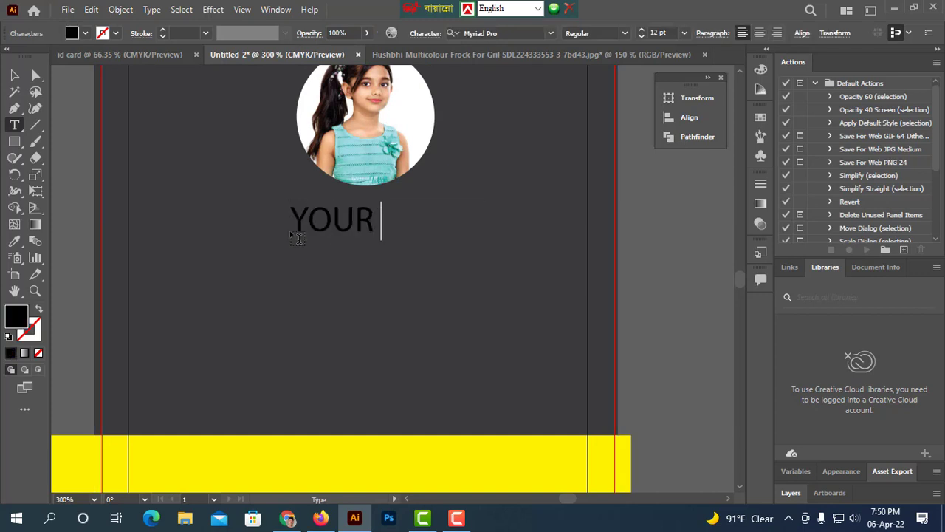
pyautogui.write('NAME')
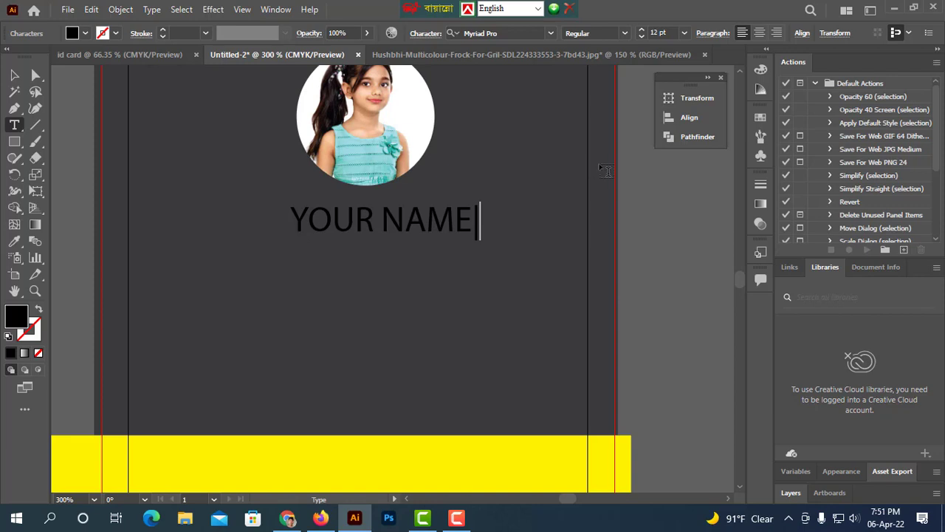
# Finish editing the YOUR NAME text and set its fill colour to white.
pyautogui.press('BackSpace')
pyautogui.click(14, 75)
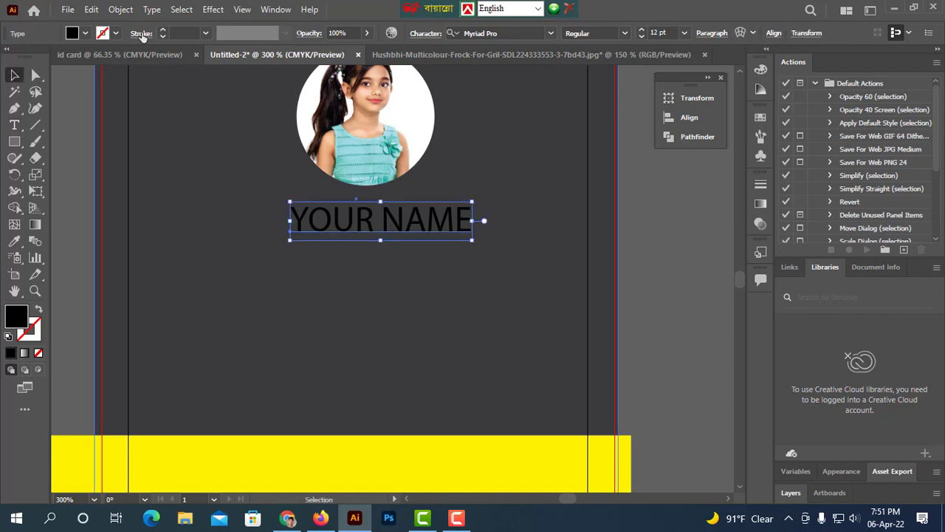
pyautogui.click(86, 33)
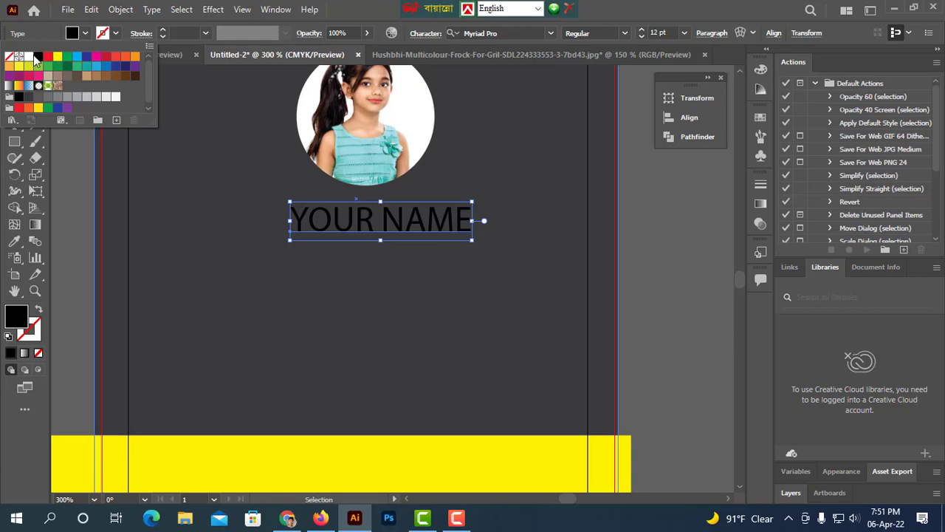
pyautogui.click(28, 57)
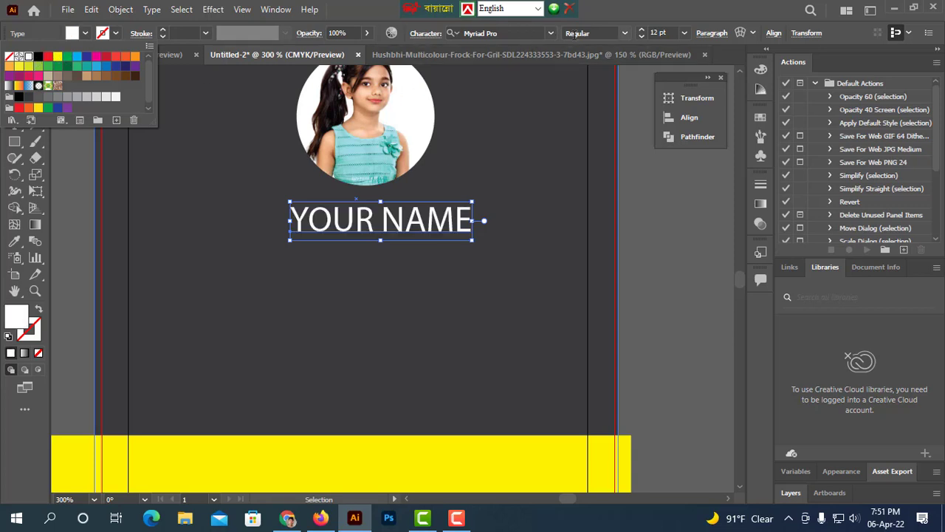
# Change the name text's font to Arial Rounded MT Bold and move it slightly down and left.
pyautogui.click(551, 33)
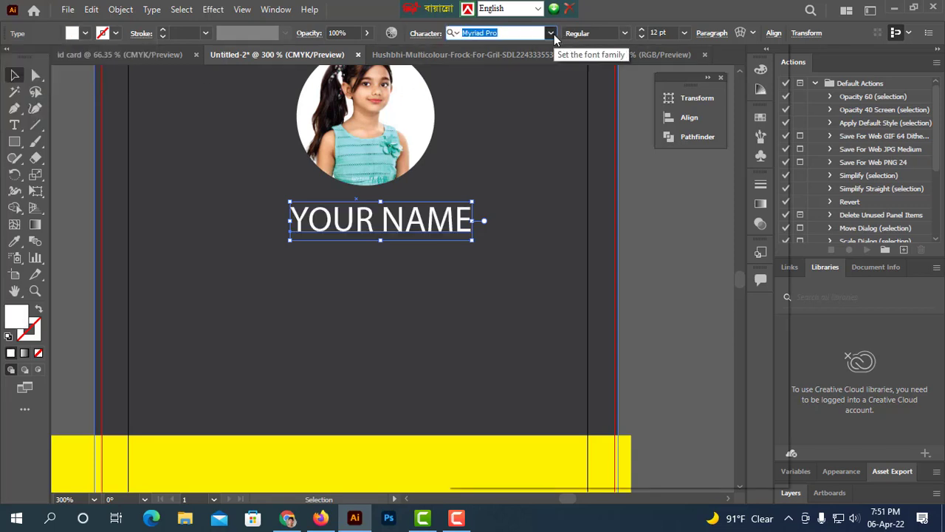
pyautogui.click(554, 34)
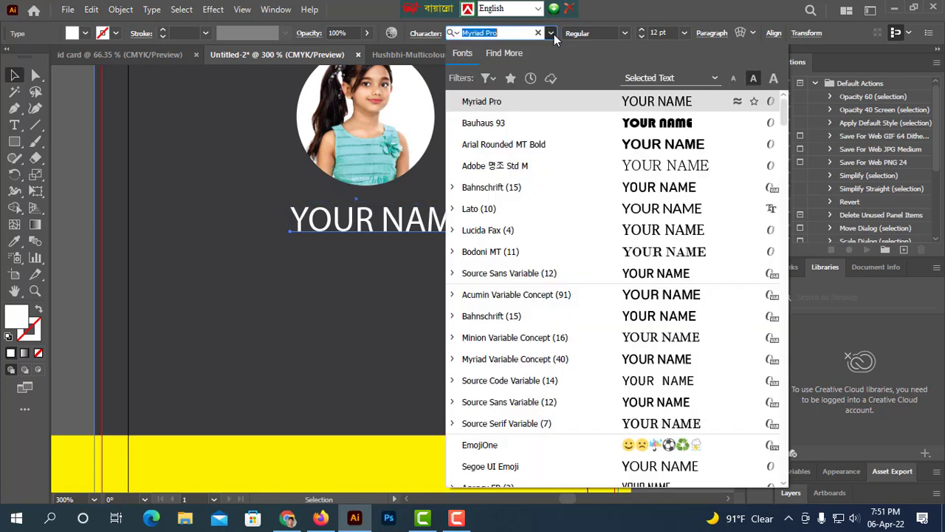
pyautogui.click(677, 150)
pyautogui.moveTo(446, 234); pyautogui.dragTo(411, 247)
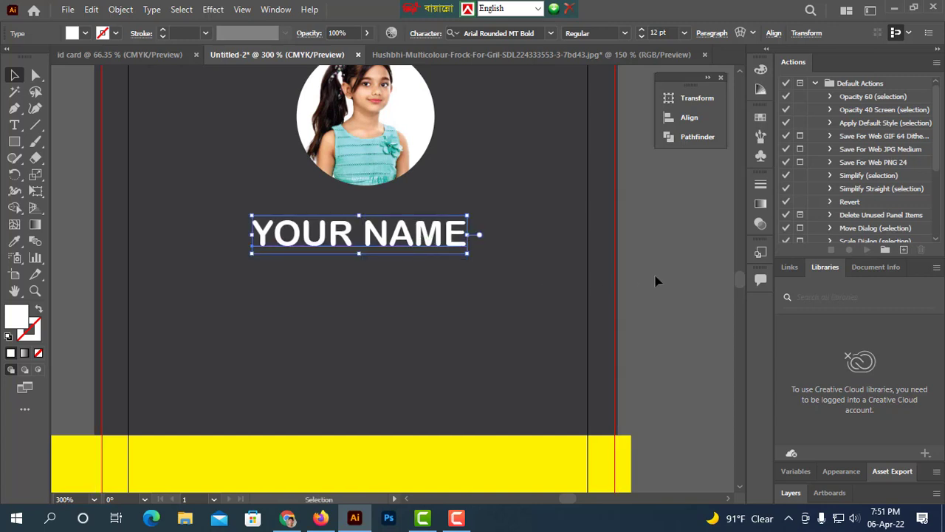
# Duplicate the name text downward to make three more copies beneath it.
pyautogui.click(557, 251)
pyautogui.click(405, 240)
pyautogui.moveTo(405, 240); pyautogui.dragTo(406, 389)
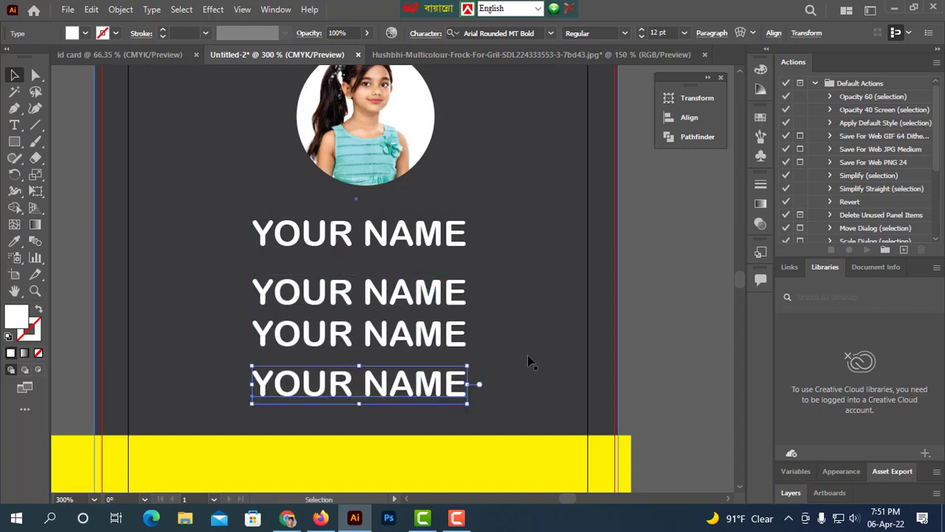
# Retype the second text copy so it reads Phone Number.
pyautogui.scroll(-2, 527, 357)
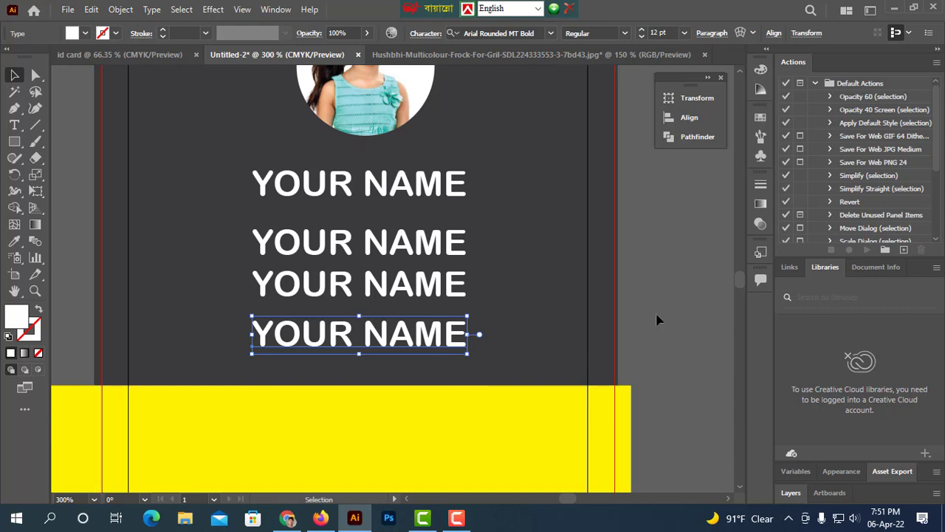
pyautogui.click(424, 249)
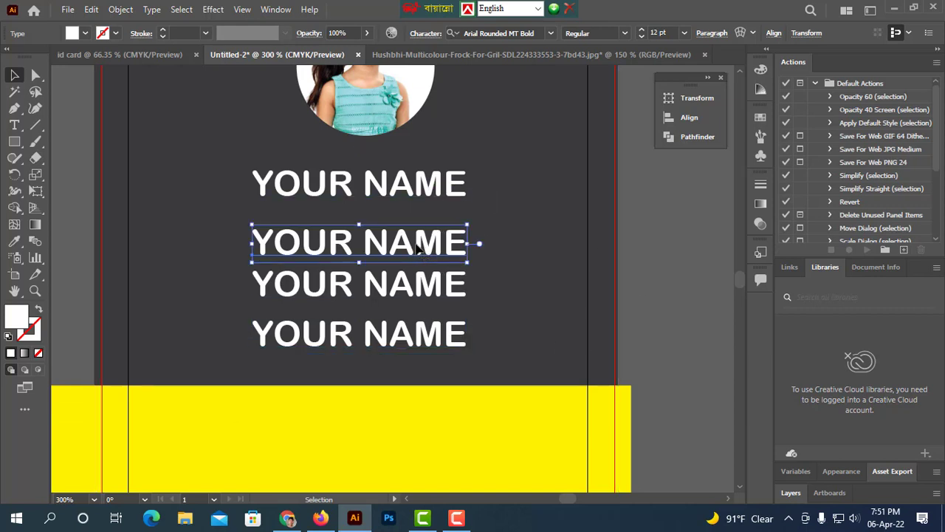
pyautogui.doubleClick(457, 249)
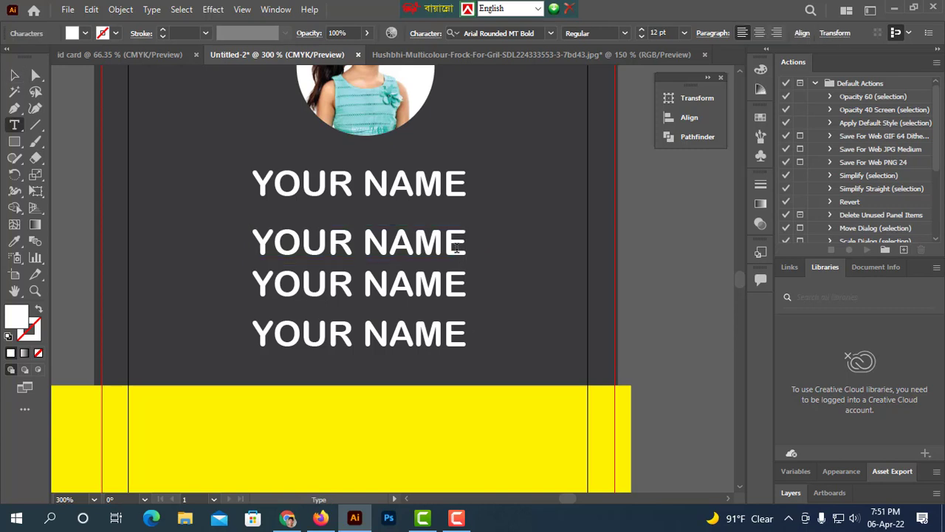
pyautogui.press('BackSpace')
pyautogui.press('BackSpace')
pyautogui.press('BackSpace')
pyautogui.press('BackSpace')
pyautogui.press('BackSpace')
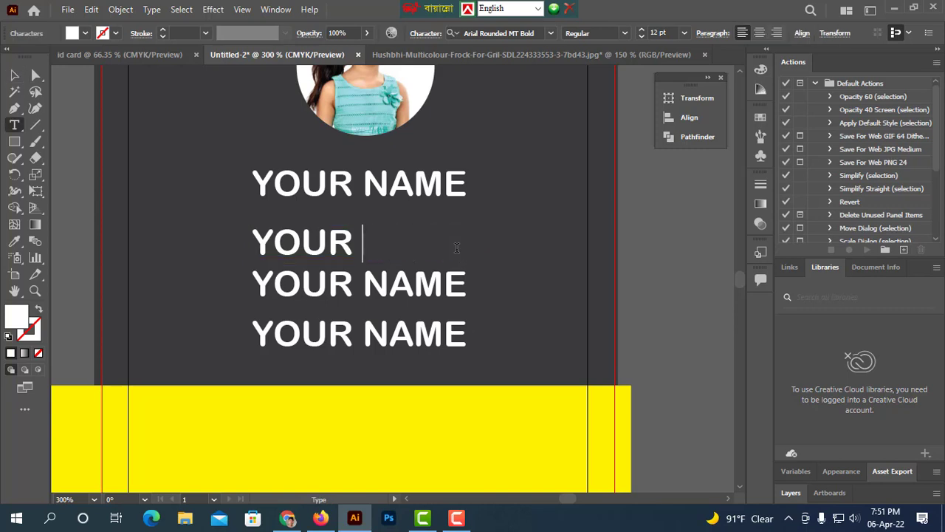
pyautogui.write('PHONE')
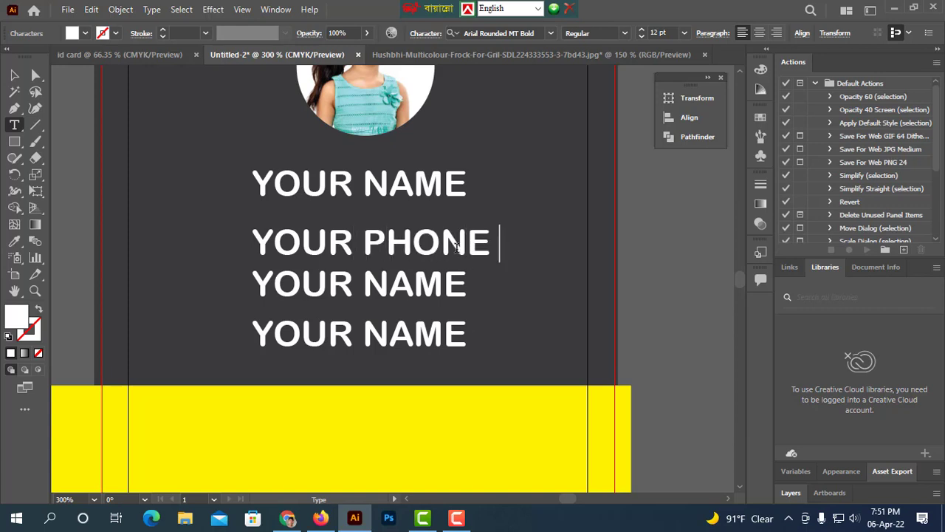
pyautogui.press('BackSpace')
pyautogui.press('BackSpace')
pyautogui.press('BackSpace')
pyautogui.press('BackSpace')
pyautogui.press('BackSpace')
pyautogui.press('BackSpace')
pyautogui.press('BackSpace')
pyautogui.press('BackSpace')
pyautogui.press('BackSpace')
pyautogui.press('BackSpace')
pyautogui.press('BackSpace')
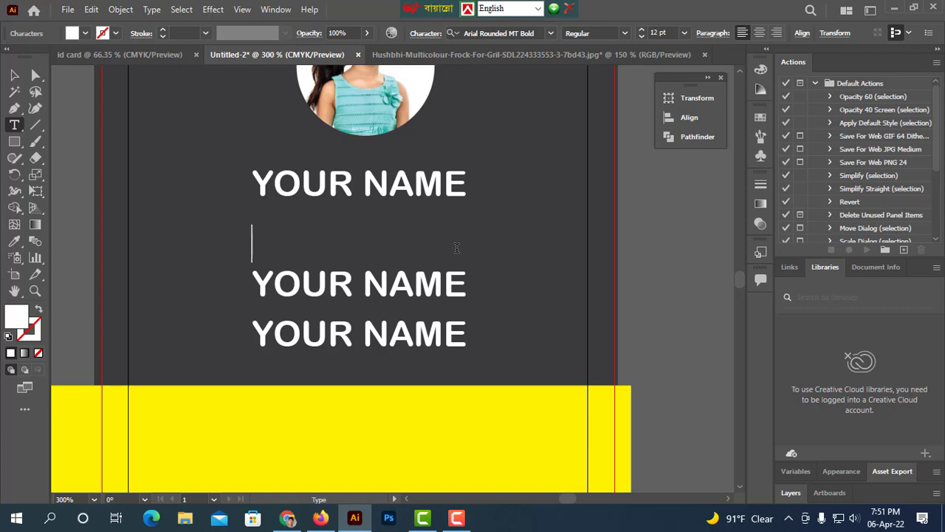
pyautogui.write('Phe')
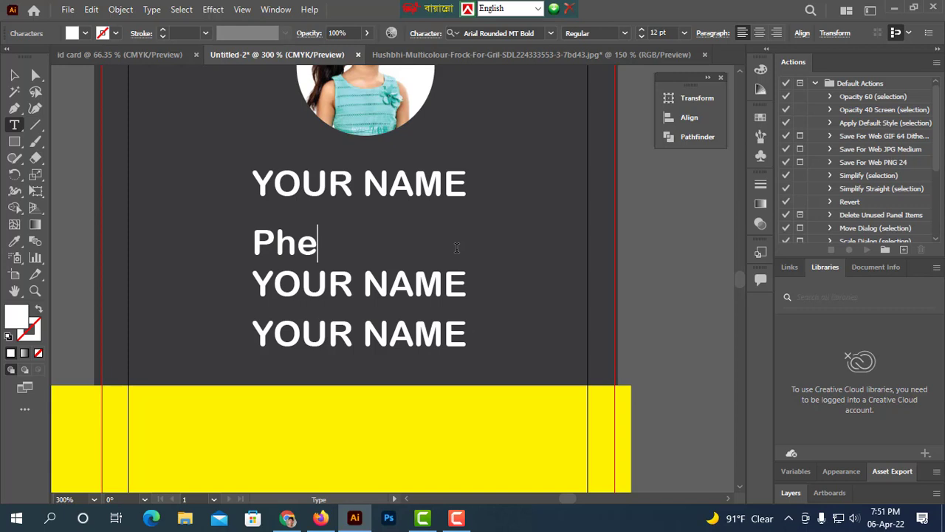
pyautogui.write('one')
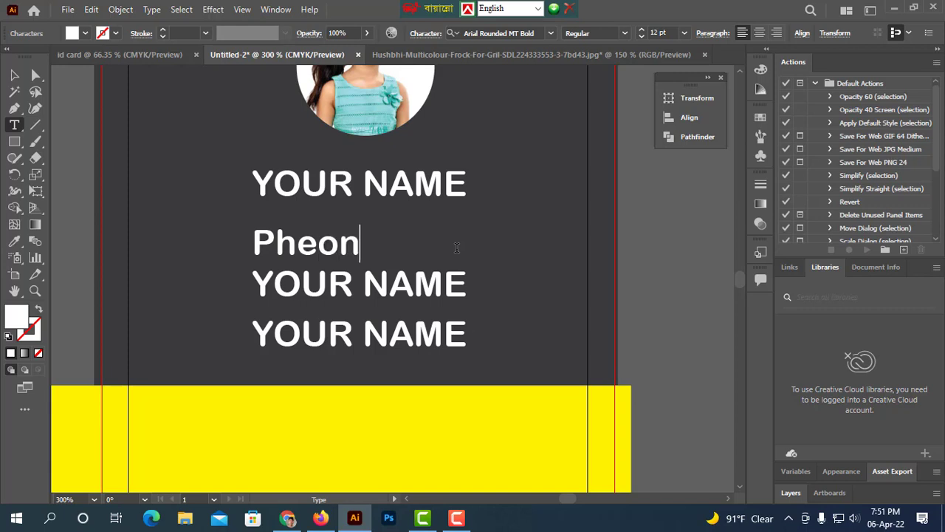
pyautogui.press('BackSpace')
pyautogui.press('BackSpace')
pyautogui.press('BackSpace')
pyautogui.press('BackSpace')
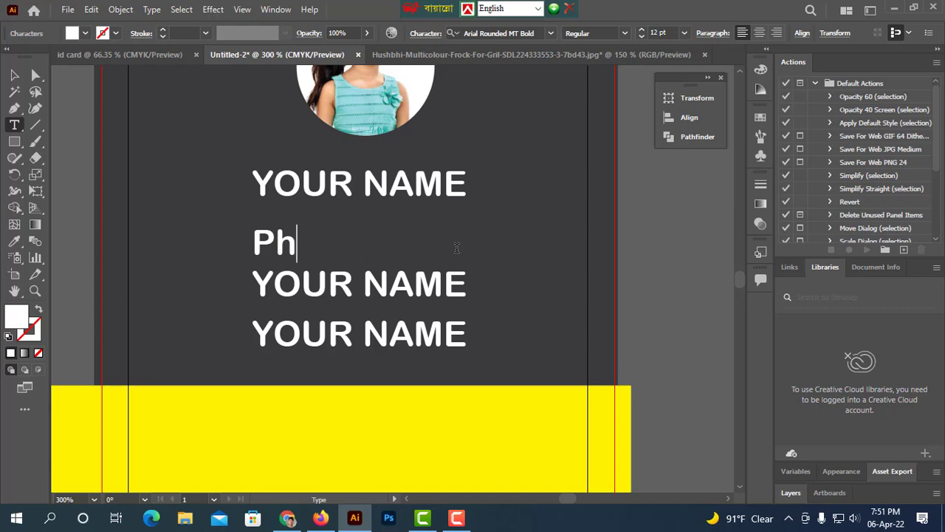
pyautogui.write('one n')
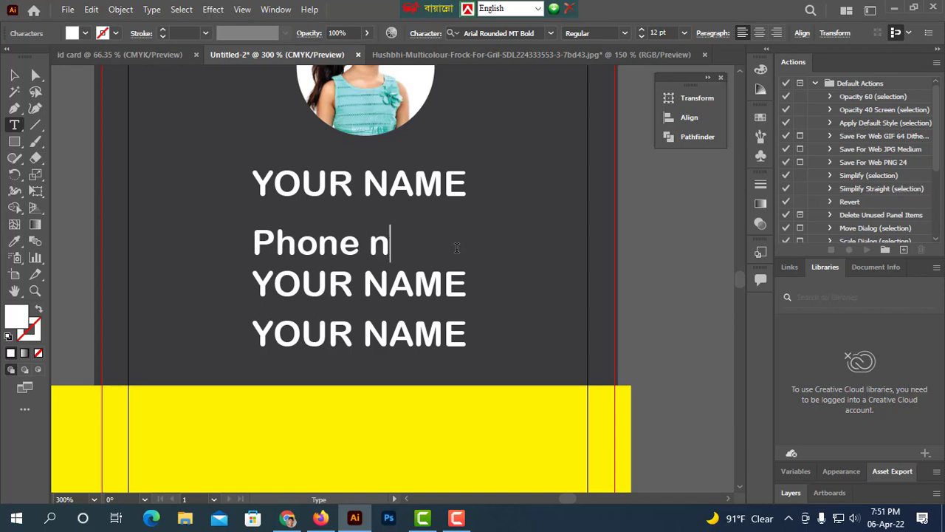
pyautogui.press('BackSpace')
pyautogui.write('NU')
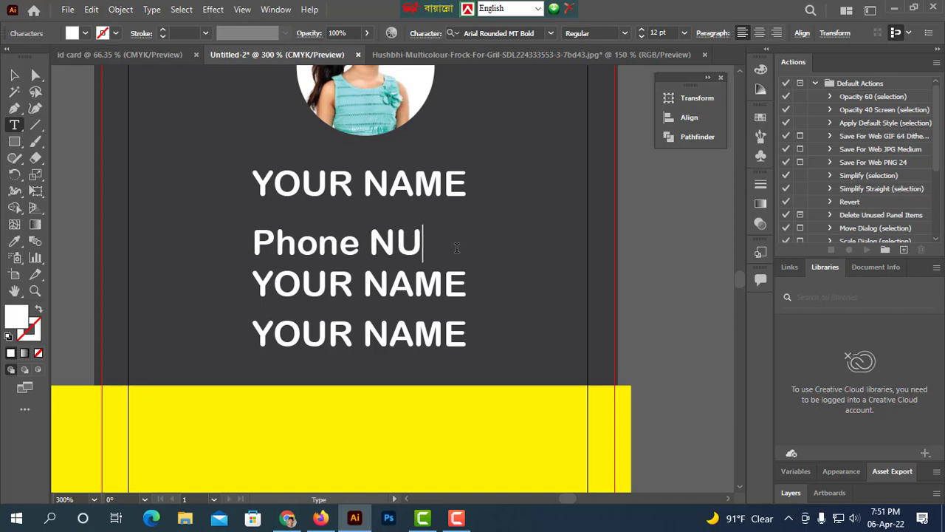
pyautogui.press('BackSpace')
pyautogui.write('umer')
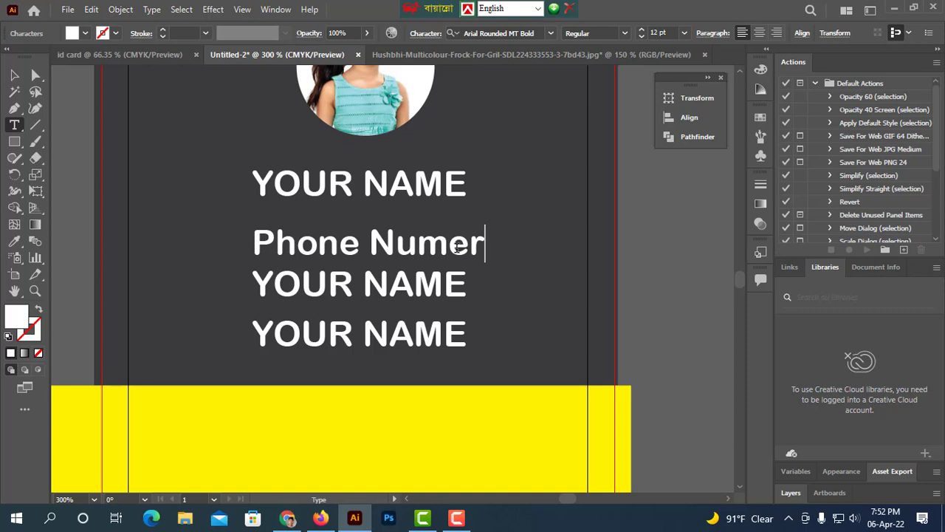
pyautogui.press('BackSpace')
pyautogui.write('ber')
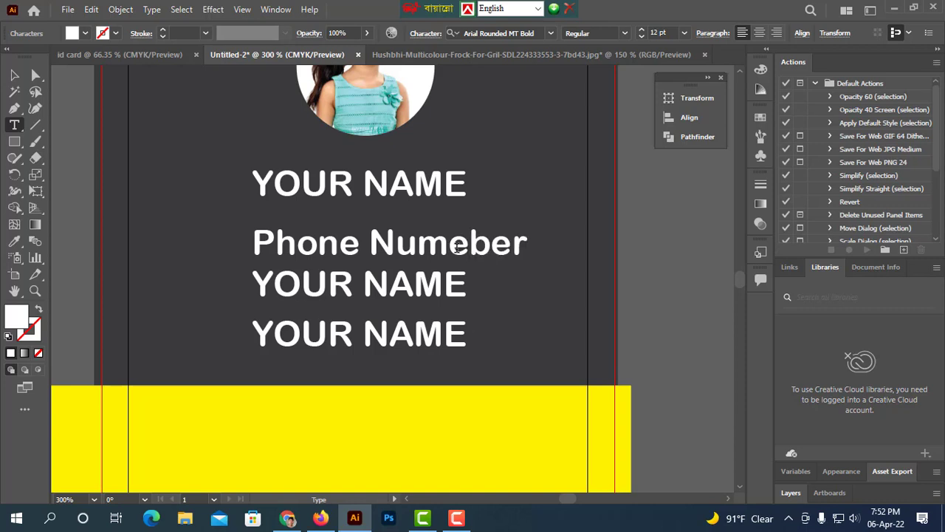
pyautogui.press('BackSpace')
# Replace the third copy's text with the word your.
pyautogui.moveTo(460, 289); pyautogui.dragTo(260, 290)
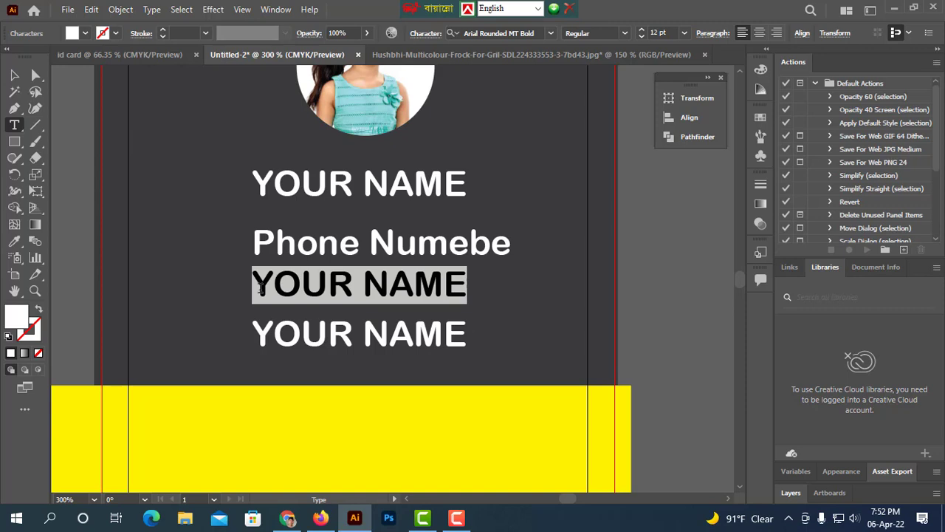
pyautogui.write('y')
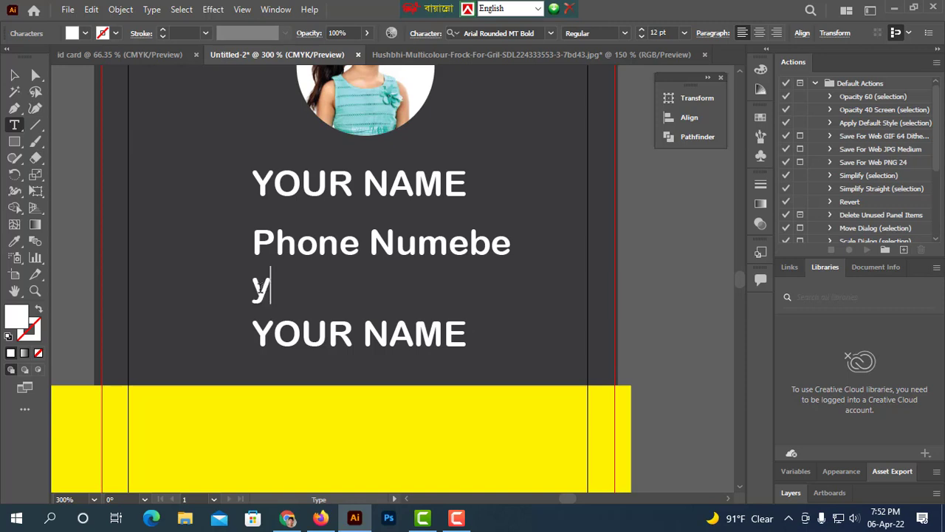
pyautogui.write('ouer')
pyautogui.press('BackSpace')
pyautogui.press('BackSpace')
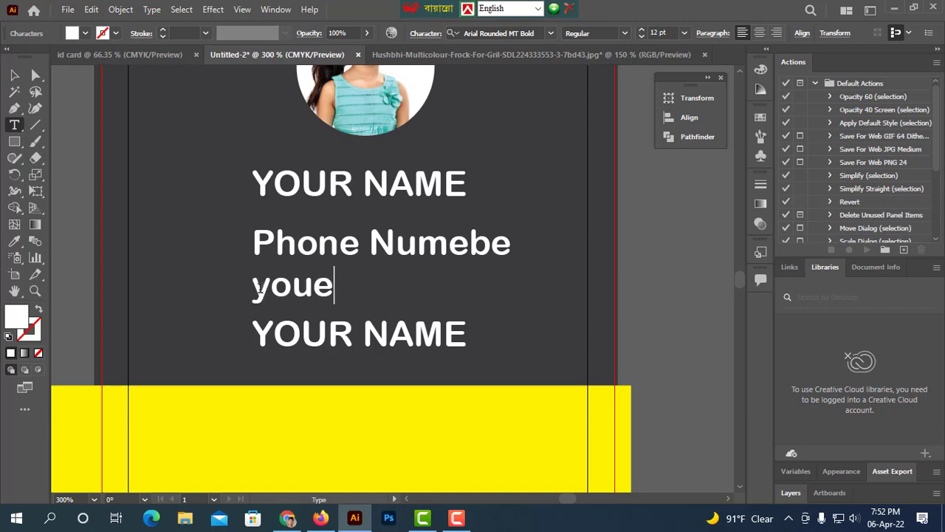
pyautogui.write('r')
# Correct the spelling of the Phone Number line.
pyautogui.click(471, 245)
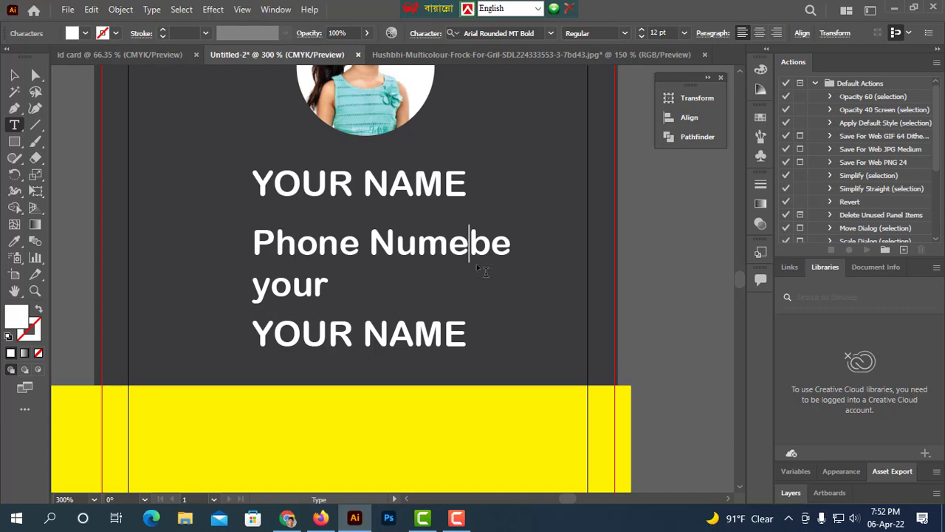
pyautogui.press('BackSpace')
pyautogui.click(491, 248)
pyautogui.write('r')
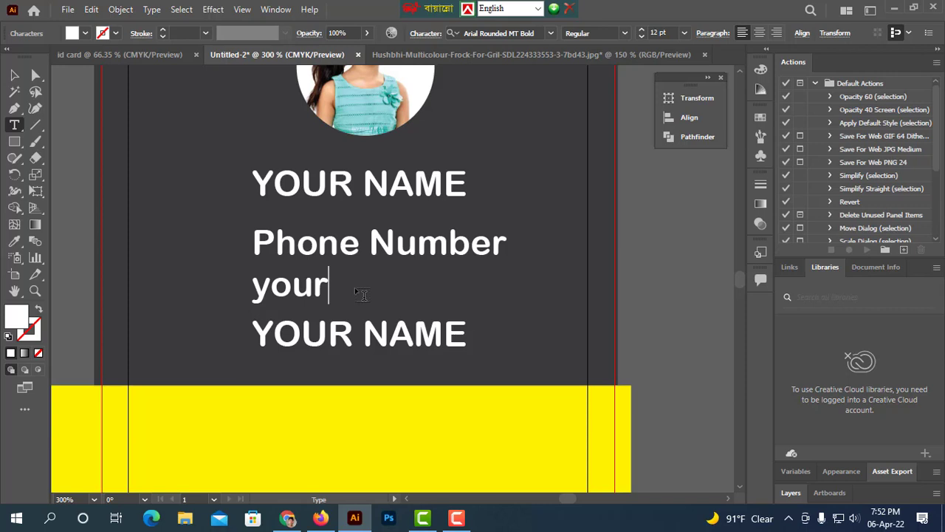
pyautogui.write(' B')
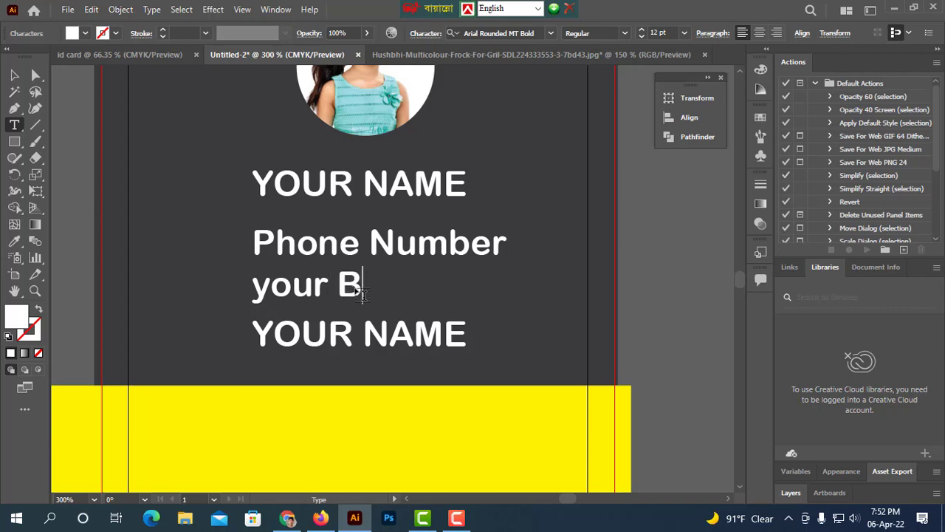
pyautogui.write('lod')
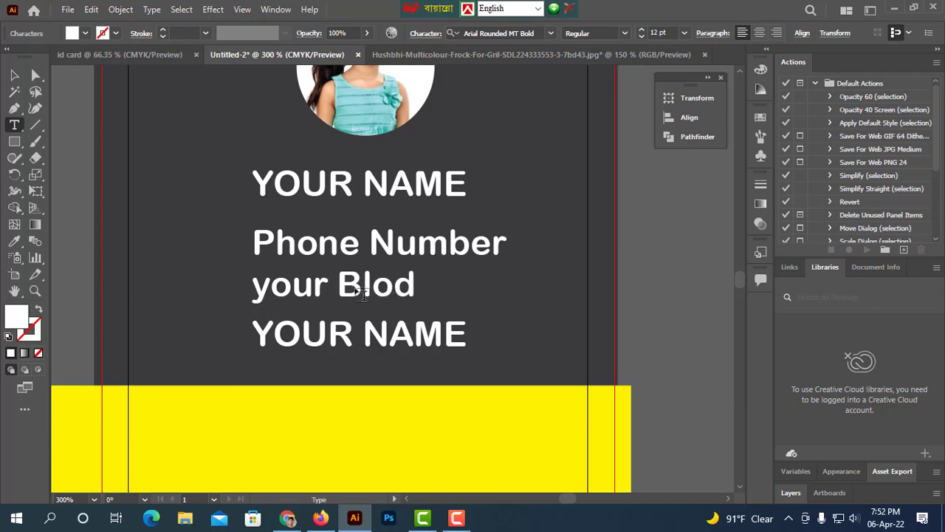
pyautogui.write(' g')
# Extend the third line to read your Blodgroup.
pyautogui.press('BackSpace')
pyautogui.write('g')
pyautogui.press('BackSpace')
pyautogui.press('BackSpace')
pyautogui.write('group')
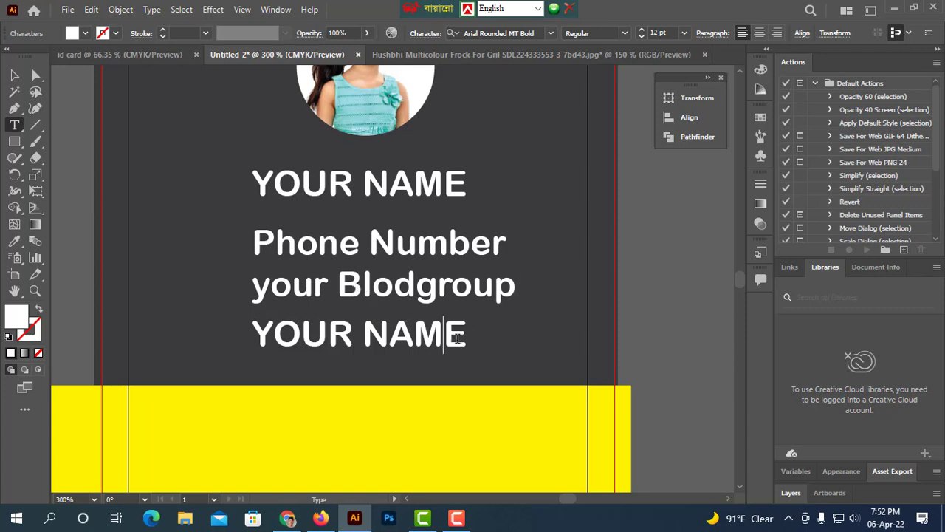
# Replace NAME in the fourth copy with Address so it reads YOUR Address.
pyautogui.moveTo(465, 336); pyautogui.dragTo(372, 337)
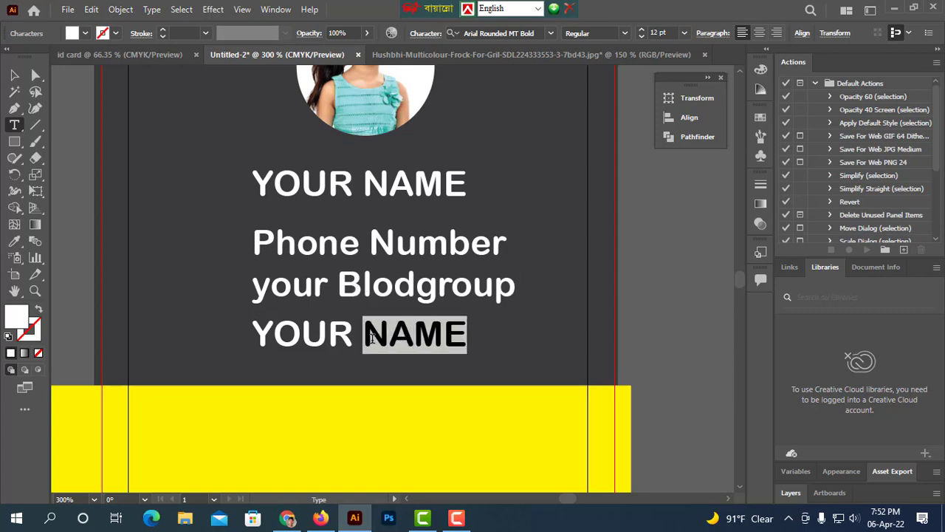
pyautogui.press('BackSpace')
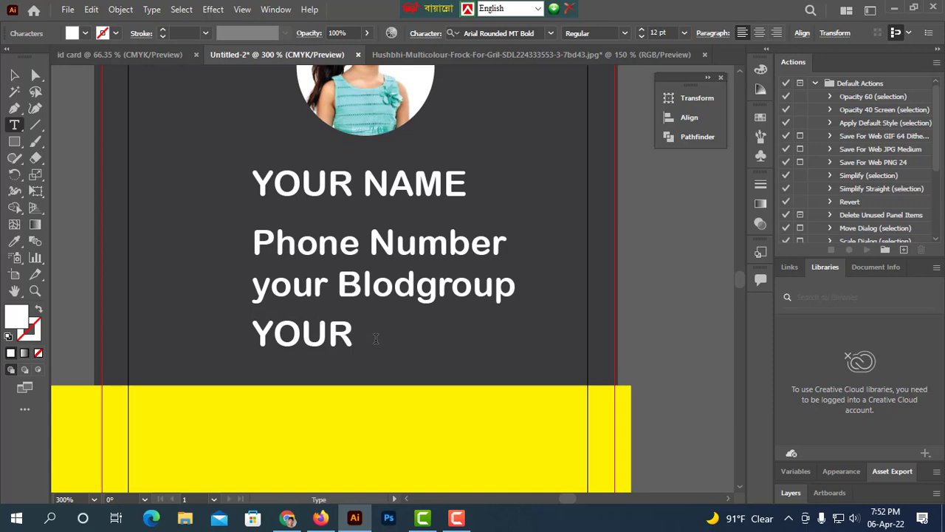
pyautogui.write('Adress')
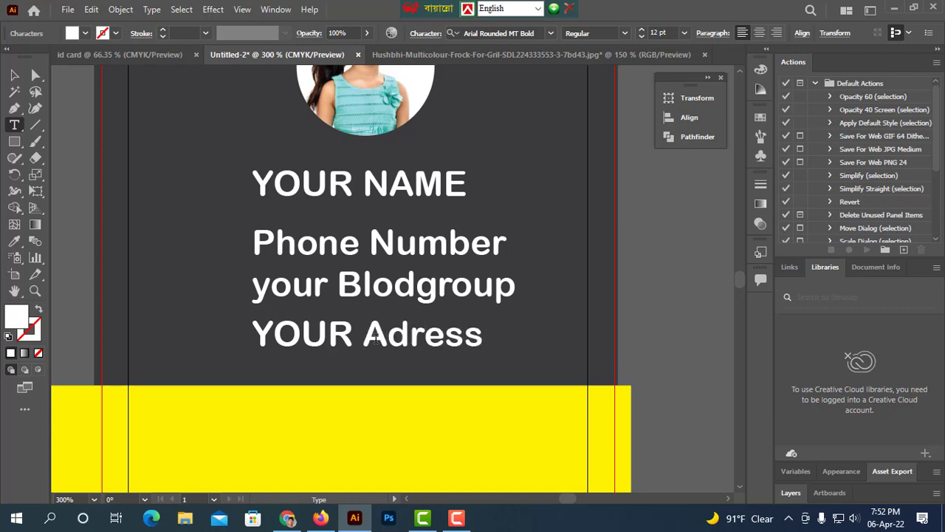
pyautogui.press('Left')
pyautogui.press('Left')
pyautogui.press('Left')
pyautogui.write('d')
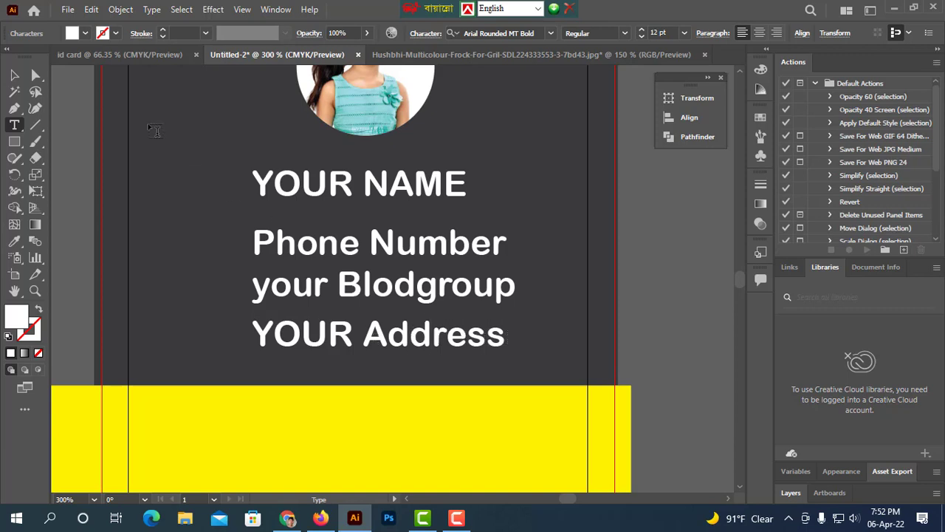
# Select the phone, blood group and address lines together and scale them down to about 8 pt.
pyautogui.click(14, 75)
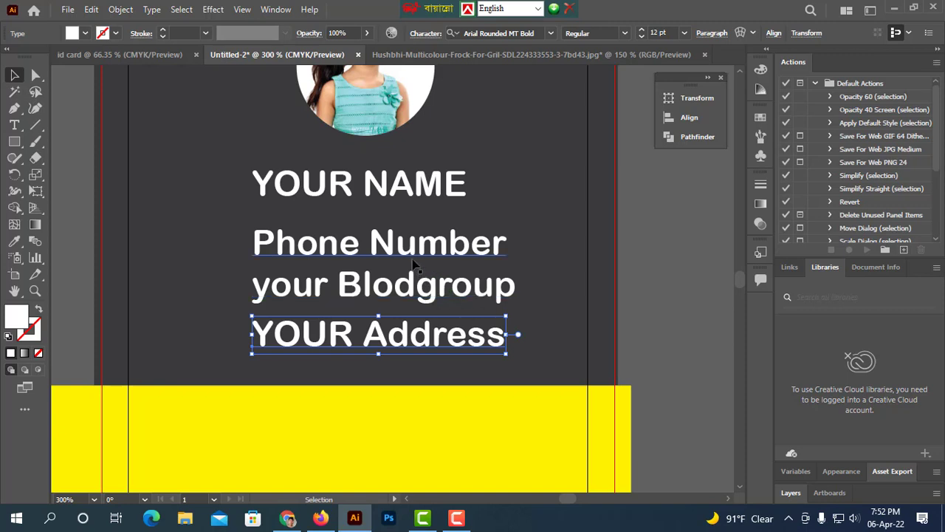
pyautogui.click(439, 255)
pyautogui.keyDown('shift'); pyautogui.click(429, 337); pyautogui.keyUp('shift')
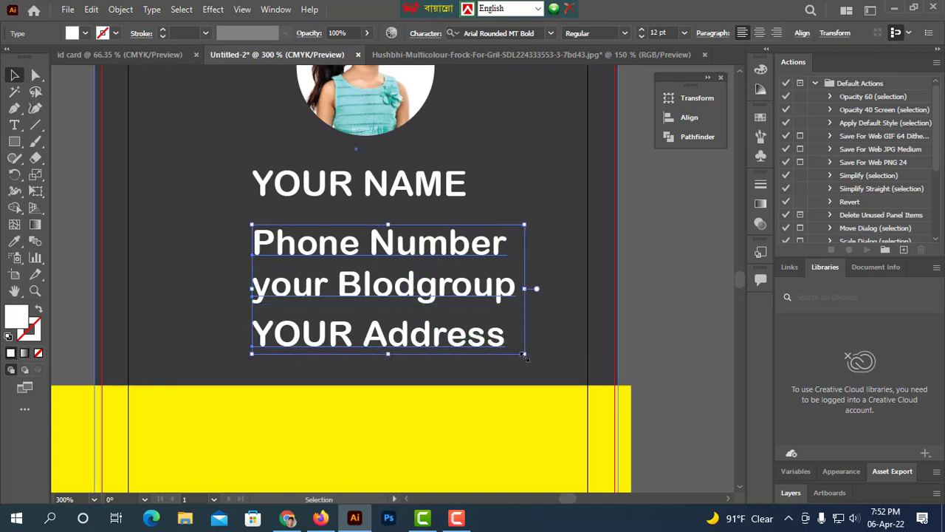
pyautogui.moveTo(524, 352); pyautogui.dragTo(473, 338)
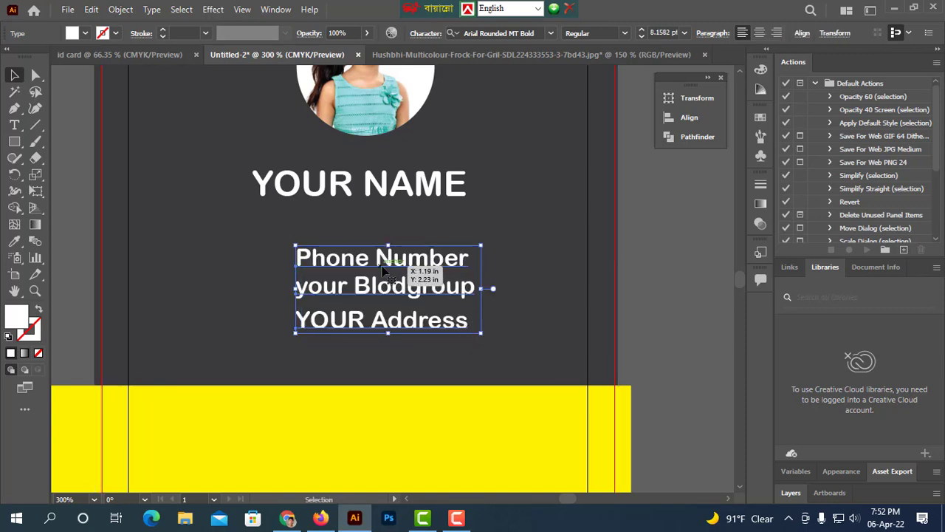
# Move the three contact lines to the left, lining them up under the name.
pyautogui.moveTo(399, 287); pyautogui.dragTo(359, 294)
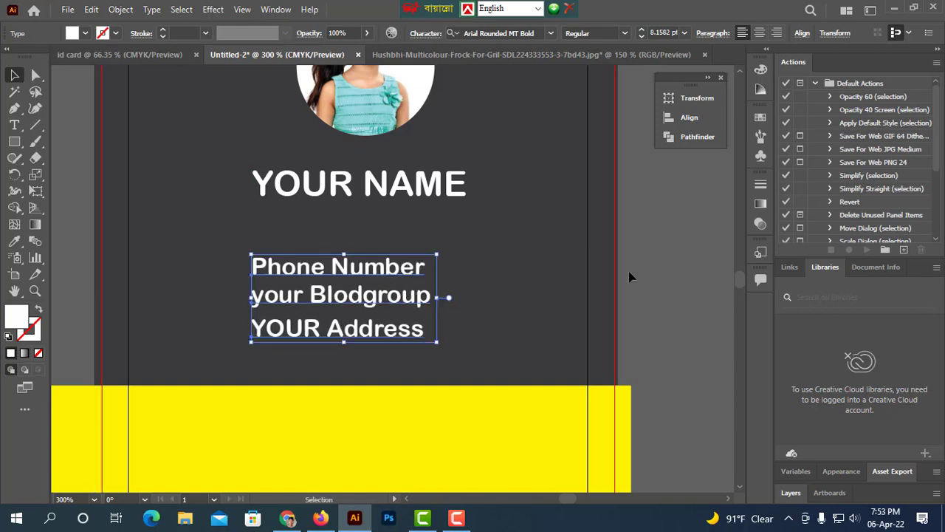
pyautogui.click(677, 268)
# Capitalize the blood group and address lines so both begin with Your instead of your and YOUR.
pyautogui.scroll(-2, 677, 269)
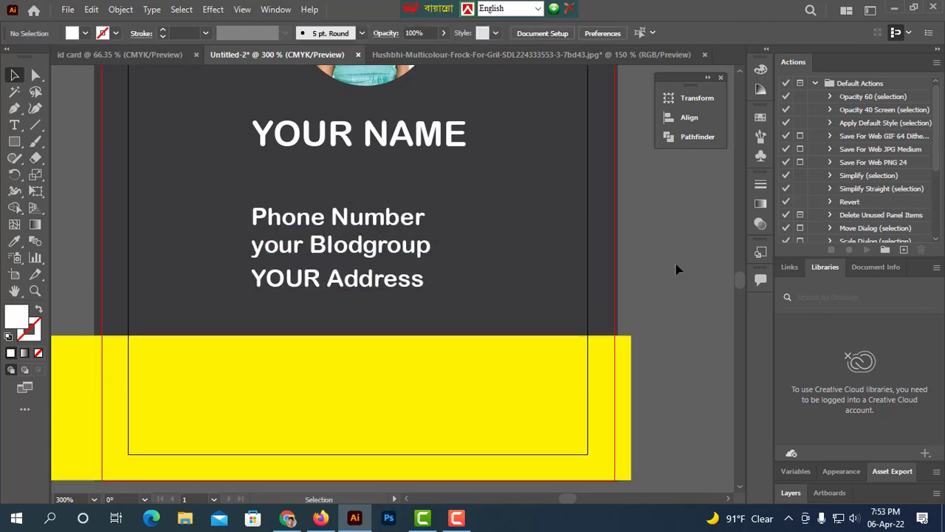
pyautogui.doubleClick(264, 250)
pyautogui.press('BackSpace')
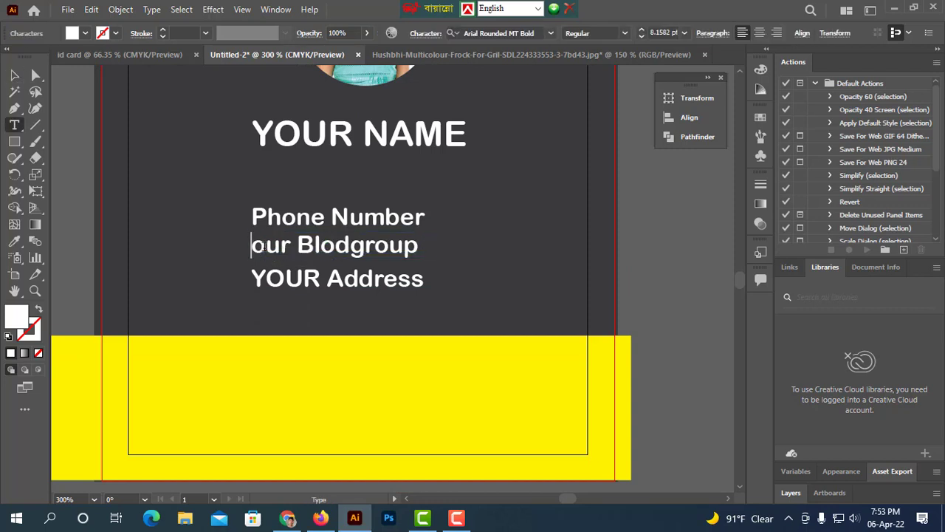
pyautogui.write('Y')
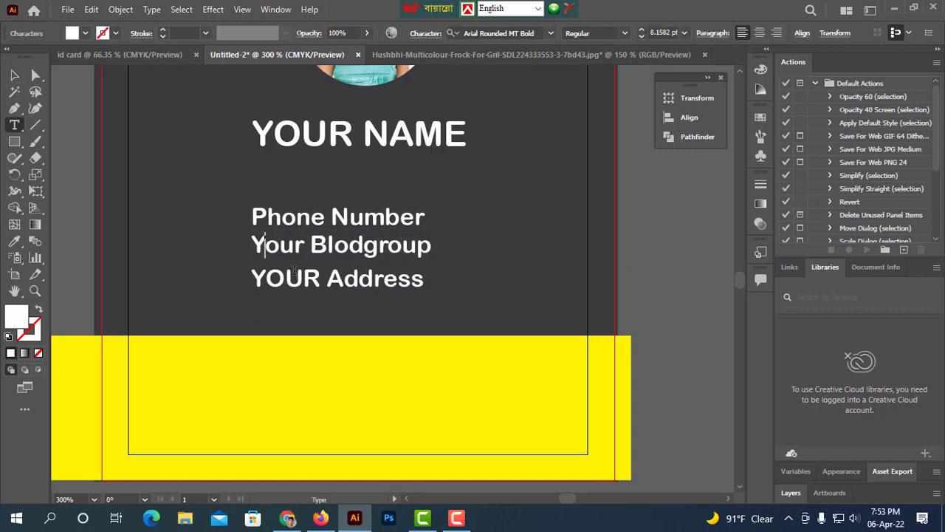
pyautogui.moveTo(319, 278); pyautogui.dragTo(265, 279)
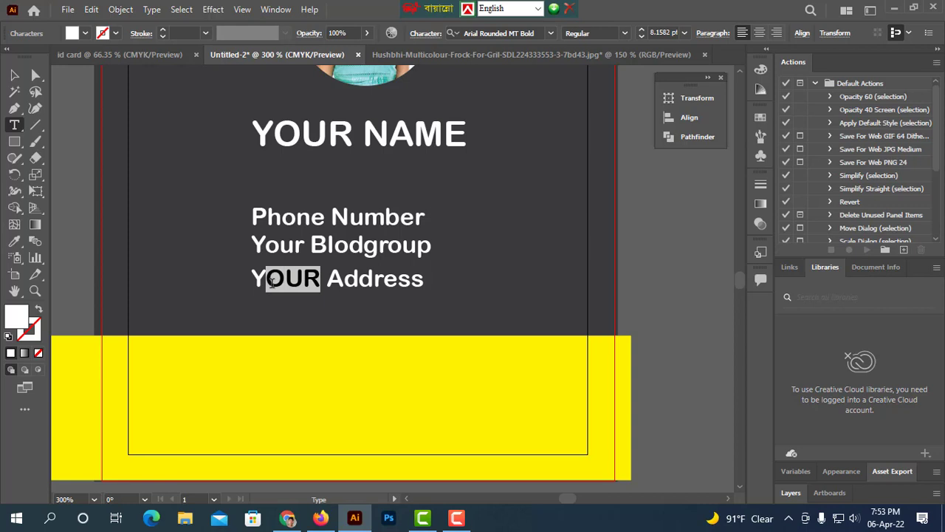
pyautogui.write('our')
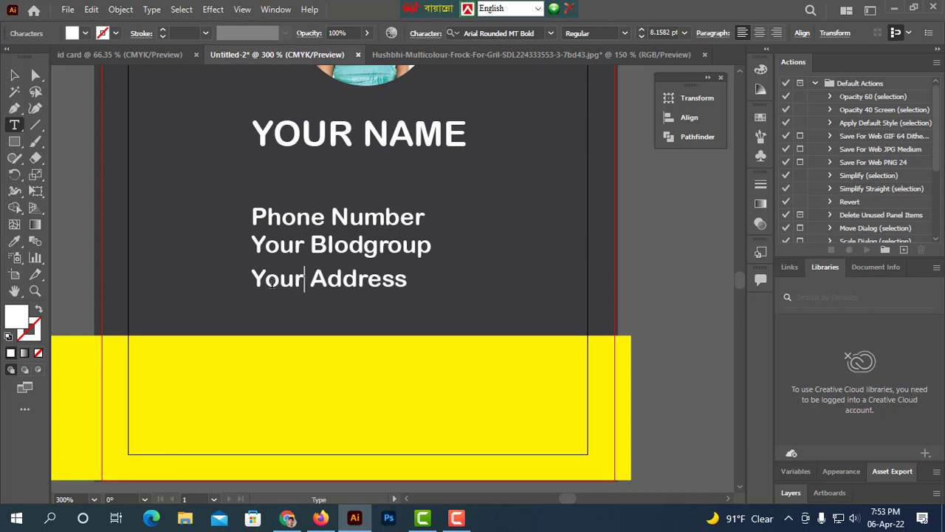
pyautogui.click(14, 75)
pyautogui.click(657, 287)
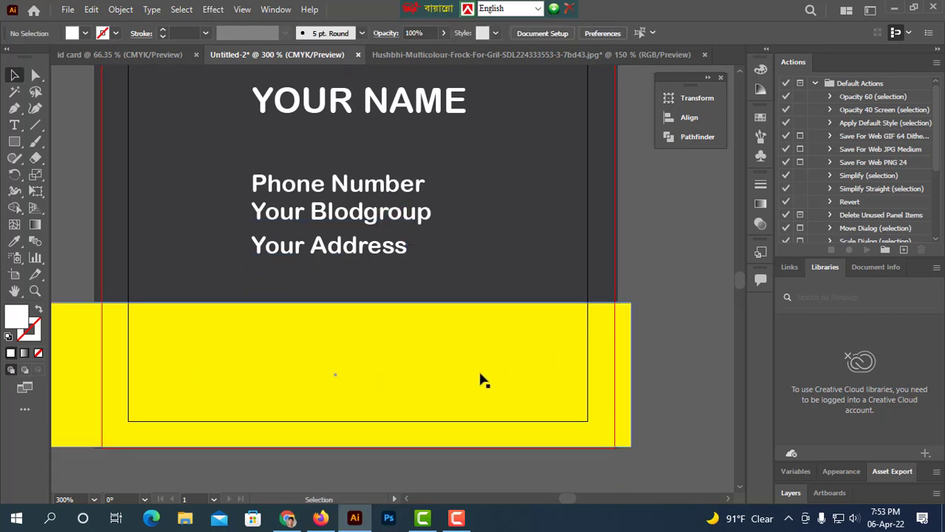
# Enlarge the YOUR NAME text to 20 pt and shift it left.
pyautogui.scroll(3, 299, 377)
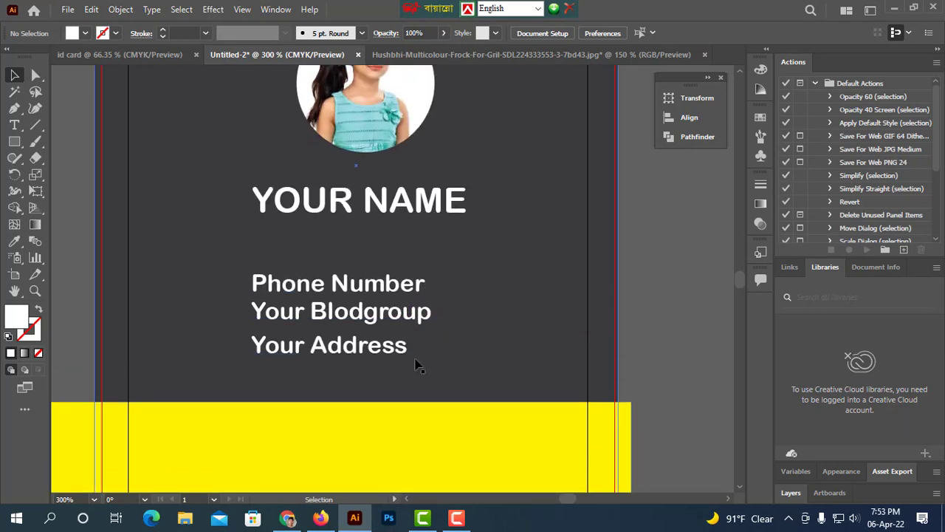
pyautogui.scroll(3, 436, 289)
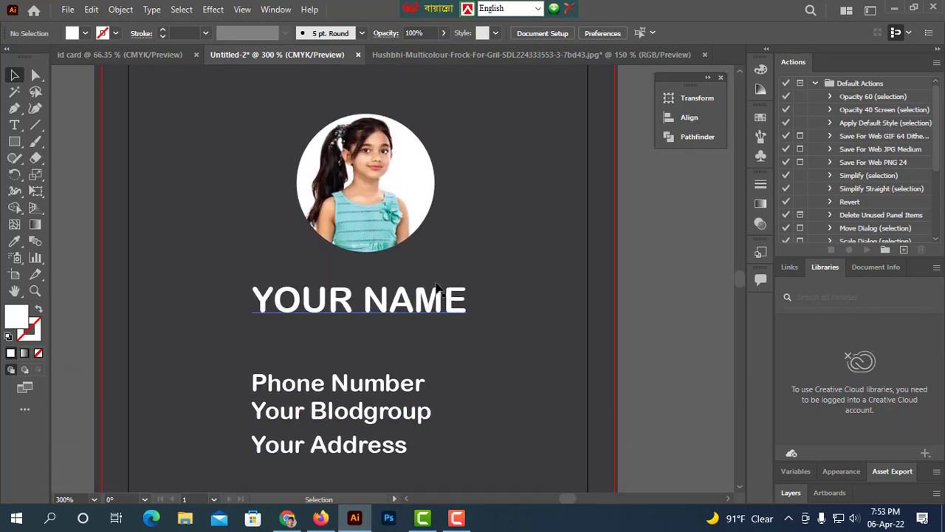
pyautogui.scroll(3, 435, 290)
pyautogui.scroll(-4, 440, 289)
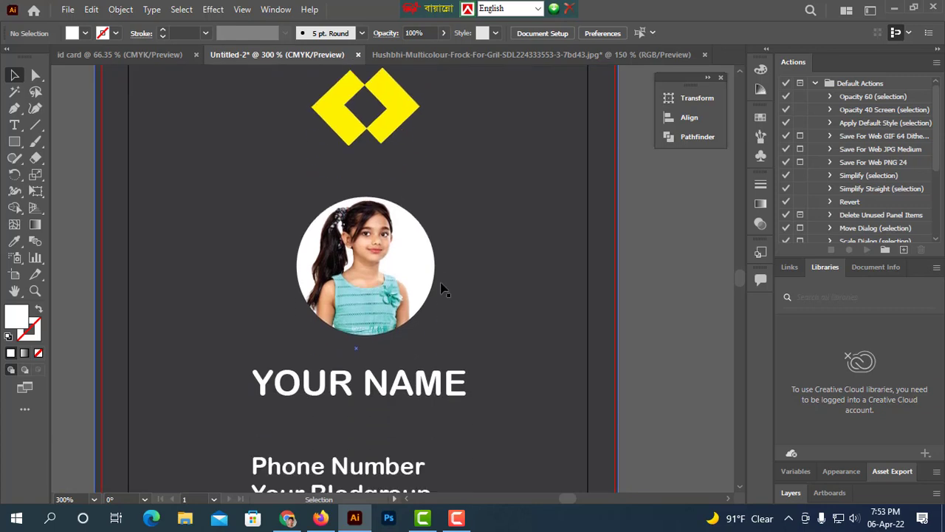
pyautogui.scroll(-2, 441, 288)
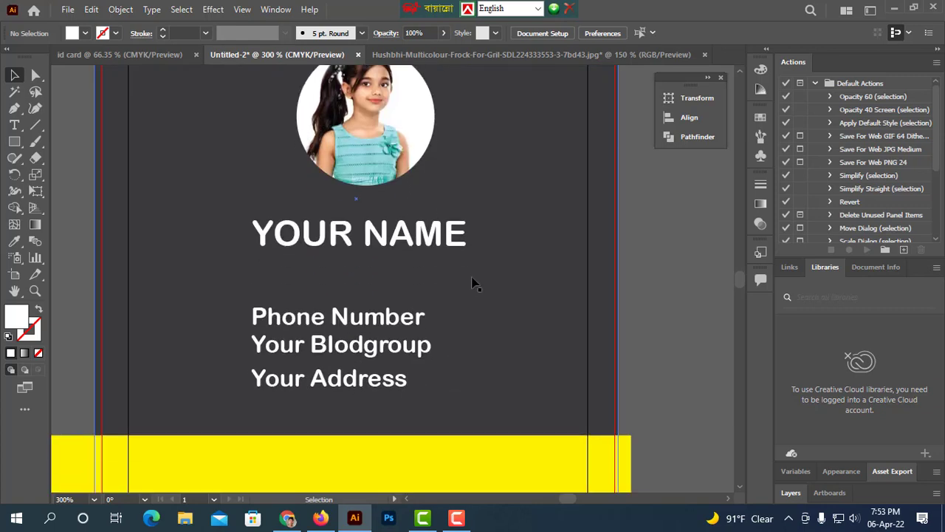
pyautogui.scroll(1, 375, 307)
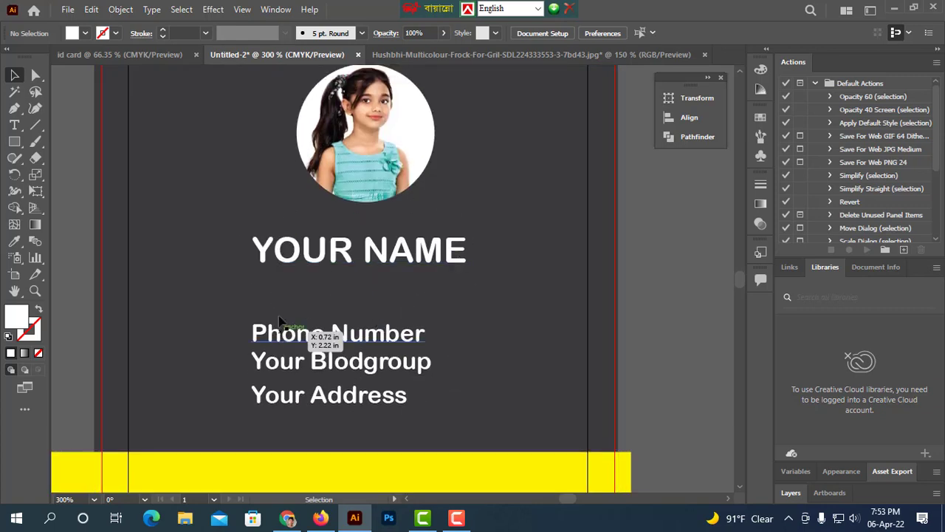
pyautogui.moveTo(354, 266); pyautogui.dragTo(367, 247)
pyautogui.click(653, 33)
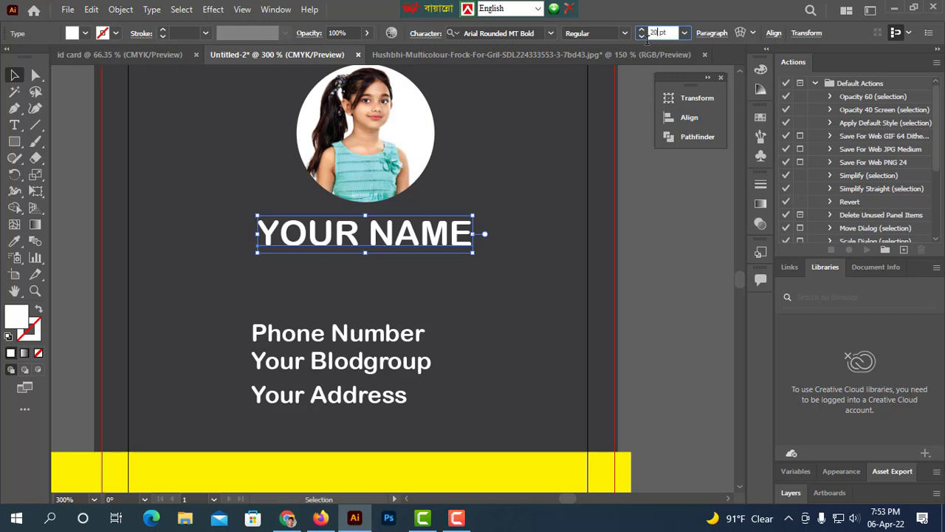
pyautogui.press('Return')
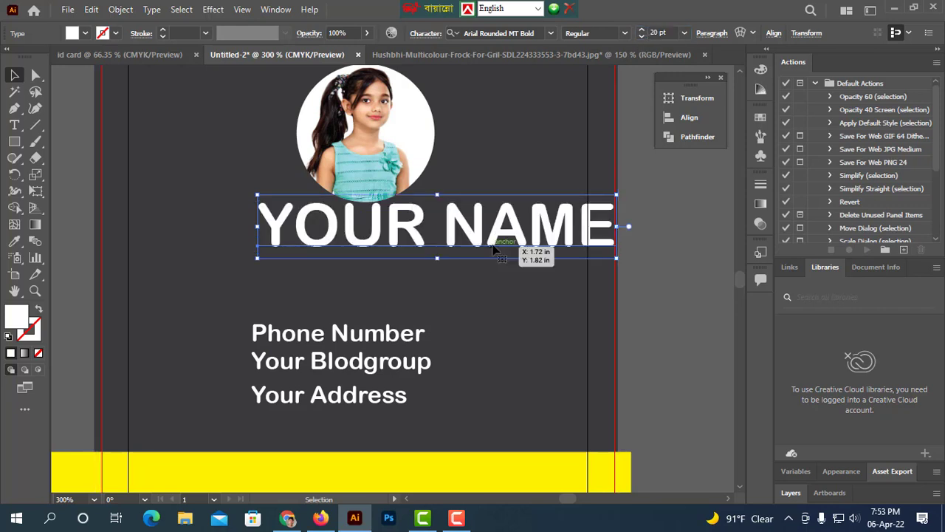
pyautogui.moveTo(492, 243); pyautogui.dragTo(423, 252)
pyautogui.click(399, 294)
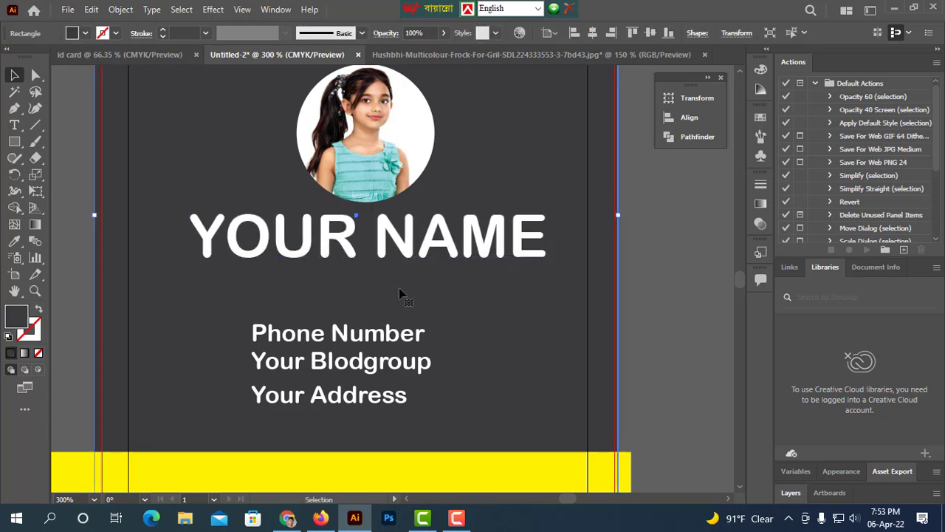
# Set the YOUR NAME text to 15 pt and reposition it under the photo.
pyautogui.click(379, 249)
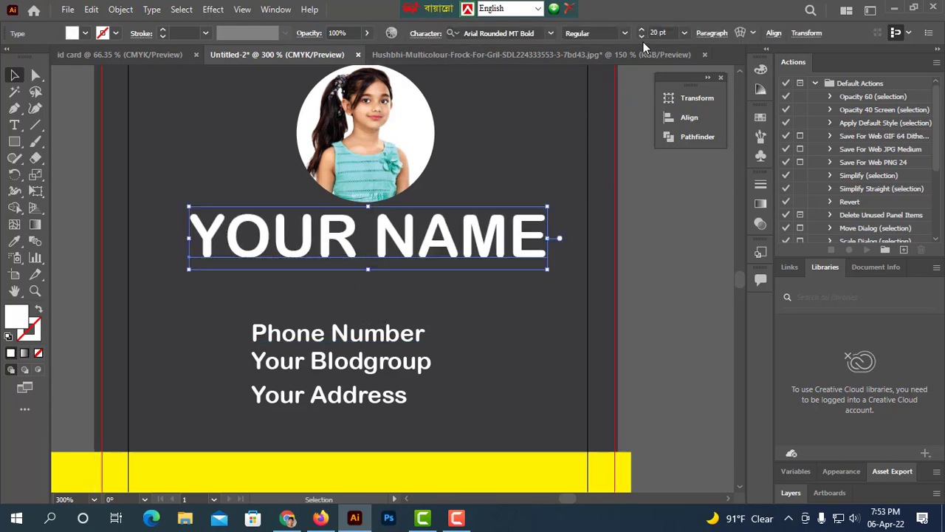
pyautogui.click(642, 39)
pyautogui.click(642, 38)
pyautogui.click(641, 38)
pyautogui.click(642, 38)
pyautogui.click(641, 38)
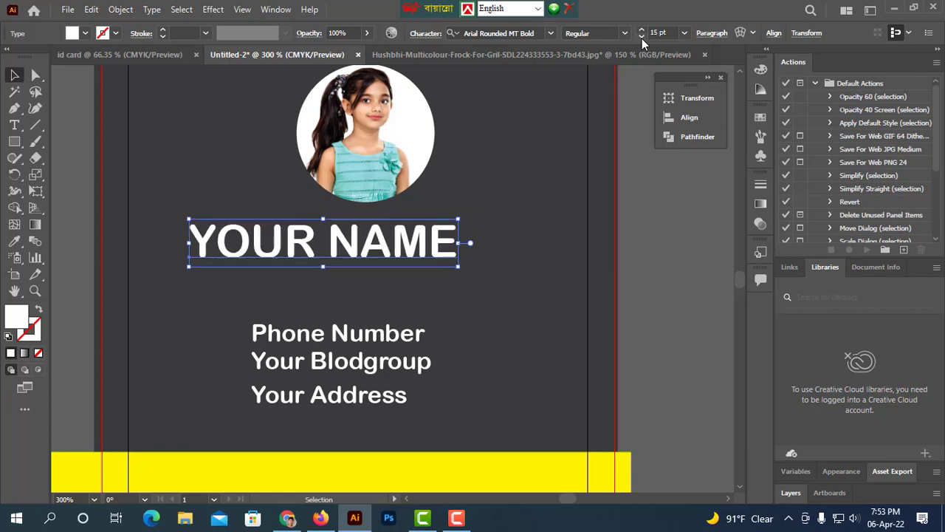
pyautogui.moveTo(420, 251); pyautogui.dragTo(468, 240)
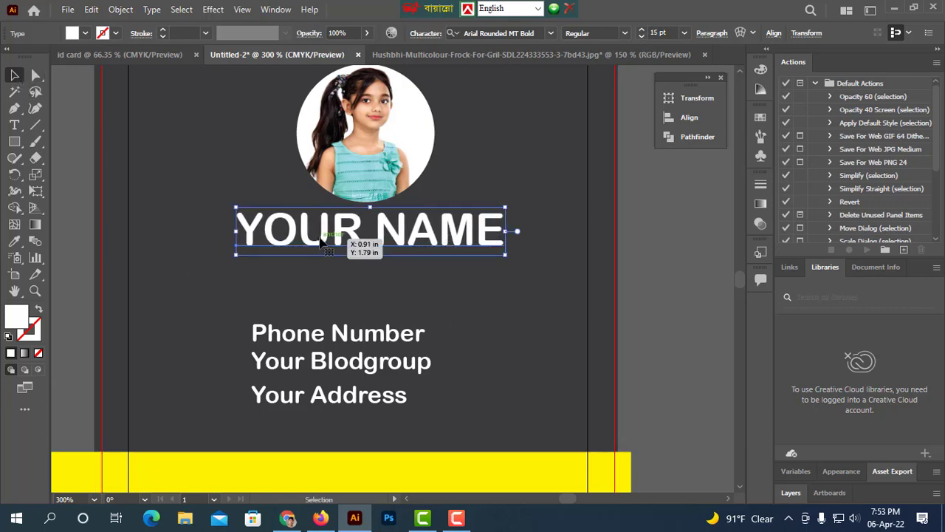
# Duplicate the name below itself and replace the copy's text with Titel.
pyautogui.moveTo(322, 243); pyautogui.dragTo(323, 288)
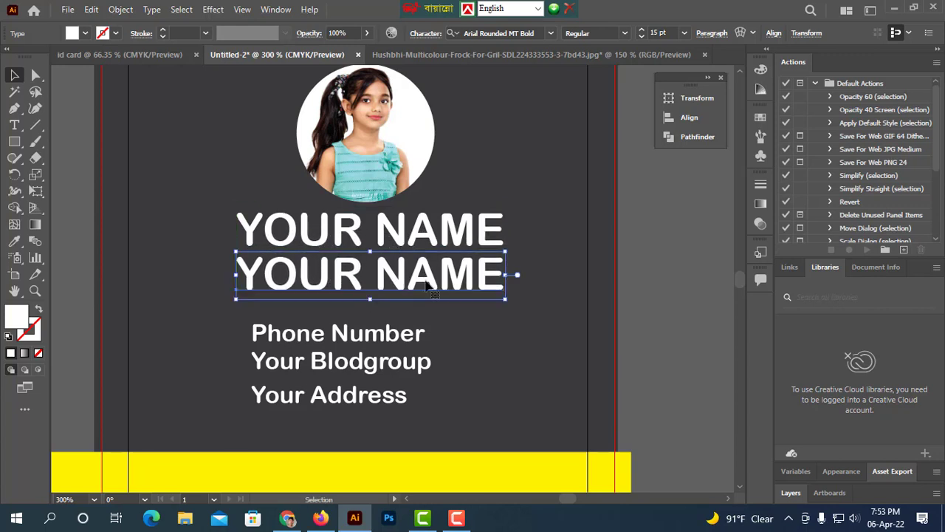
pyautogui.doubleClick(483, 288)
pyautogui.hotkey('ctrl', 'a')
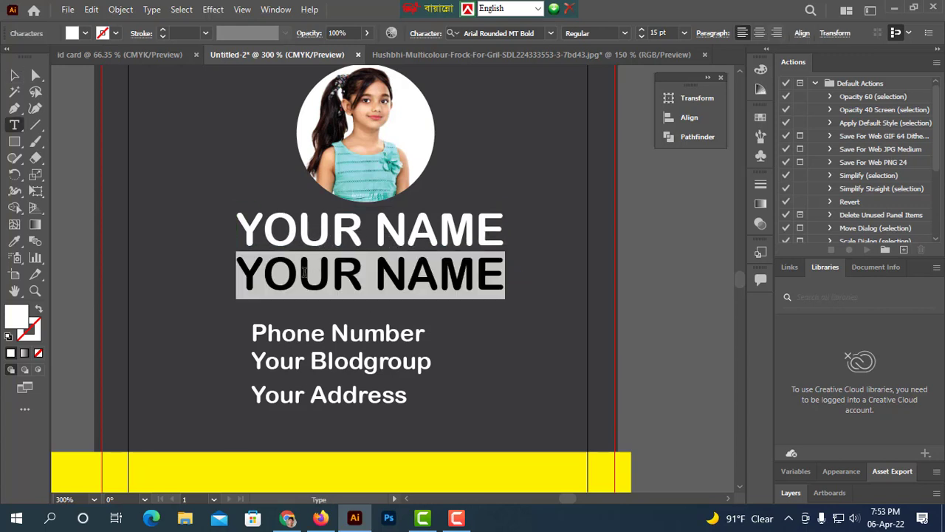
pyautogui.write('Titel')
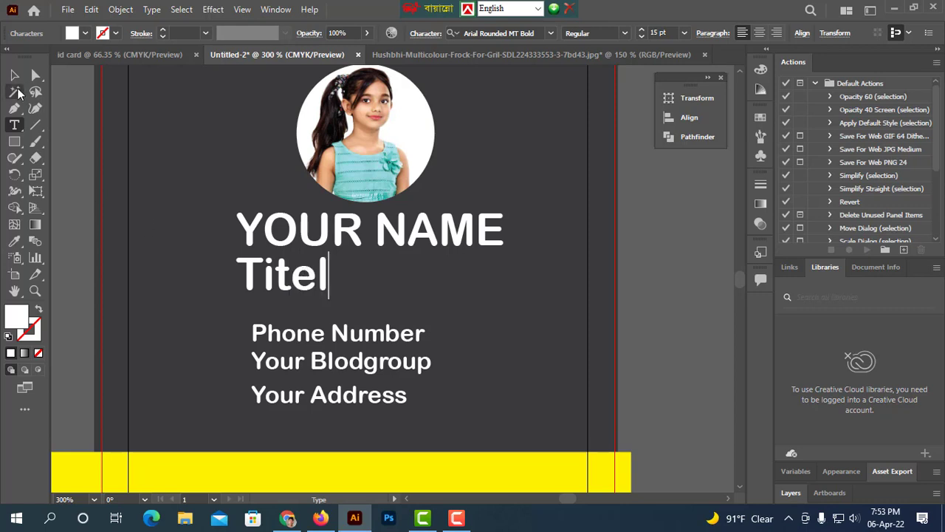
pyautogui.press('Escape')
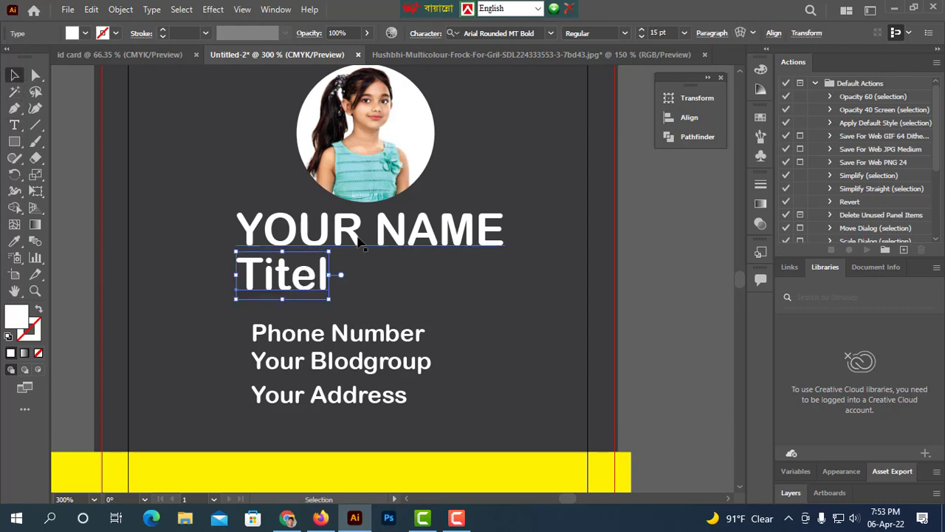
# Set the Titel text to 12 pt and place it just under the name.
pyautogui.moveTo(301, 293); pyautogui.dragTo(363, 293)
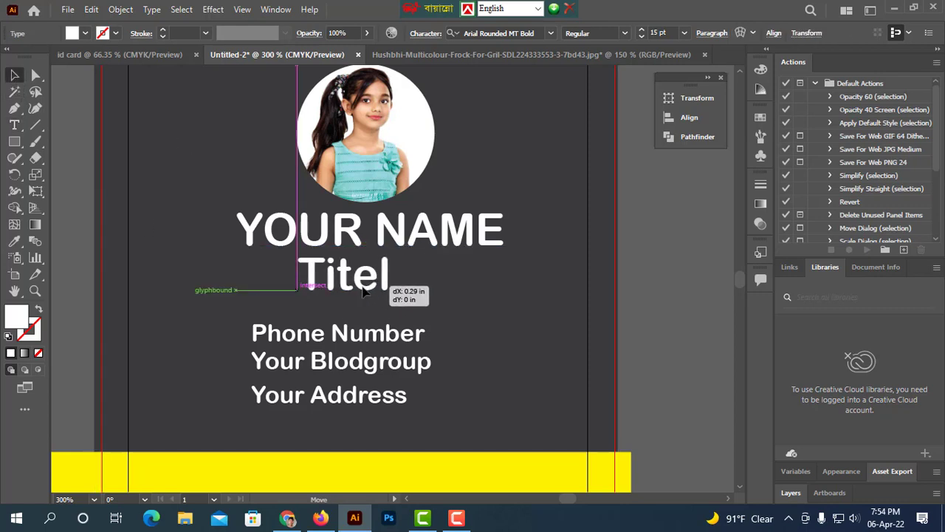
pyautogui.click(644, 37)
pyautogui.click(645, 37)
pyautogui.click(645, 37)
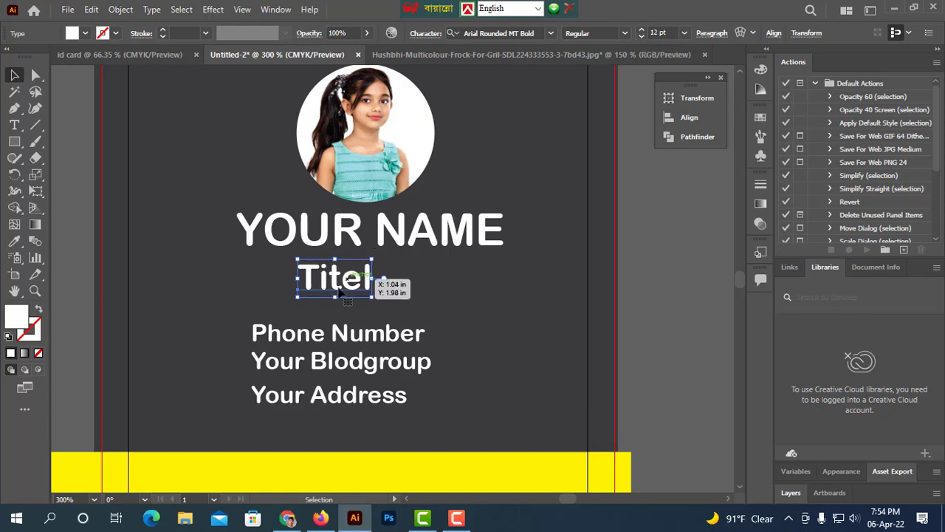
pyautogui.moveTo(347, 280); pyautogui.dragTo(367, 271)
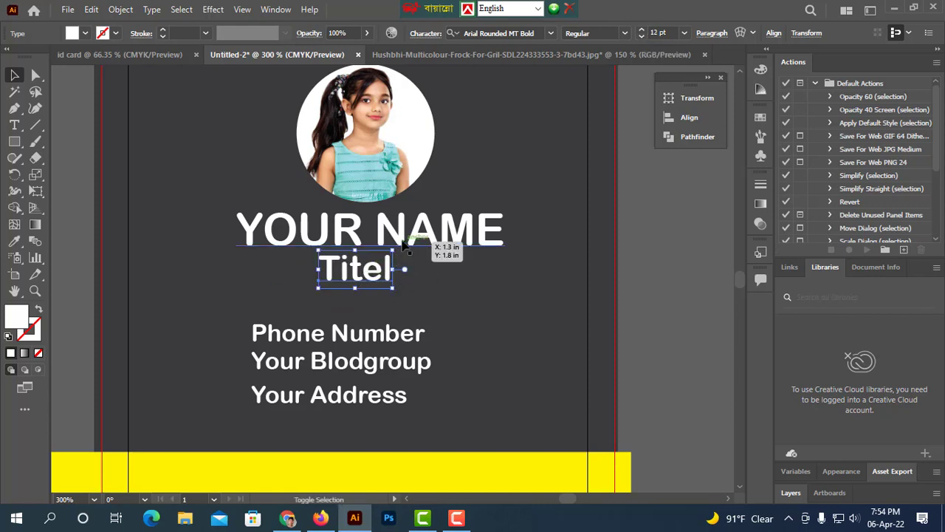
# Align the name and Titel text to each other's horizontal centers.
pyautogui.keyDown('shift'); pyautogui.click(411, 241); pyautogui.keyUp('shift')
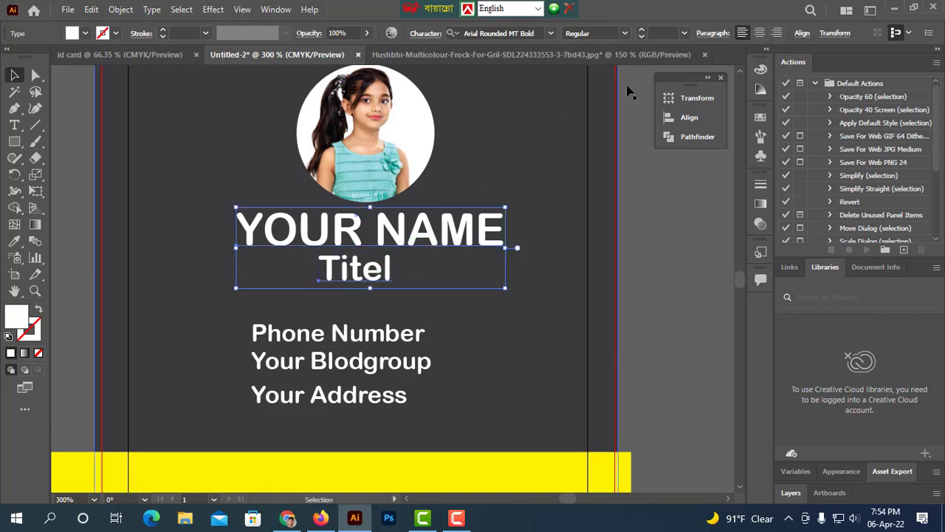
pyautogui.click(802, 34)
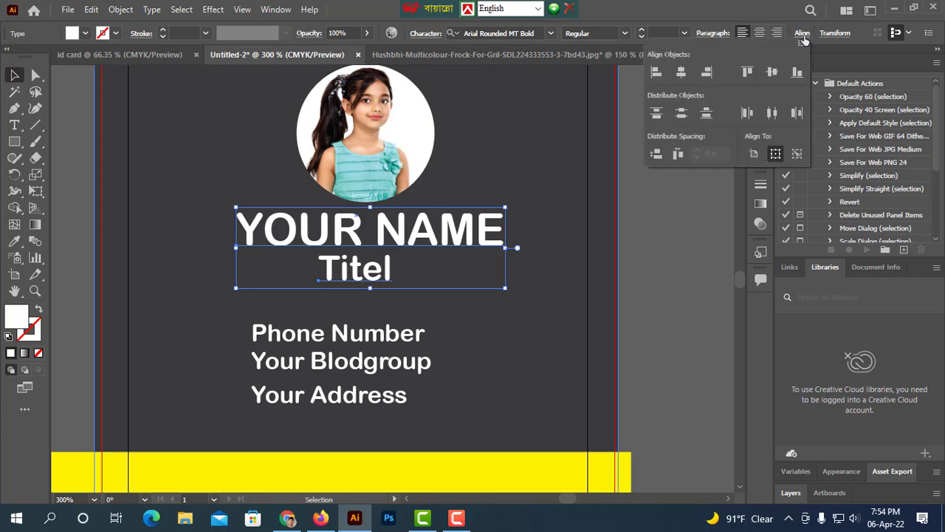
pyautogui.click(681, 72)
pyautogui.click(544, 341)
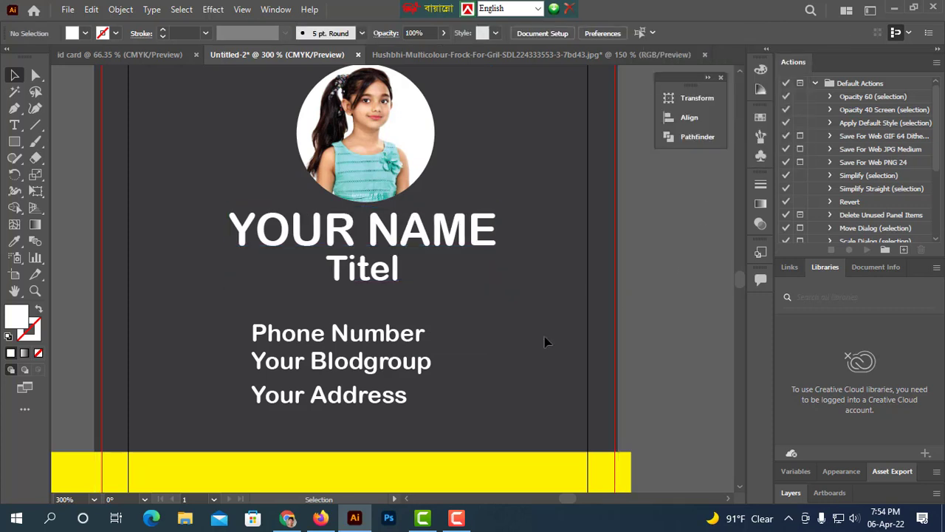
# Select the three contact lines together.
pyautogui.click(397, 341)
pyautogui.keyDown('shift'); pyautogui.click(390, 360); pyautogui.keyUp('shift')
pyautogui.keyDown('shift'); pyautogui.click(363, 404); pyautogui.keyUp('shift')
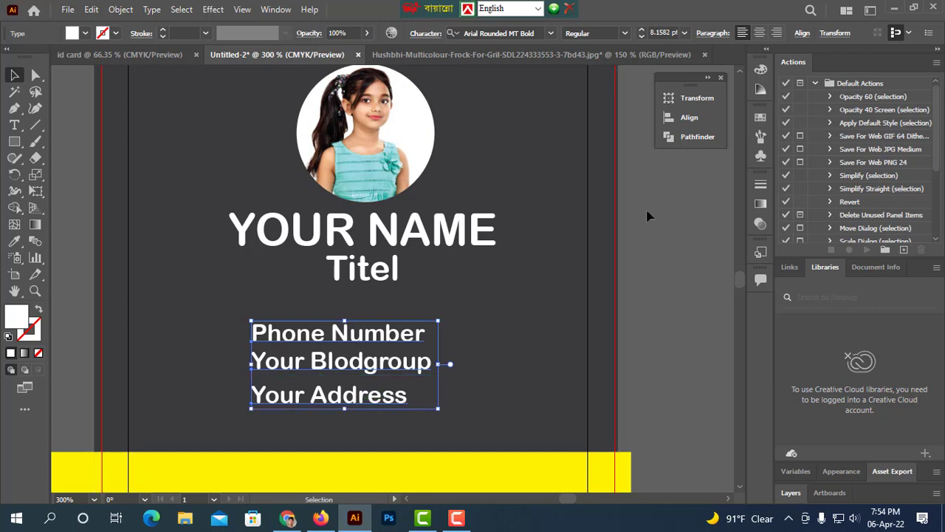